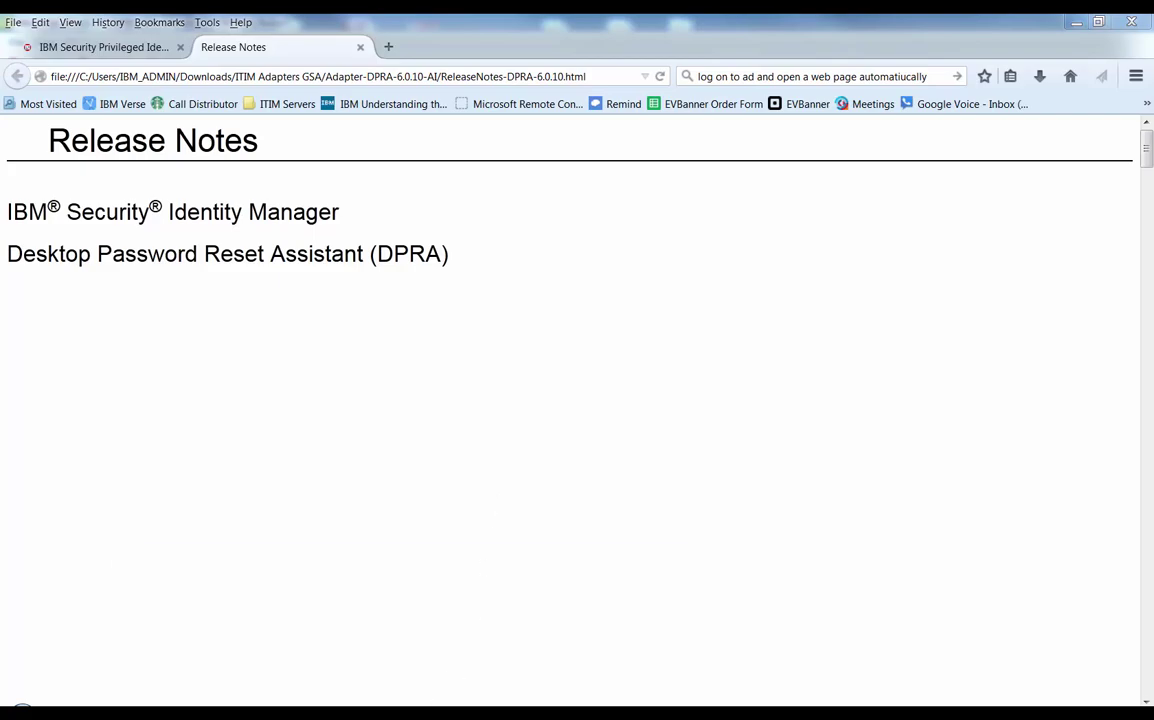
# Bring the VM console forward and dismiss the Windows 10 lock screen to reach sign-in.
pyautogui.click(402, 620)
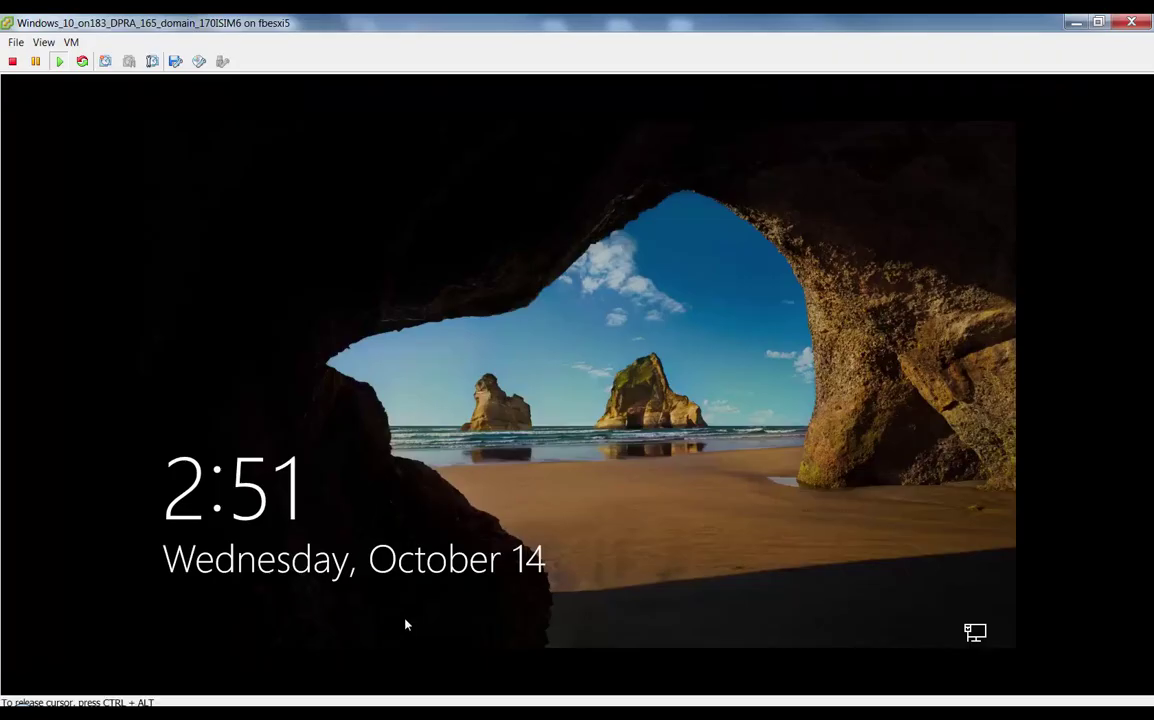
pyautogui.click(470, 474)
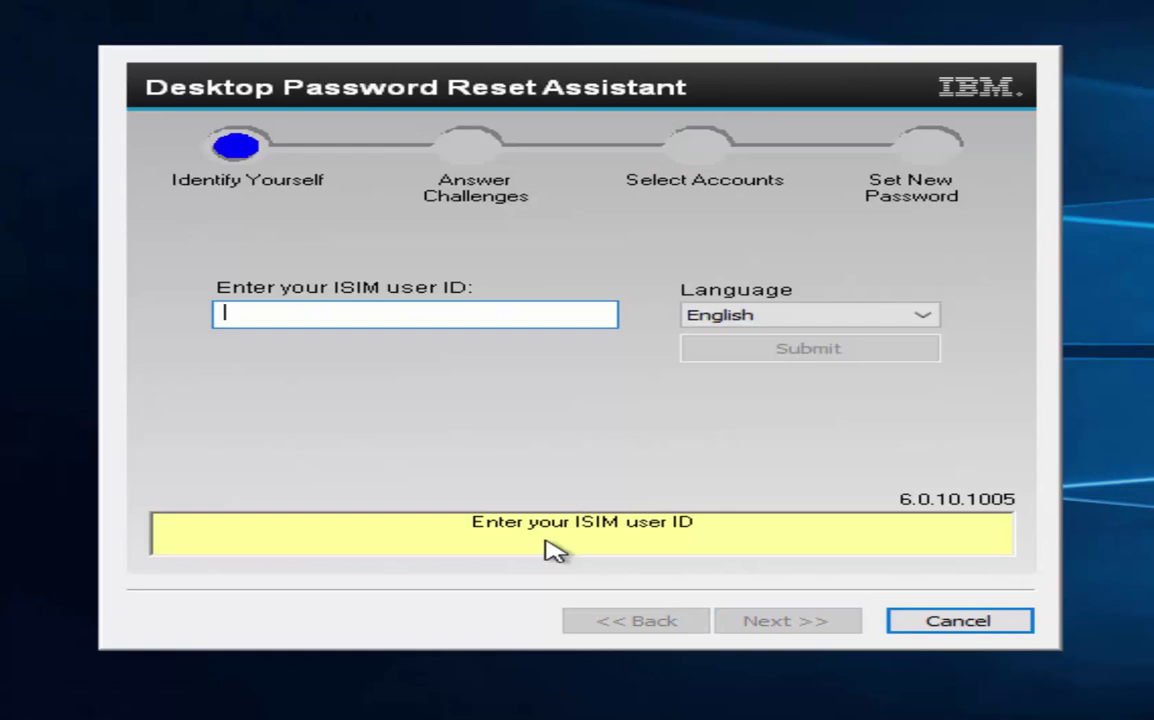
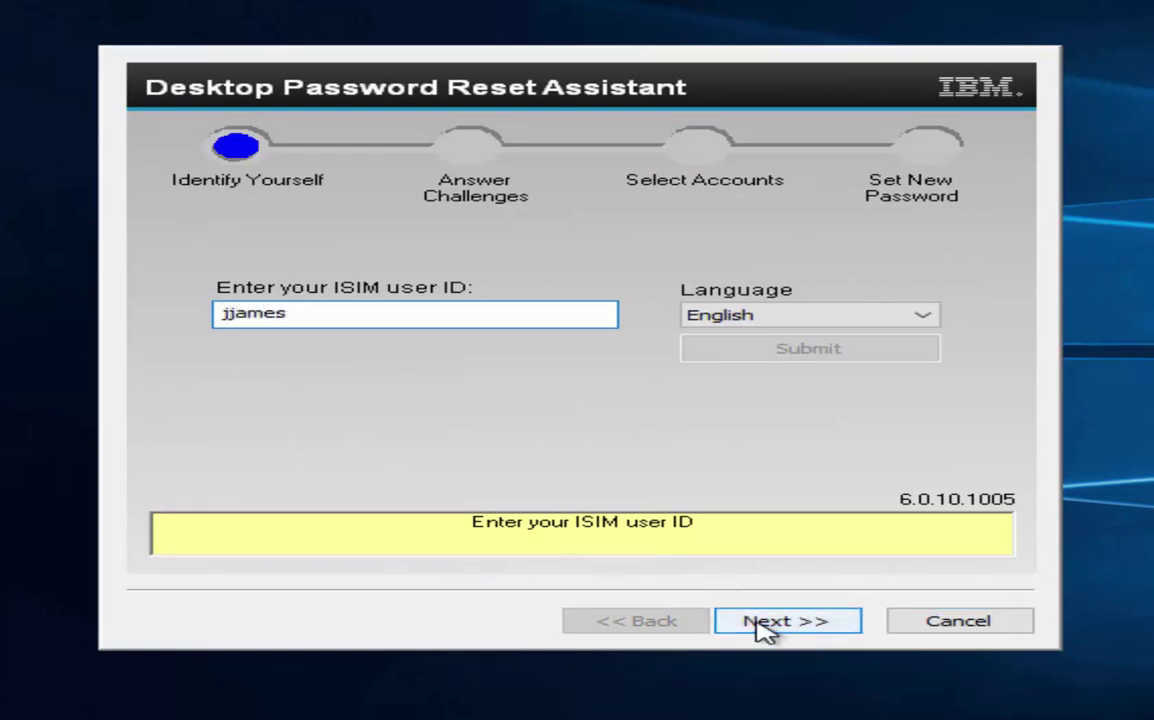
# Enter the ISIM user ID and answer the security challenge question.
pyautogui.click(765, 624)
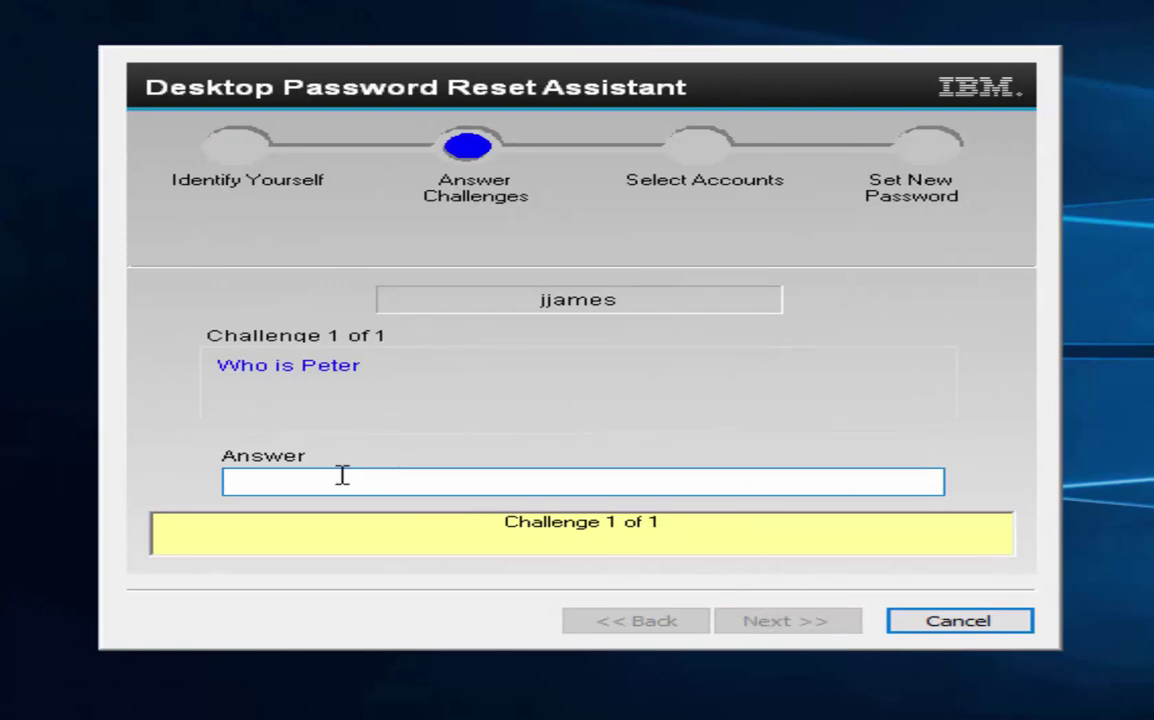
pyautogui.write('**')
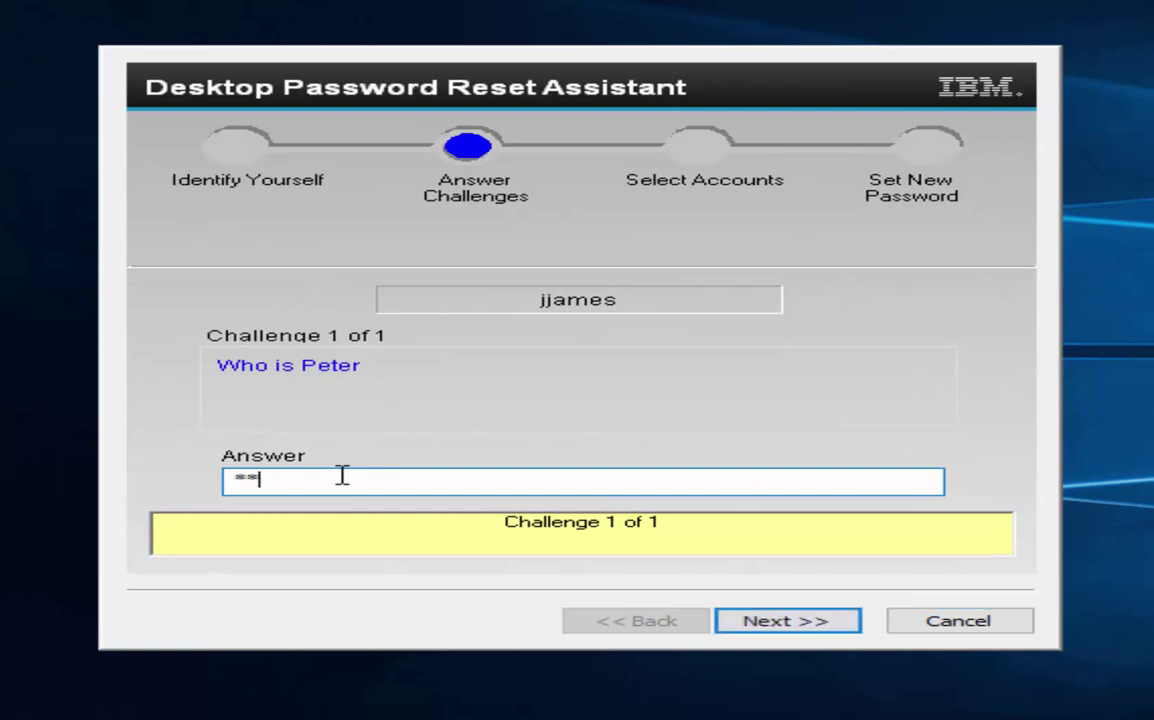
pyautogui.write('***')
pyautogui.click(808, 624)
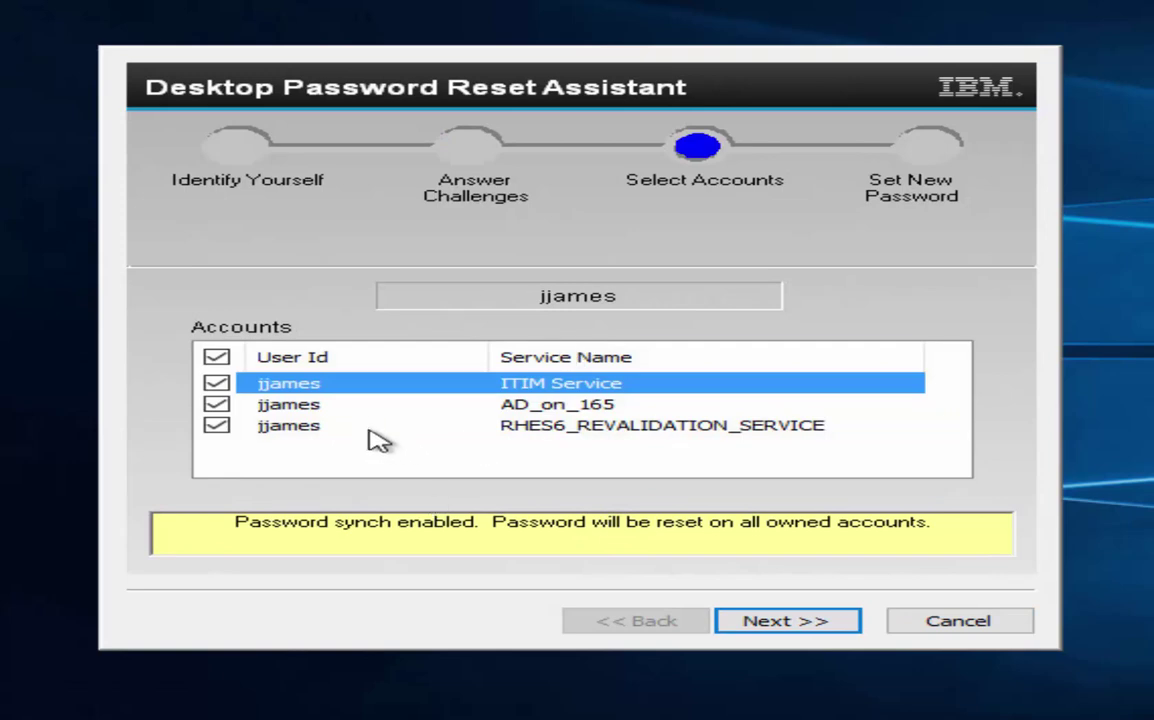
# Keep all owned accounts included, then enter and confirm the new password and submit the reset.
pyautogui.click(776, 626)
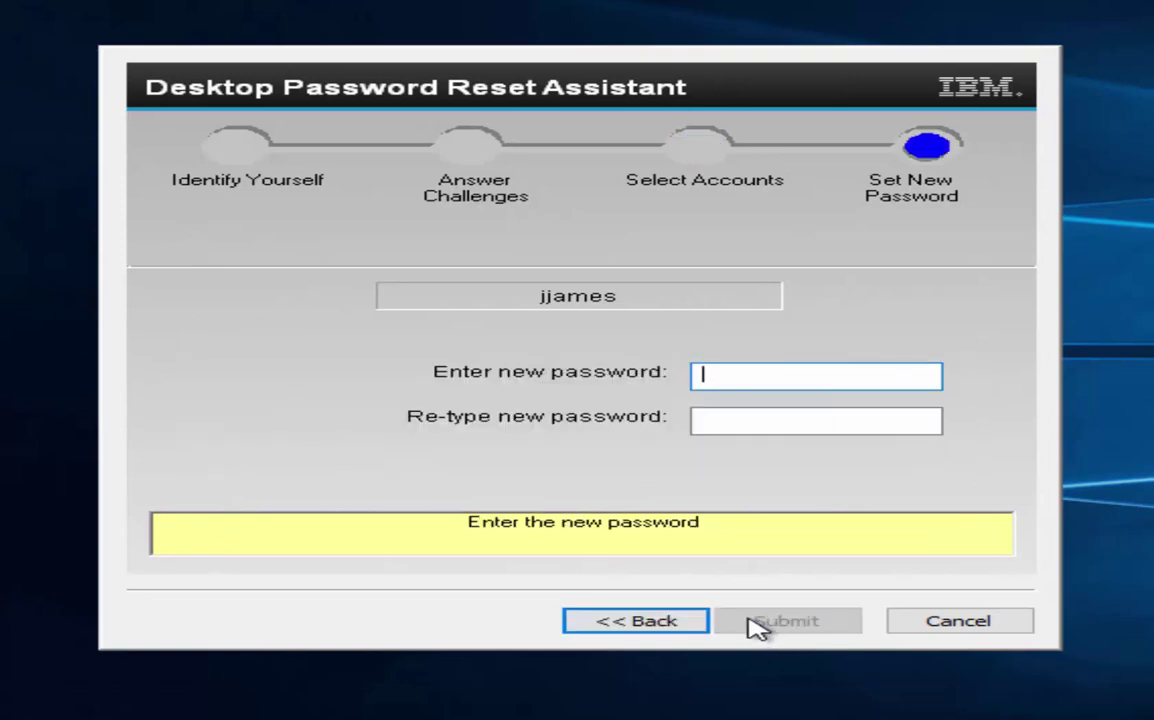
pyautogui.write('••••••••••')
pyautogui.press('Tab')
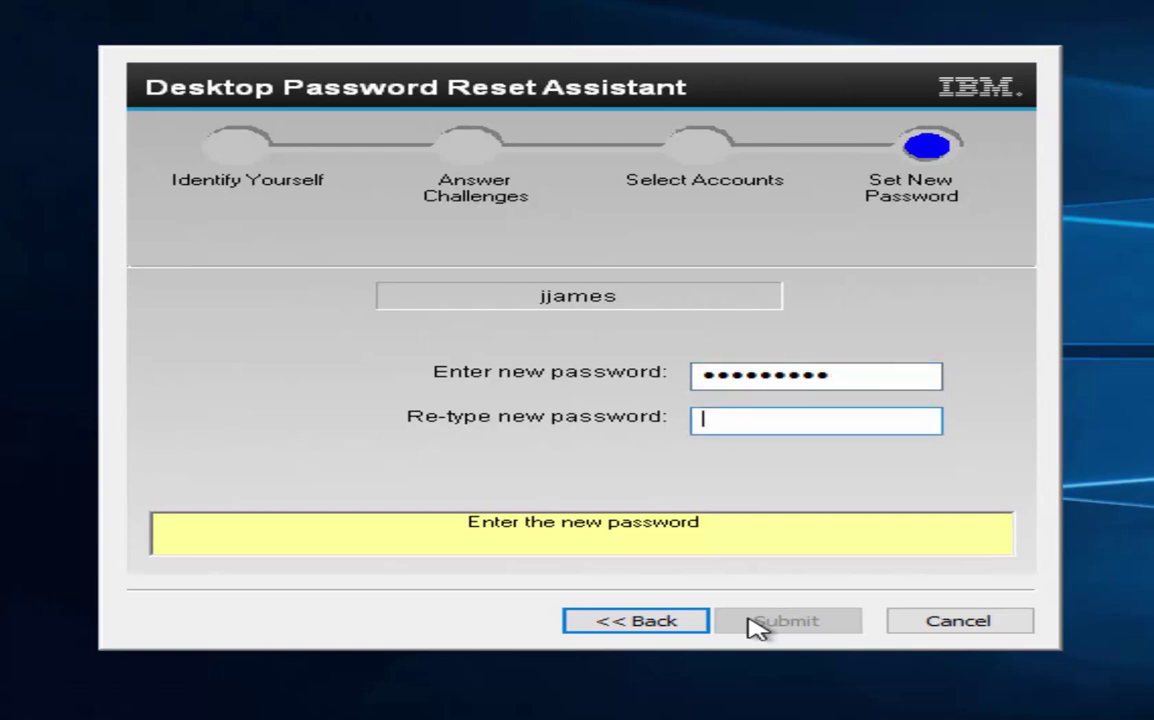
pyautogui.write('••••••••••')
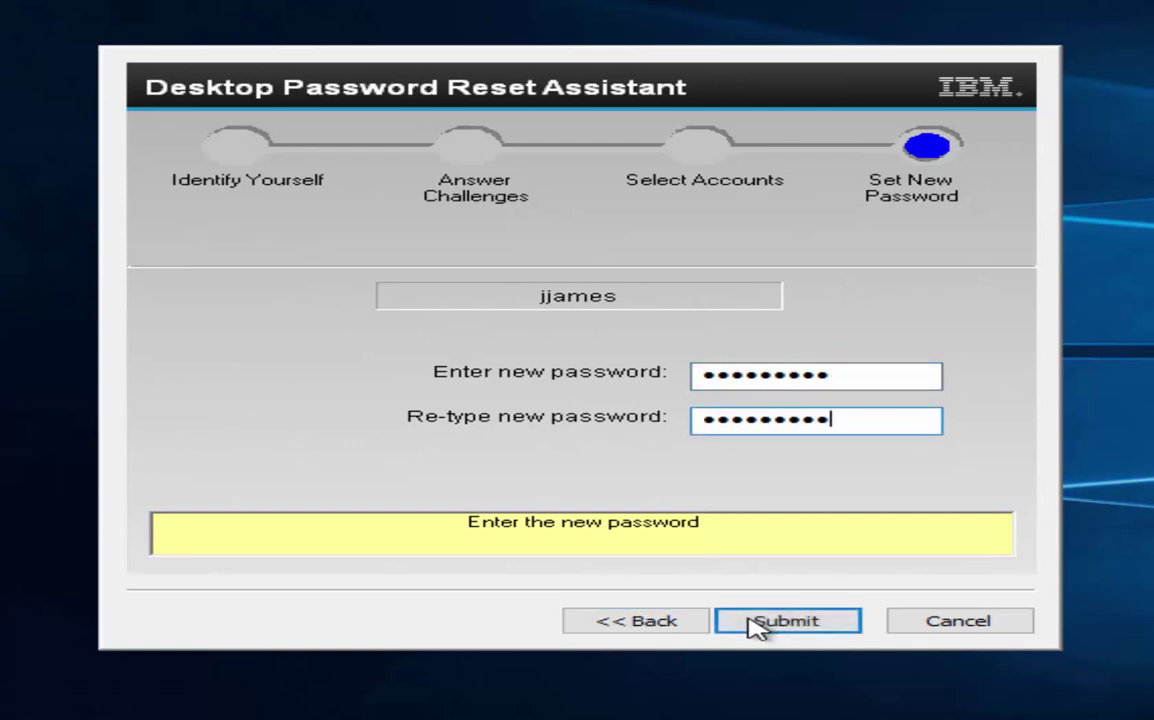
pyautogui.click(790, 620)
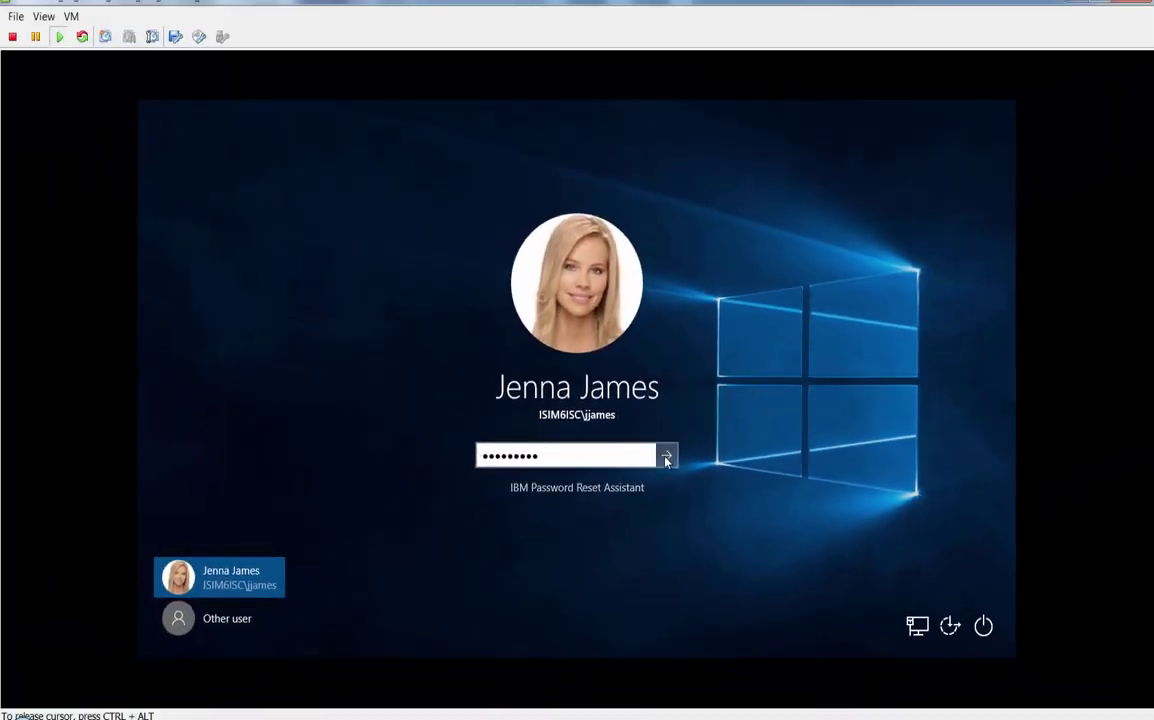
# Sign in to Windows with the newly reset password.
pyautogui.click(834, 477)
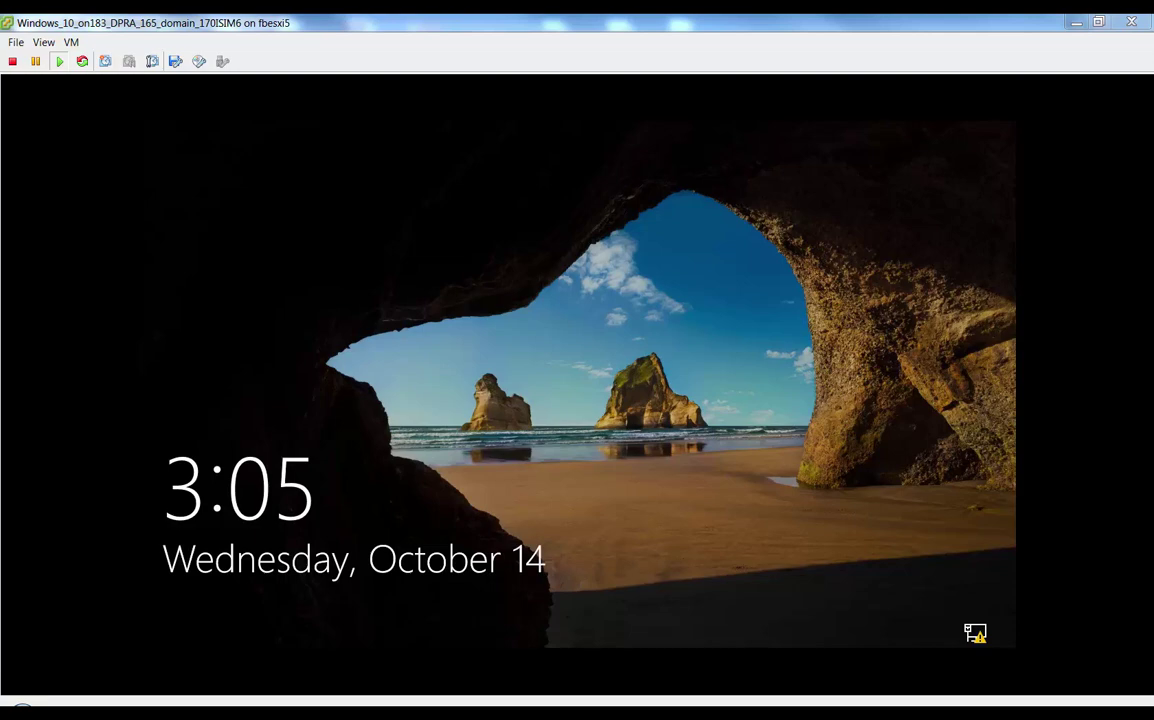
# Return to the DPRA_165_domain_170ISIM6 VM and sign in with the domain user's new password.
pyautogui.click(533, 391)
pyautogui.click(533, 391)
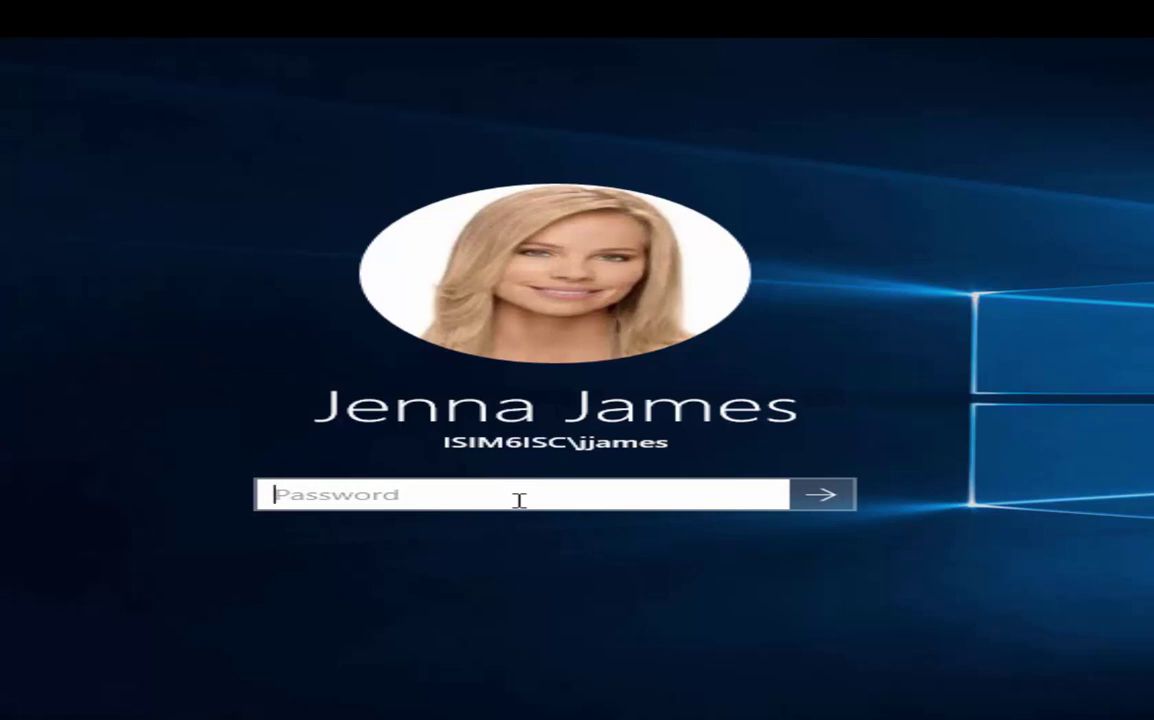
pyautogui.write('**********')
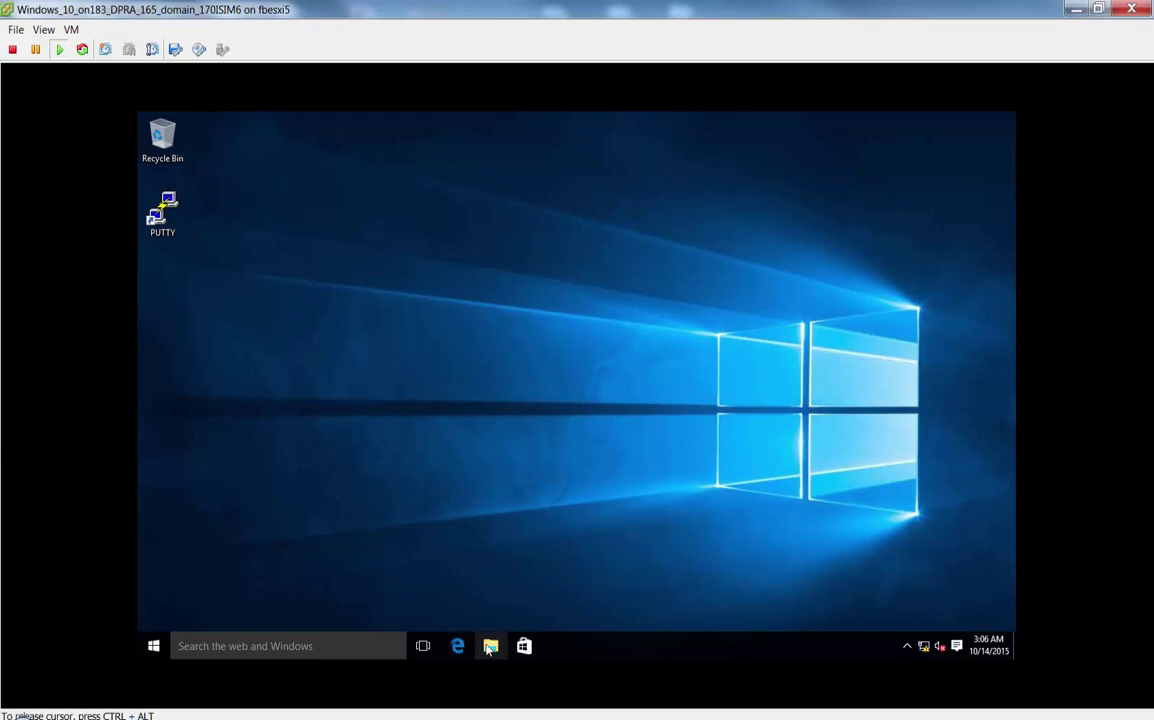
# Browse to C:\DPRA media in File Explorer and select the WIN-HFGLO5OK6RO security certificate.
pyautogui.click(487, 648)
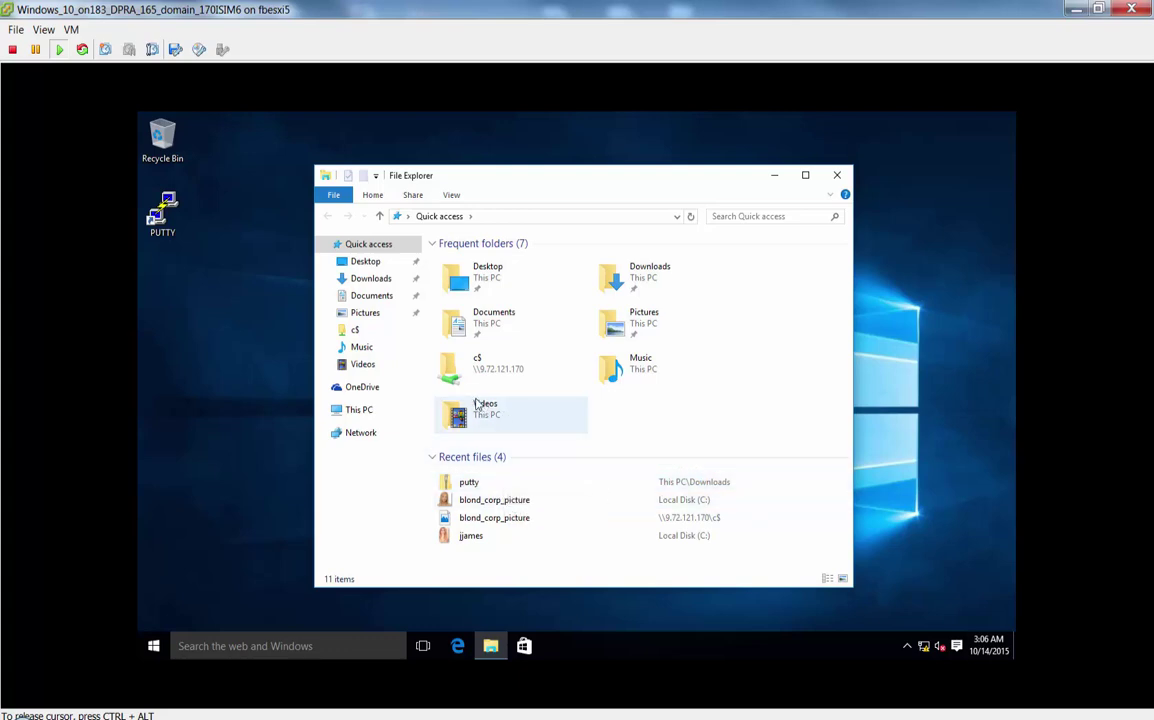
pyautogui.click(370, 412)
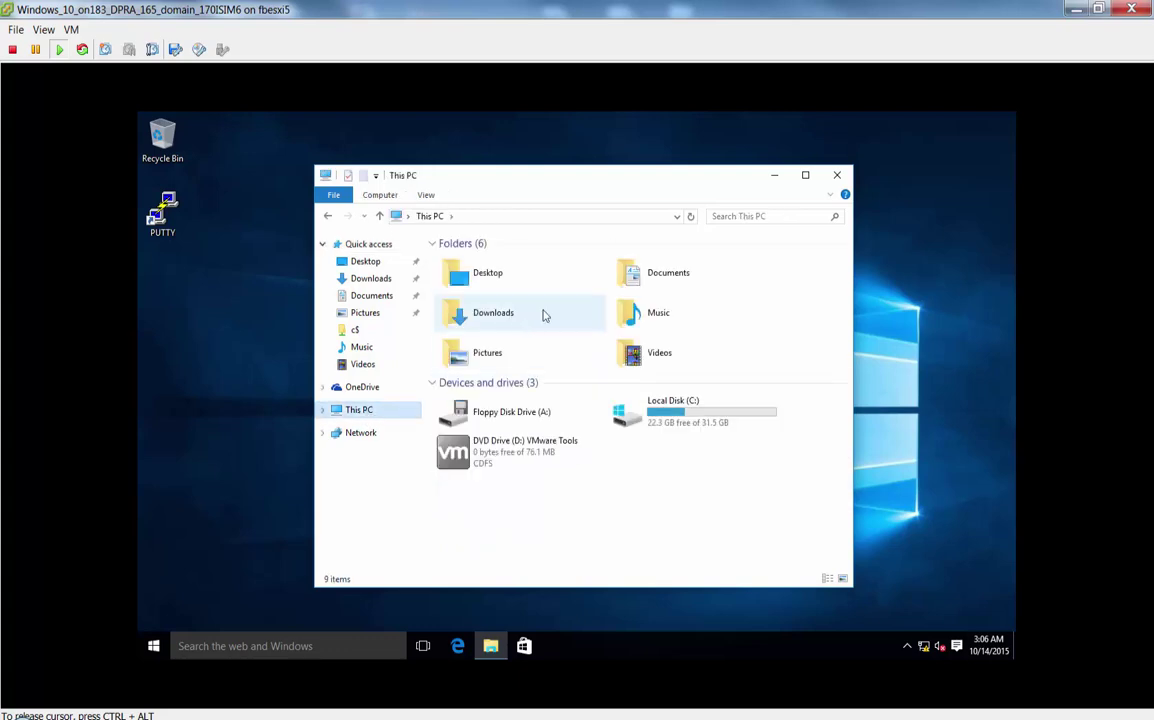
pyautogui.doubleClick(659, 418)
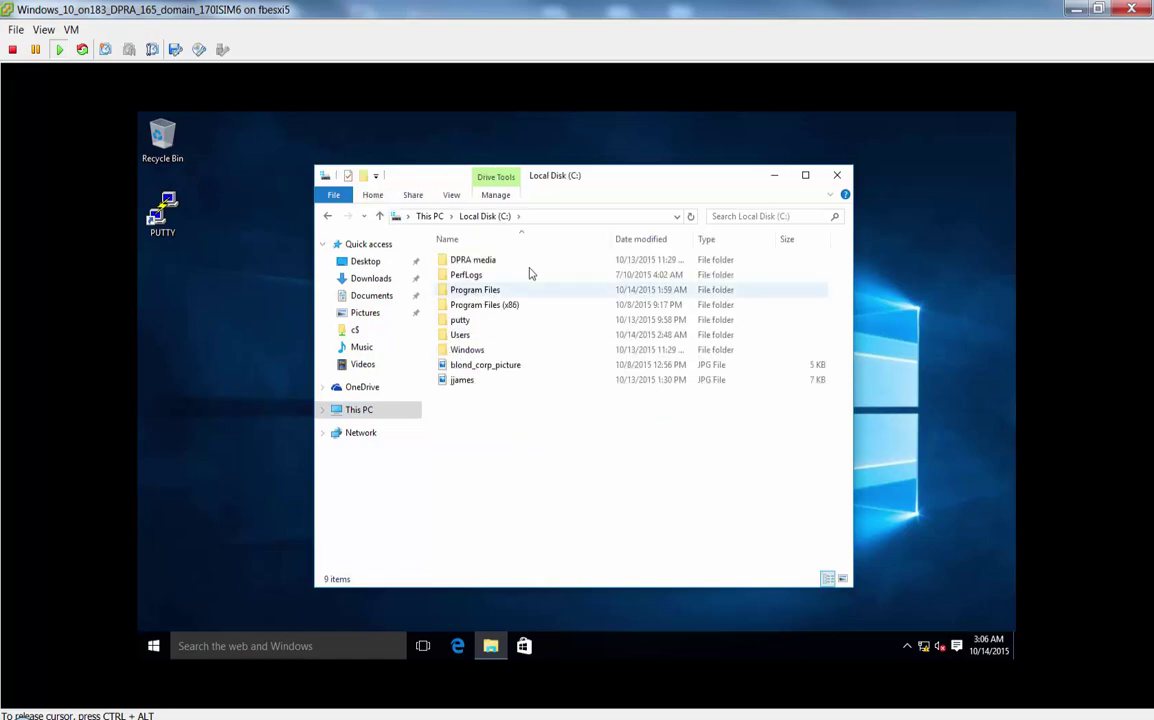
pyautogui.doubleClick(481, 262)
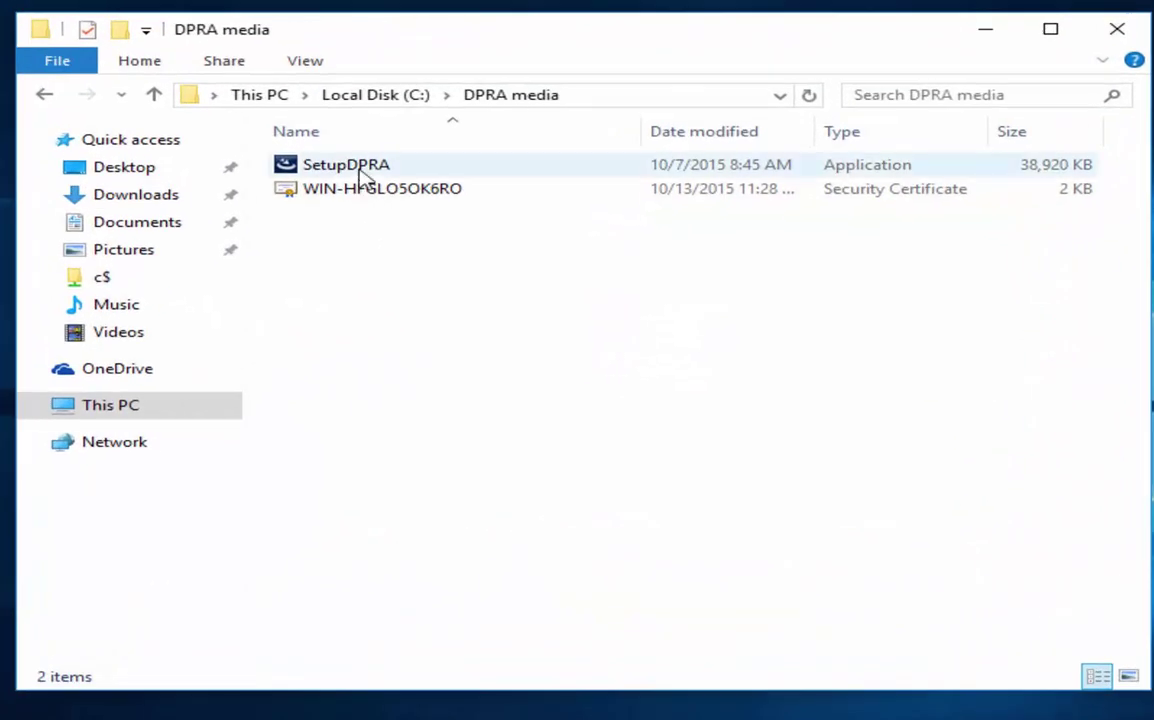
pyautogui.click(475, 261)
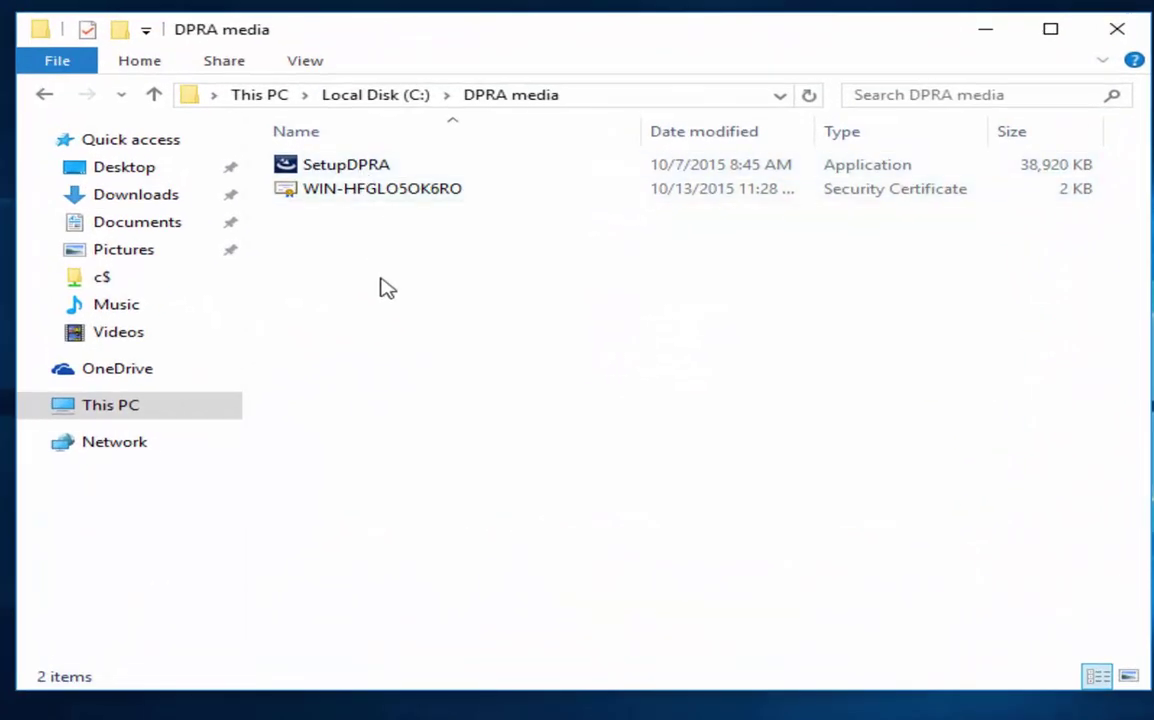
pyautogui.click(359, 198)
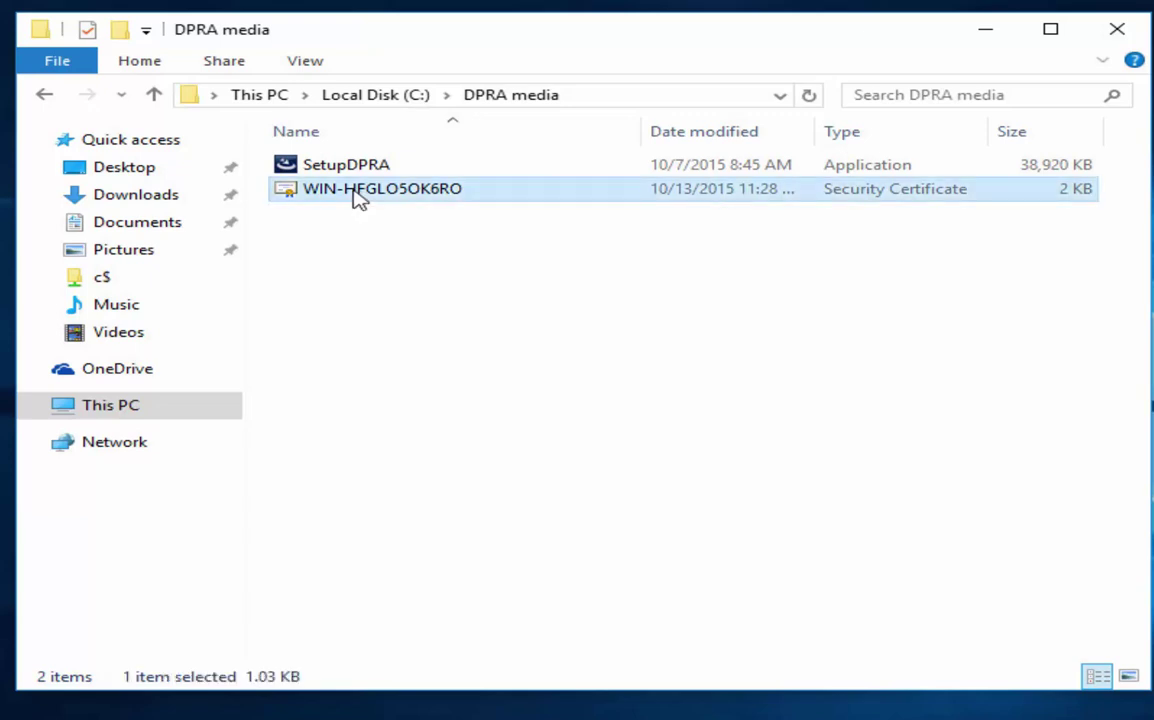
# Run SetupDPRA as administrator, supplying the administrator account's credentials at the UAC prompt.
pyautogui.click(317, 166)
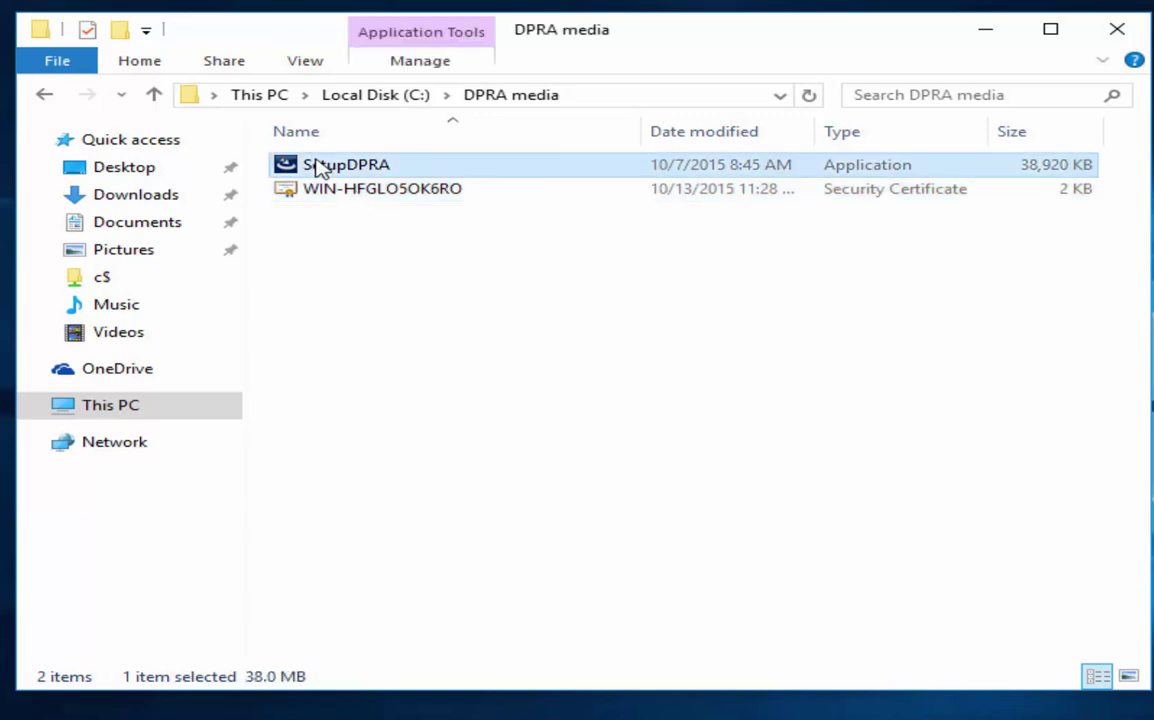
pyautogui.rightClick(317, 167)
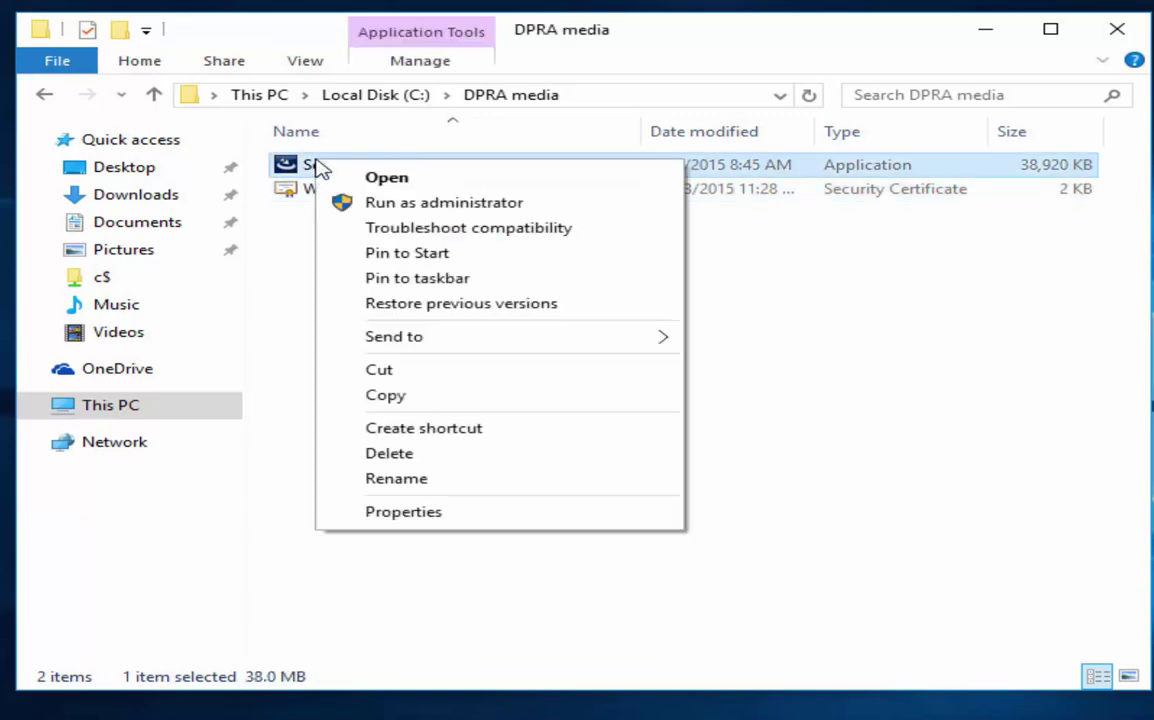
pyautogui.click(424, 203)
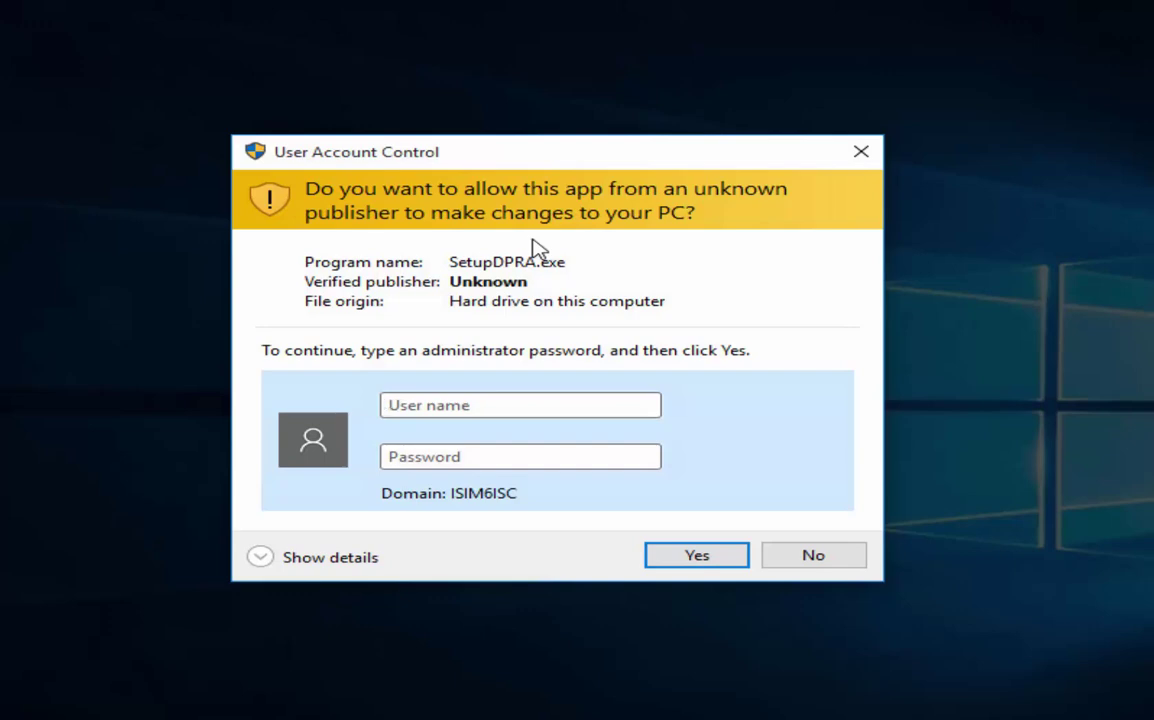
pyautogui.write('administrator')
pyautogui.press('Tab')
pyautogui.write('*************')
pyautogui.press('Return')
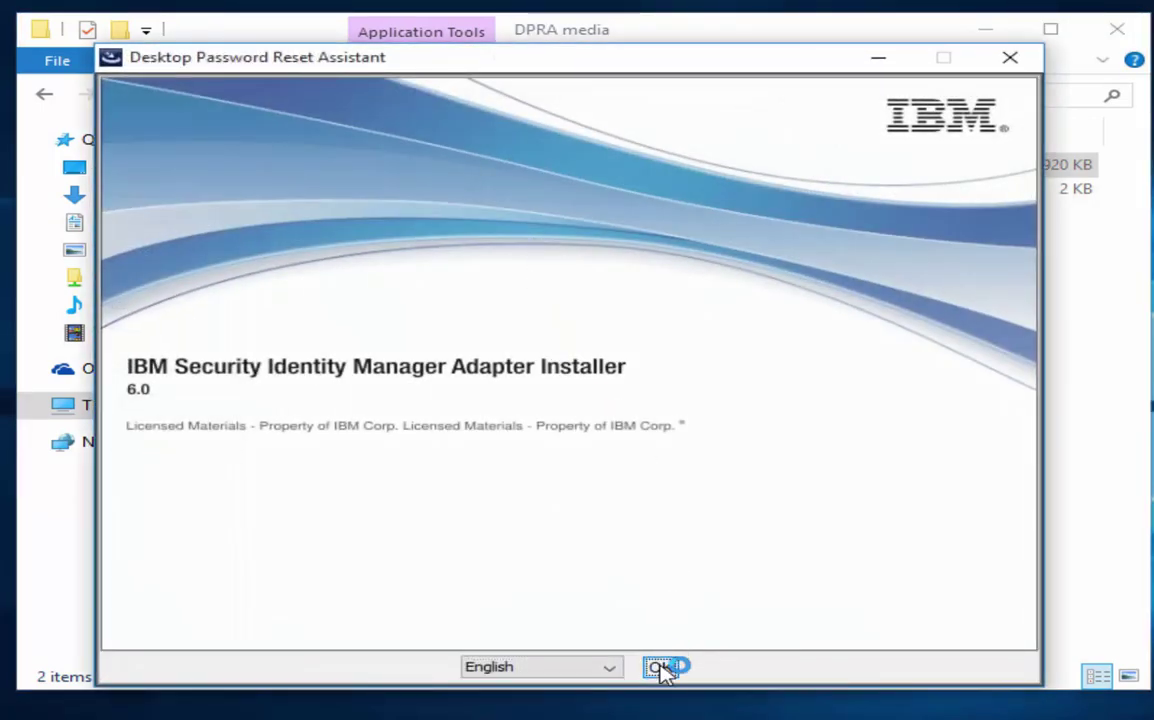
# Accept English, skip the introduction, and set ITIM host 9.72.121.170 with SSL port 9443.
pyautogui.click(659, 668)
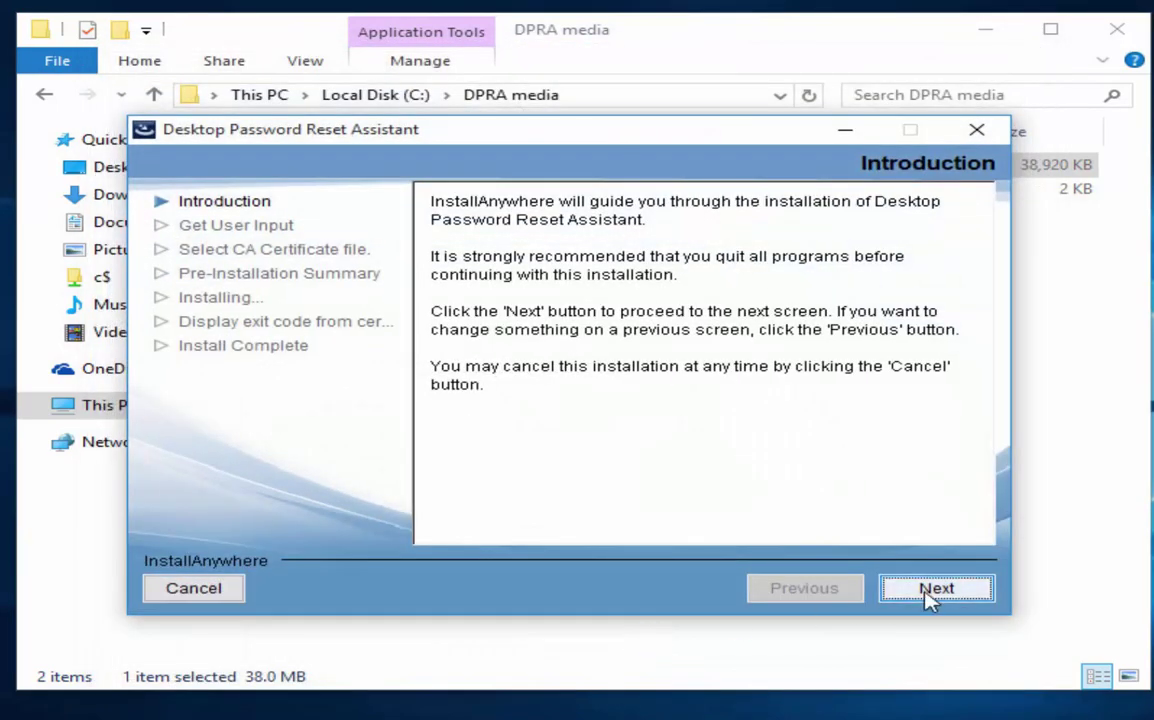
pyautogui.click(930, 592)
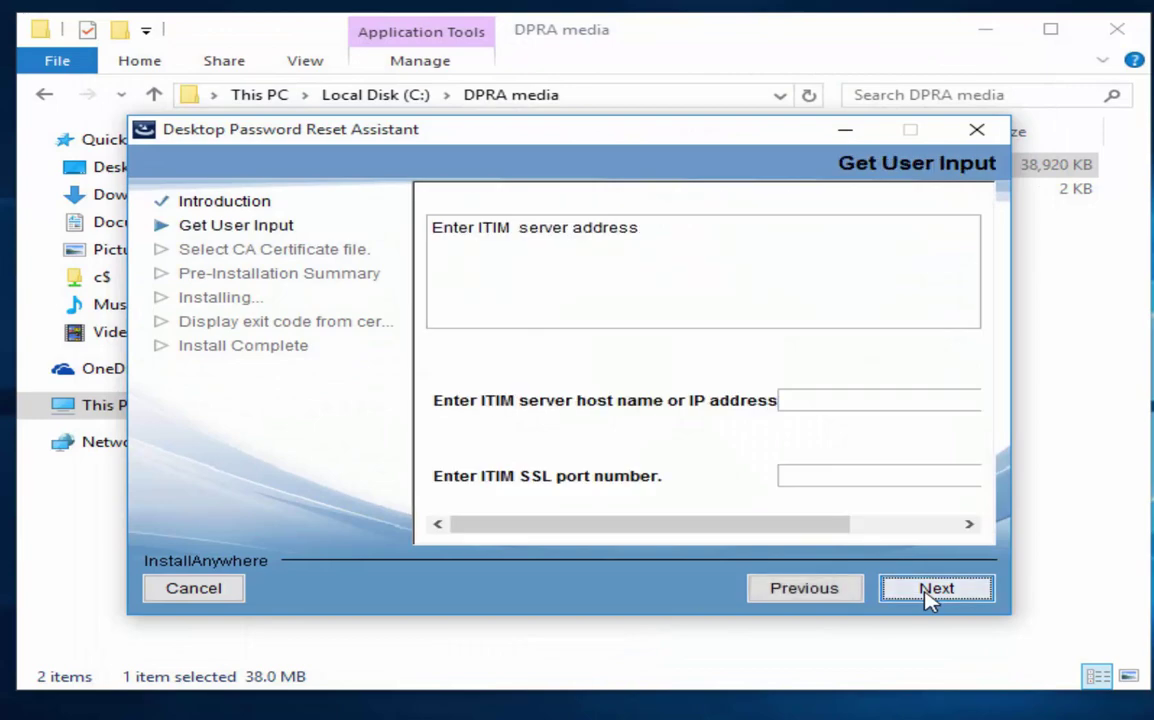
pyautogui.click(850, 396)
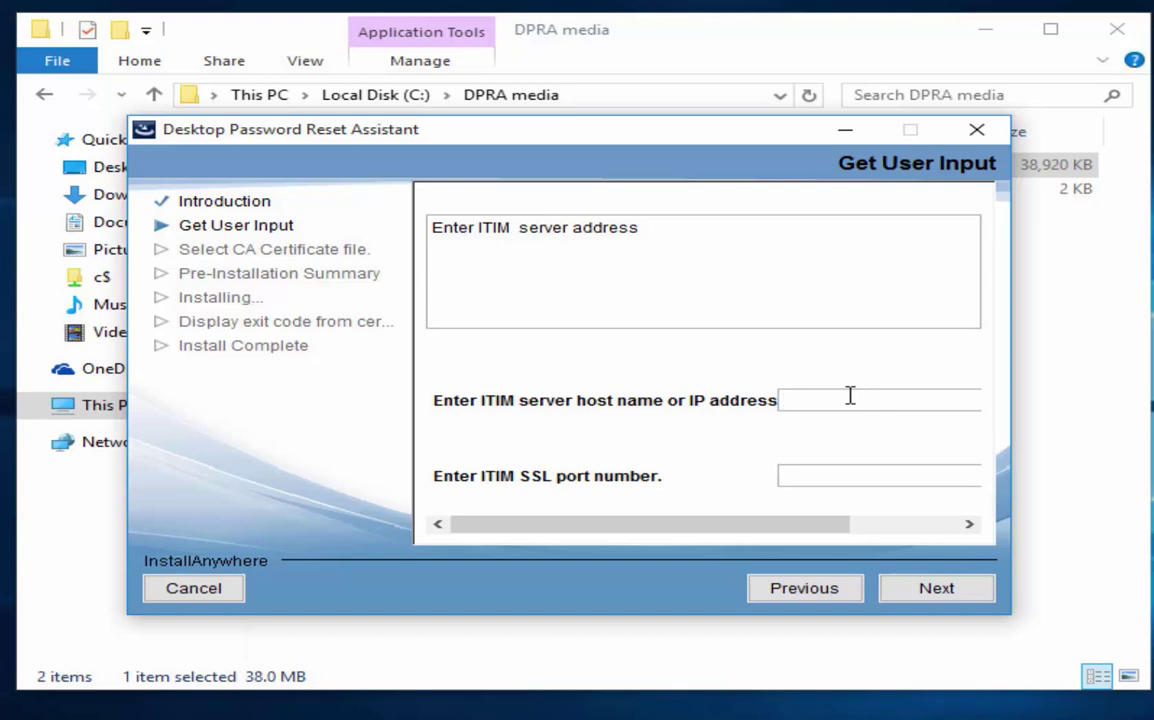
pyautogui.write('9.72.121.170')
pyautogui.rightClick(850, 397)
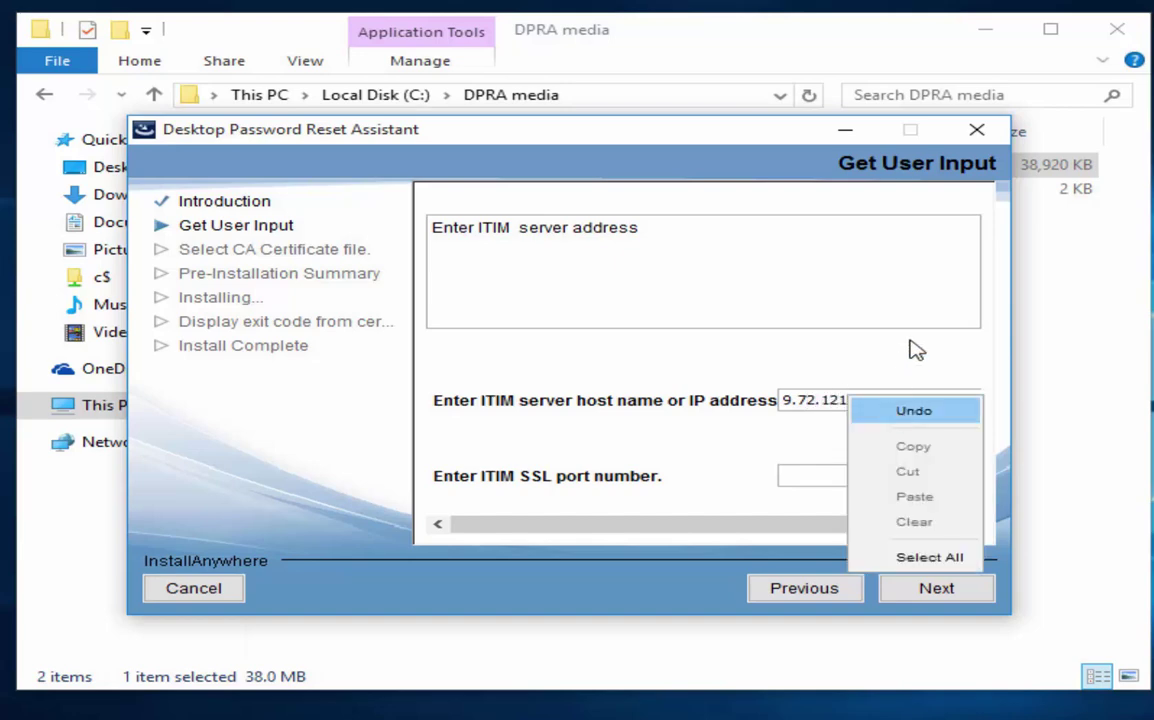
pyautogui.click(821, 332)
pyautogui.click(853, 475)
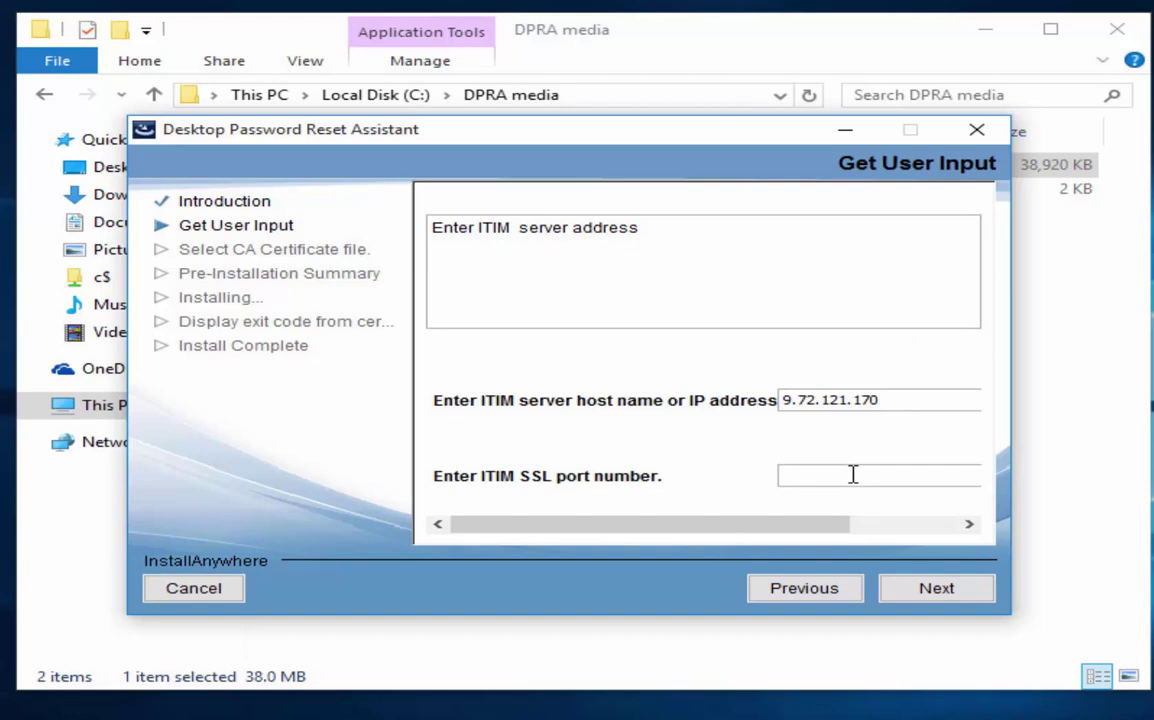
pyautogui.write('9443')
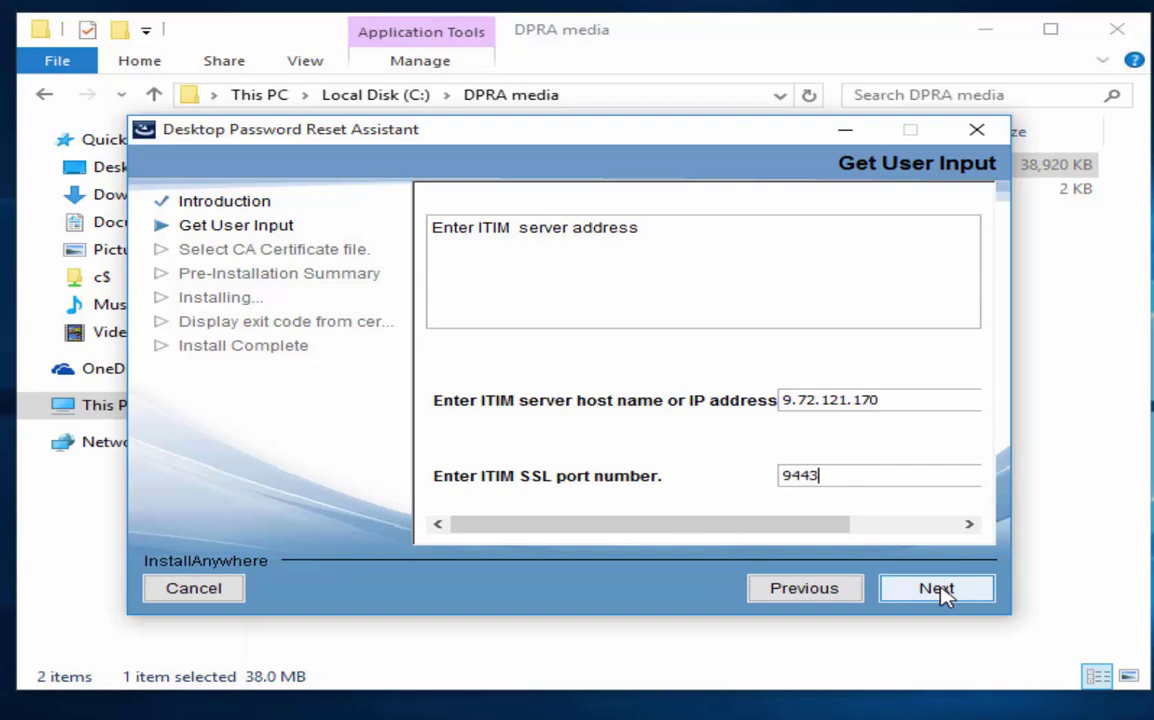
pyautogui.click(938, 589)
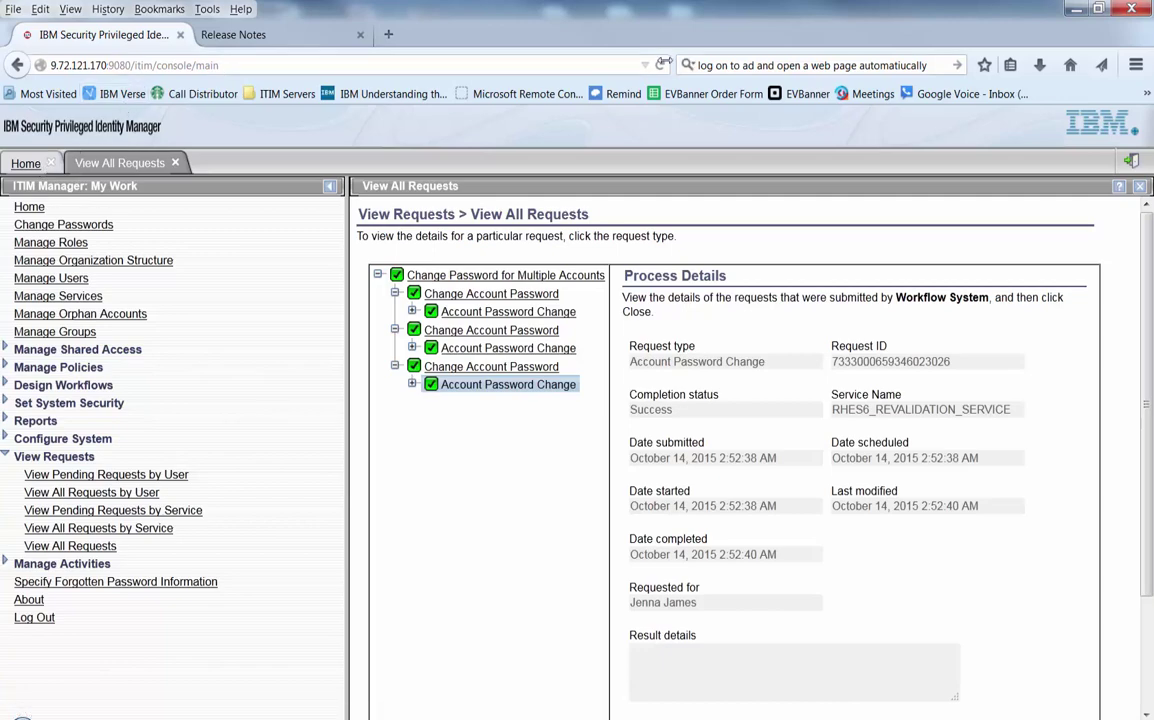
pyautogui.click(660, 66)
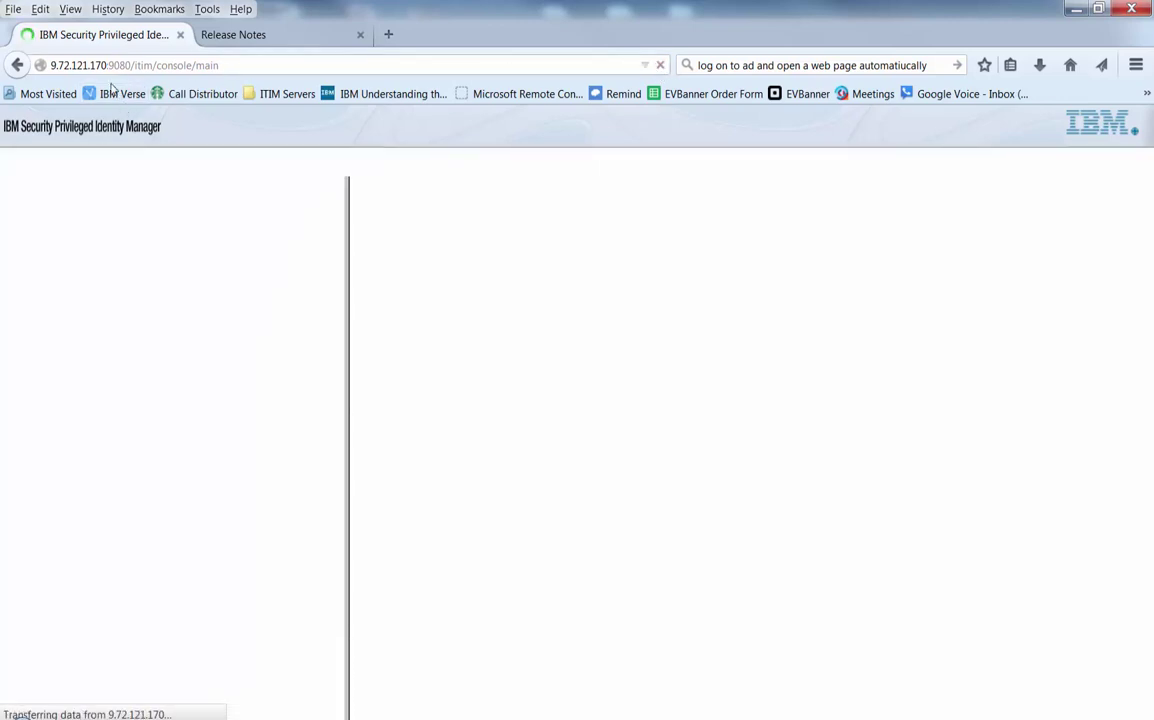
pyautogui.click(107, 67)
pyautogui.write('http')
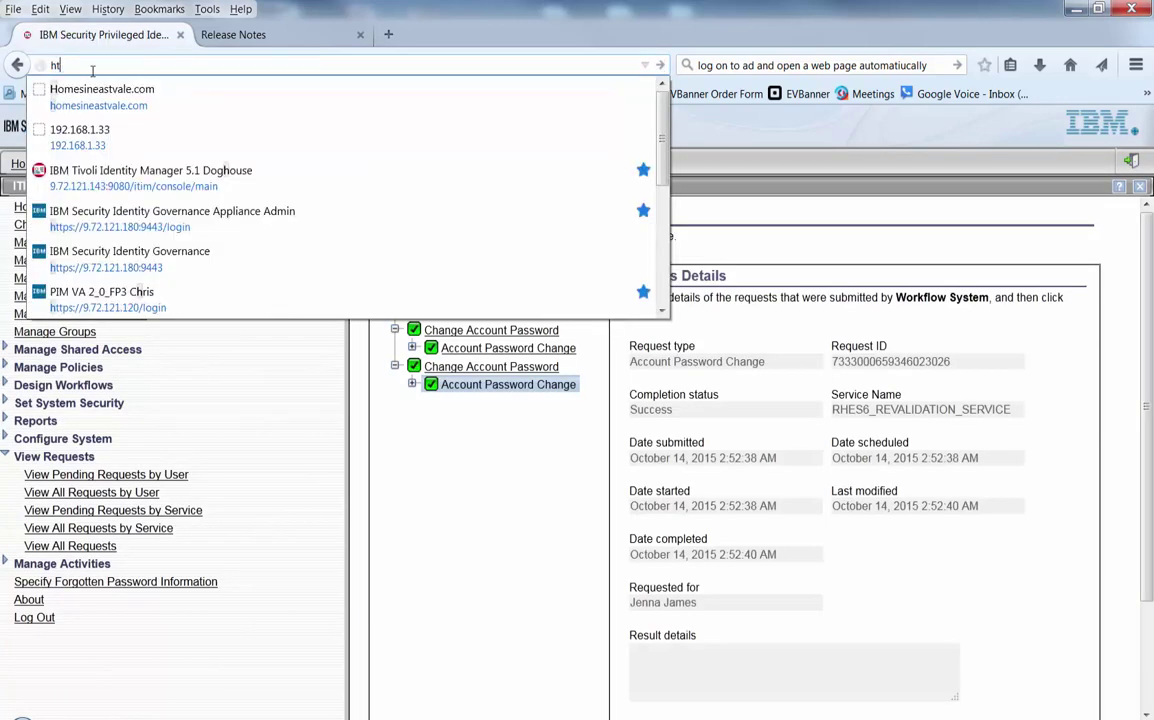
pyautogui.press('BackSpace')
pyautogui.press('BackSpace')
pyautogui.press('BackSpace')
pyautogui.press('BackSpace')
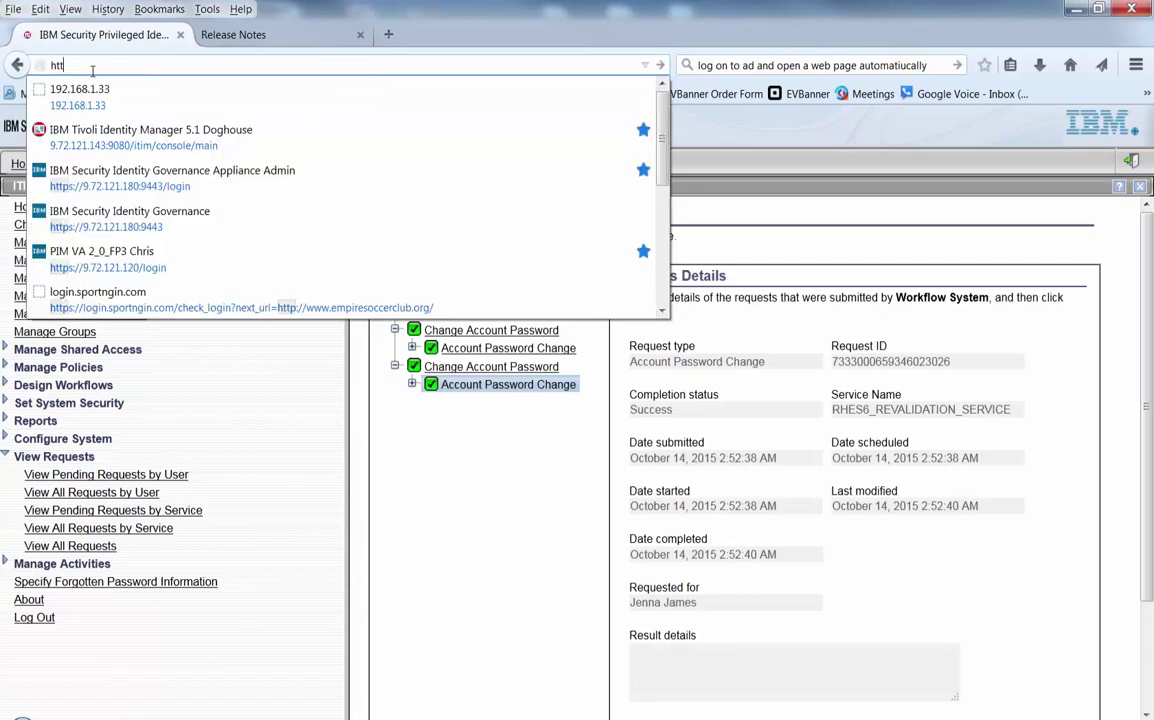
pyautogui.write('http:/')
pyautogui.press('BackSpace')
pyautogui.press('BackSpace')
pyautogui.write('s')
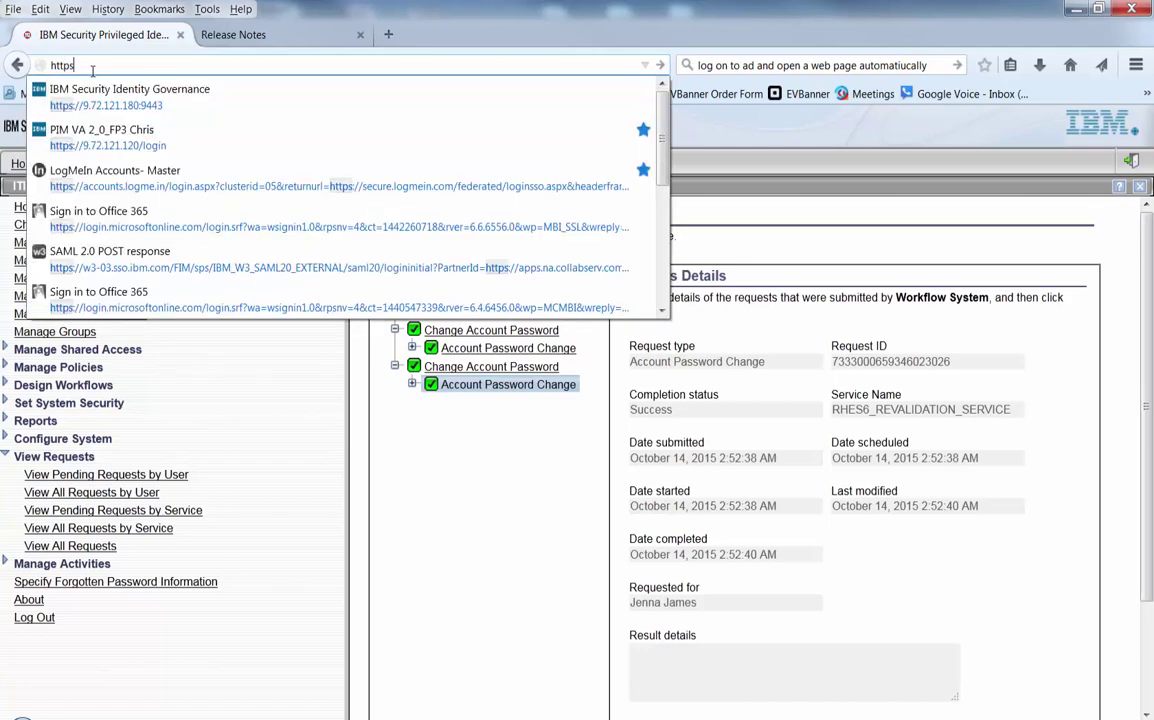
pyautogui.write(':')
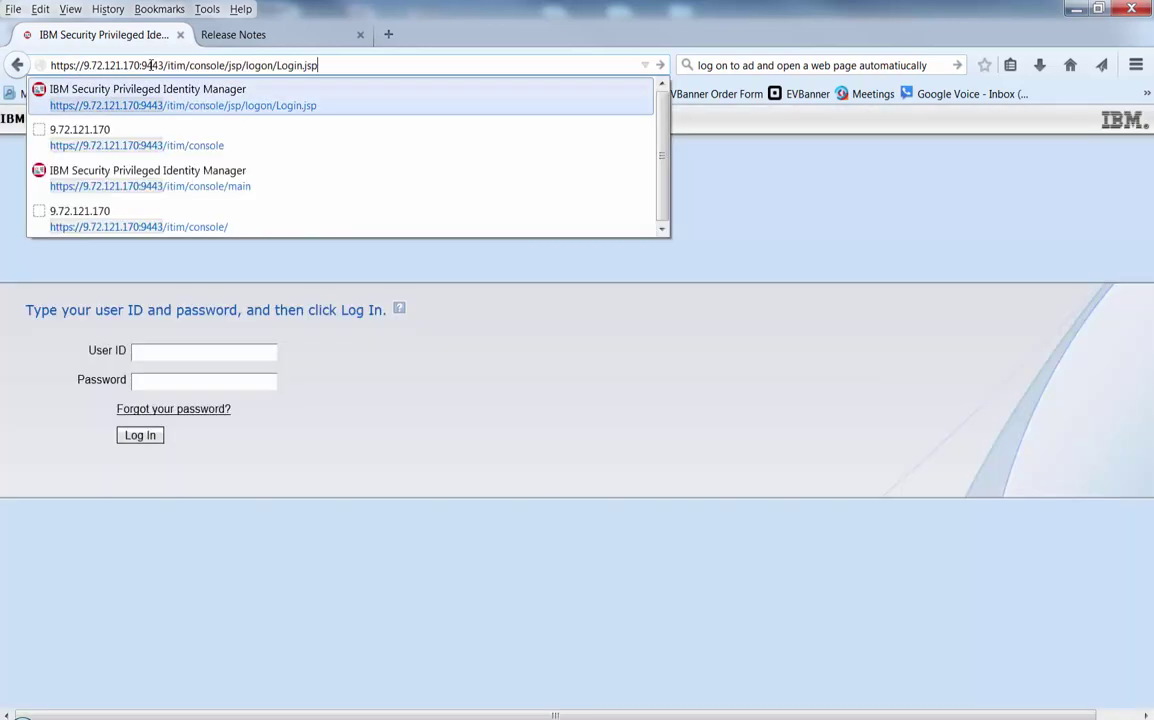
pyautogui.press('Return')
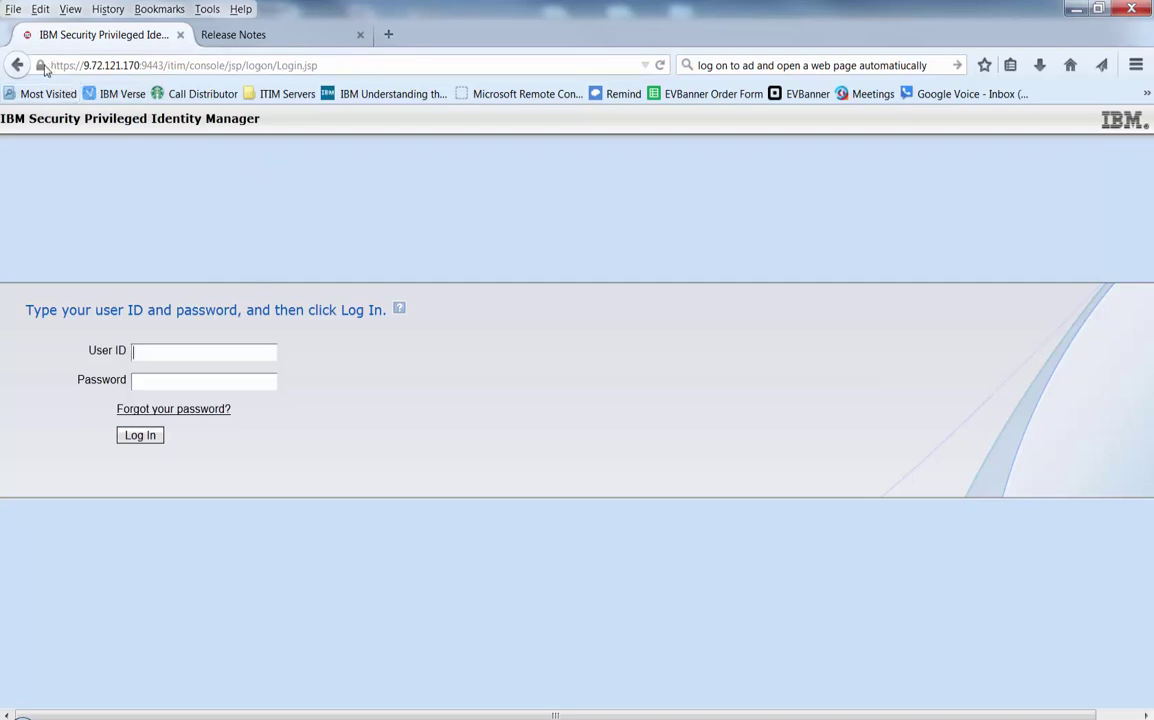
# View the site's certificate details and select the top certificate in the hierarchy.
pyautogui.click(41, 66)
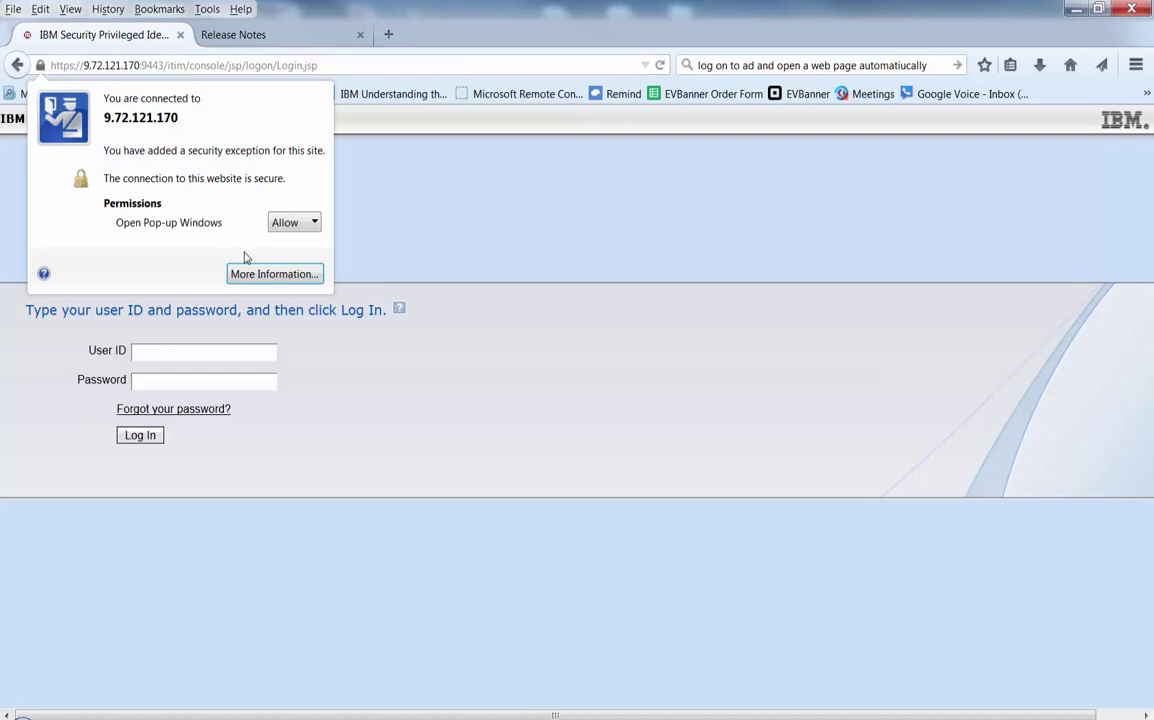
pyautogui.click(233, 273)
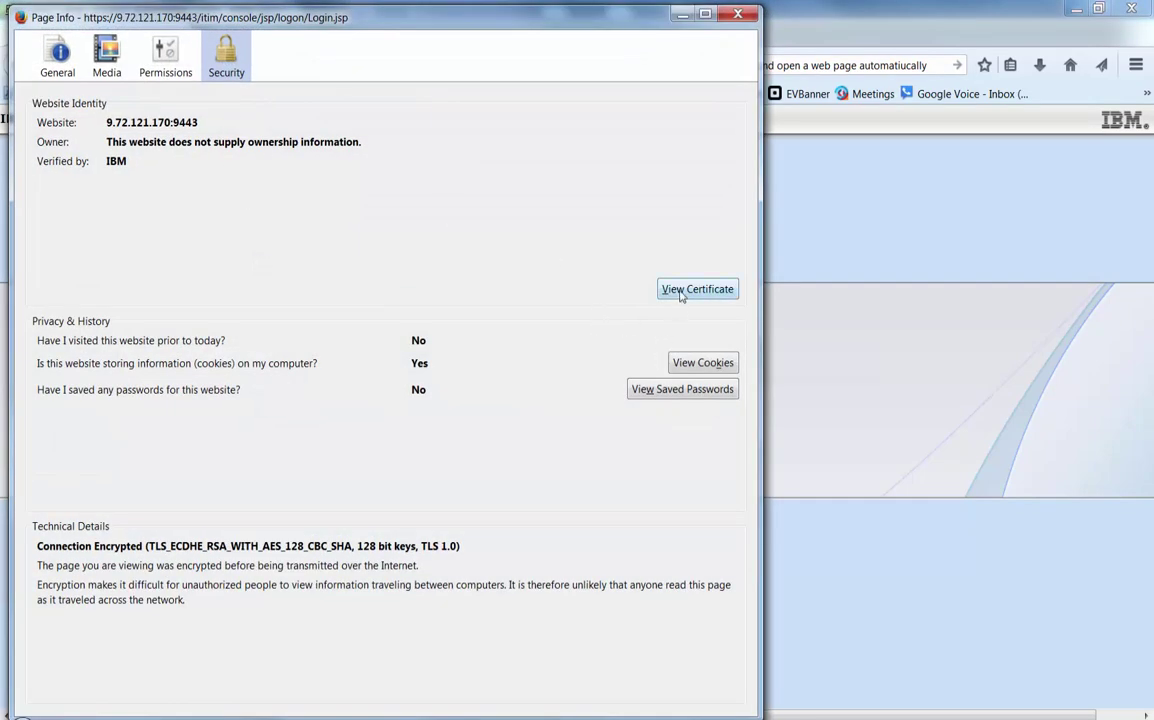
pyautogui.click(681, 291)
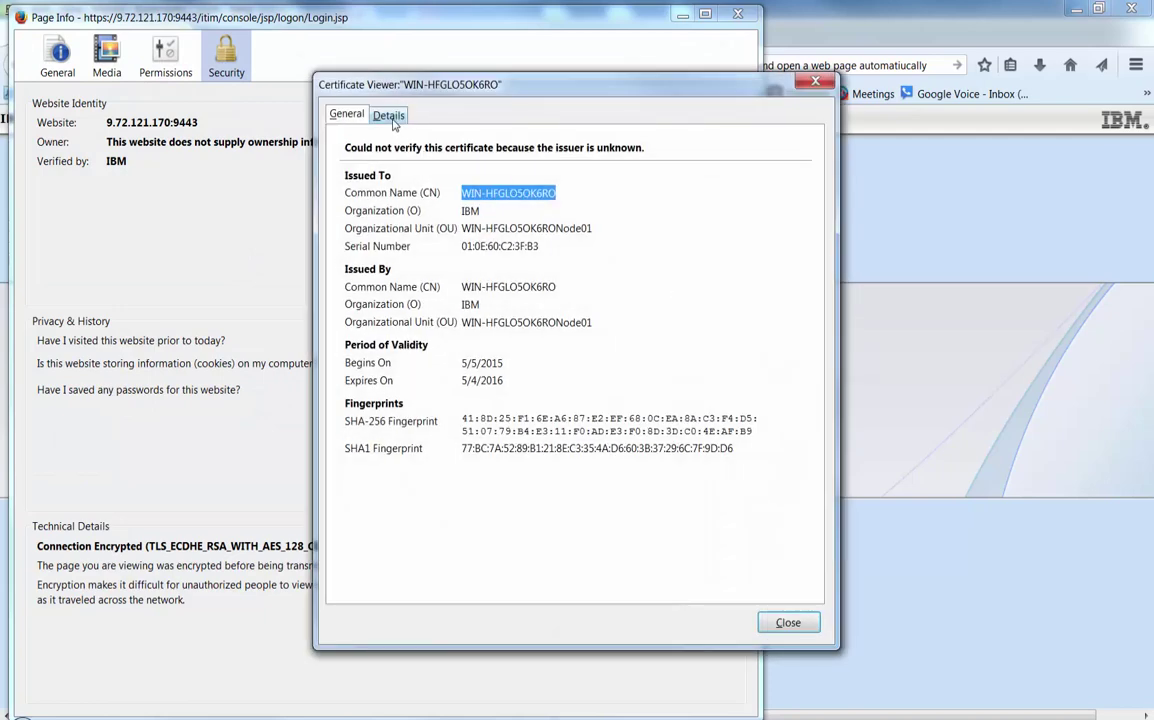
pyautogui.click(389, 115)
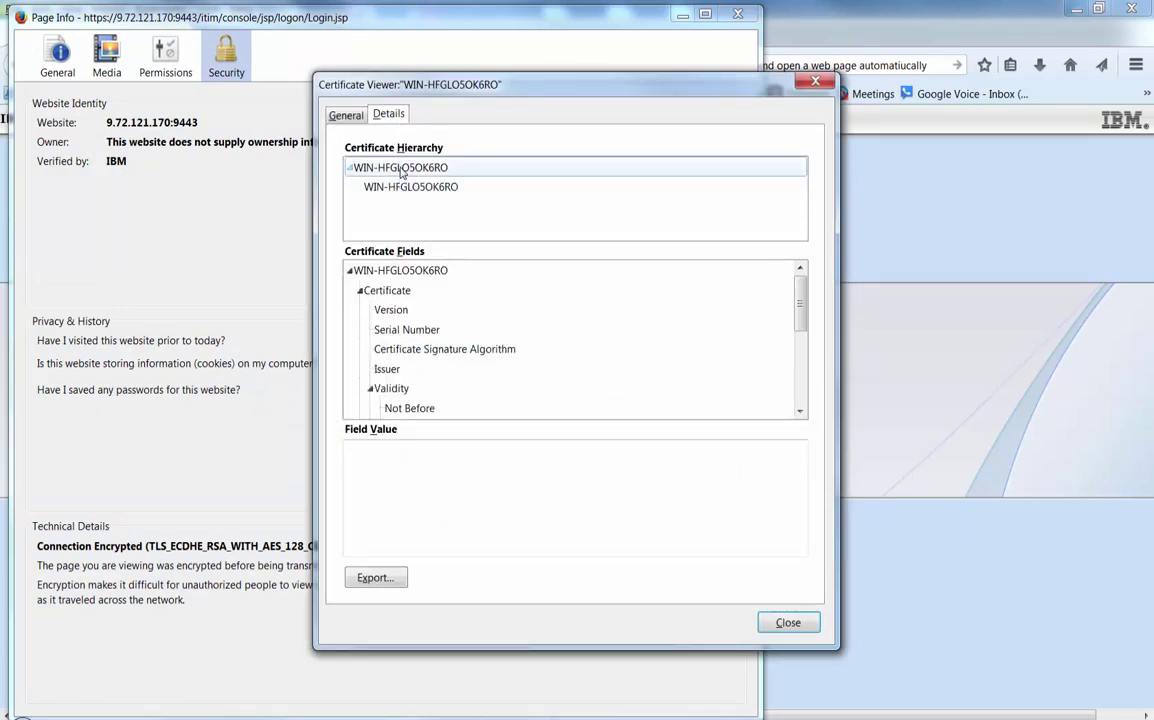
pyautogui.click(402, 170)
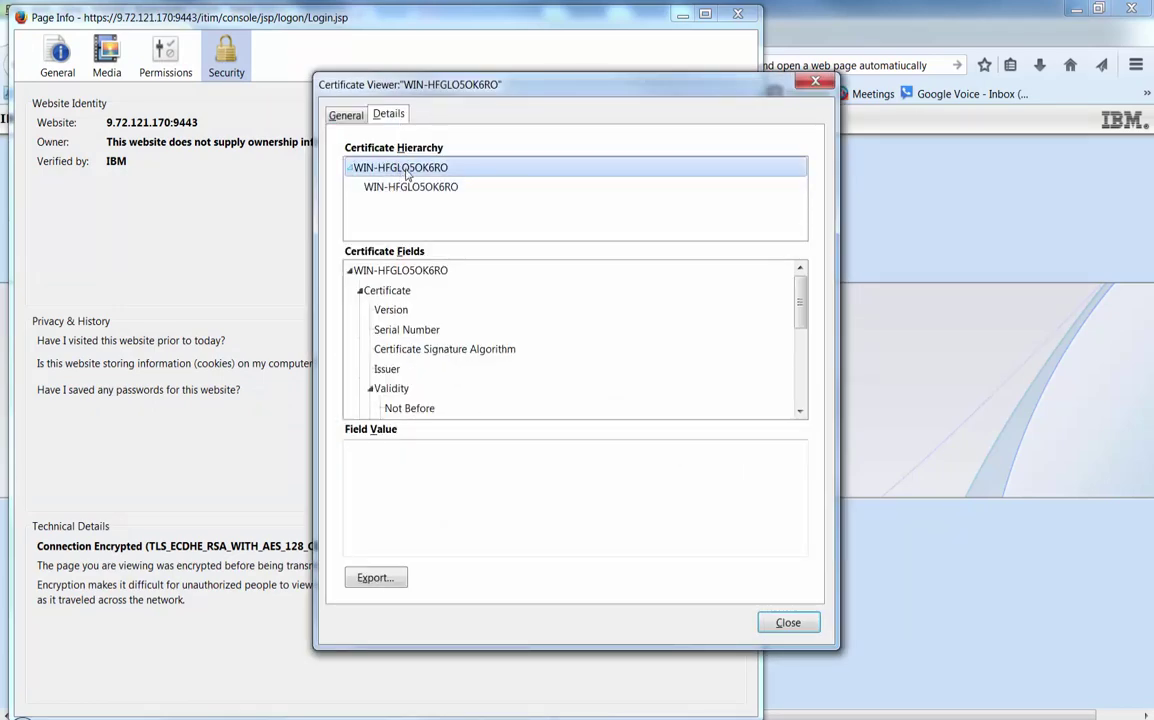
# Export the certificate as an X.509 Certificate (DER) file and close the viewer.
pyautogui.click(376, 578)
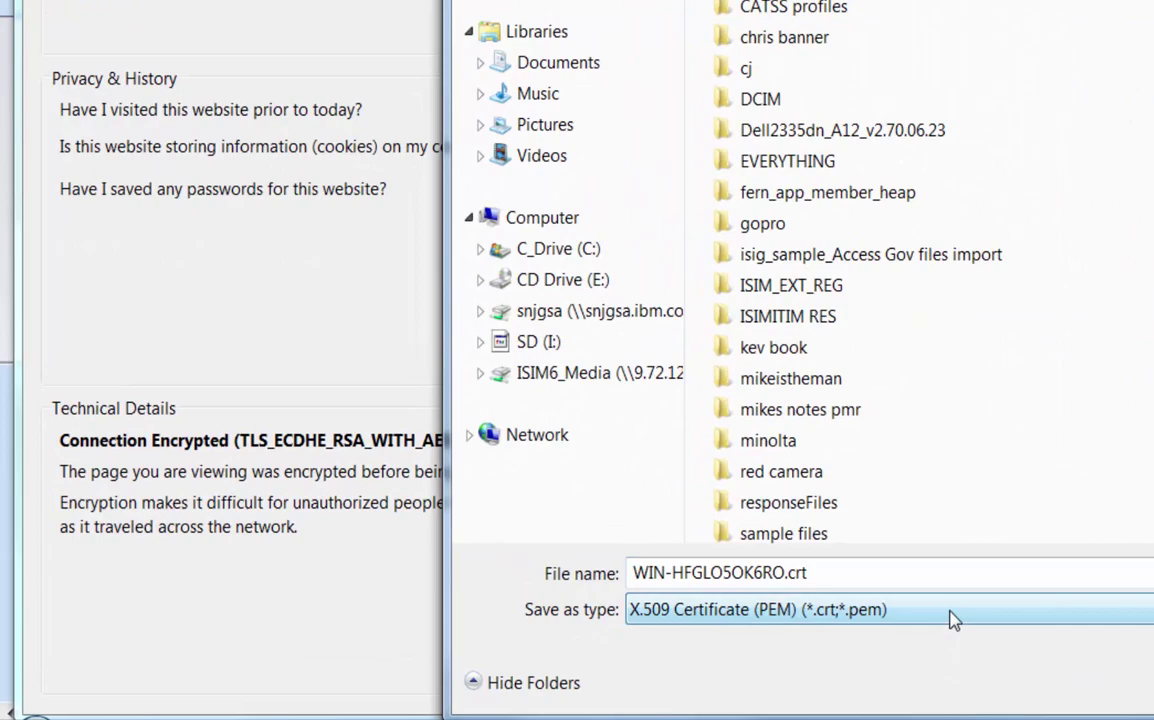
pyautogui.click(953, 620)
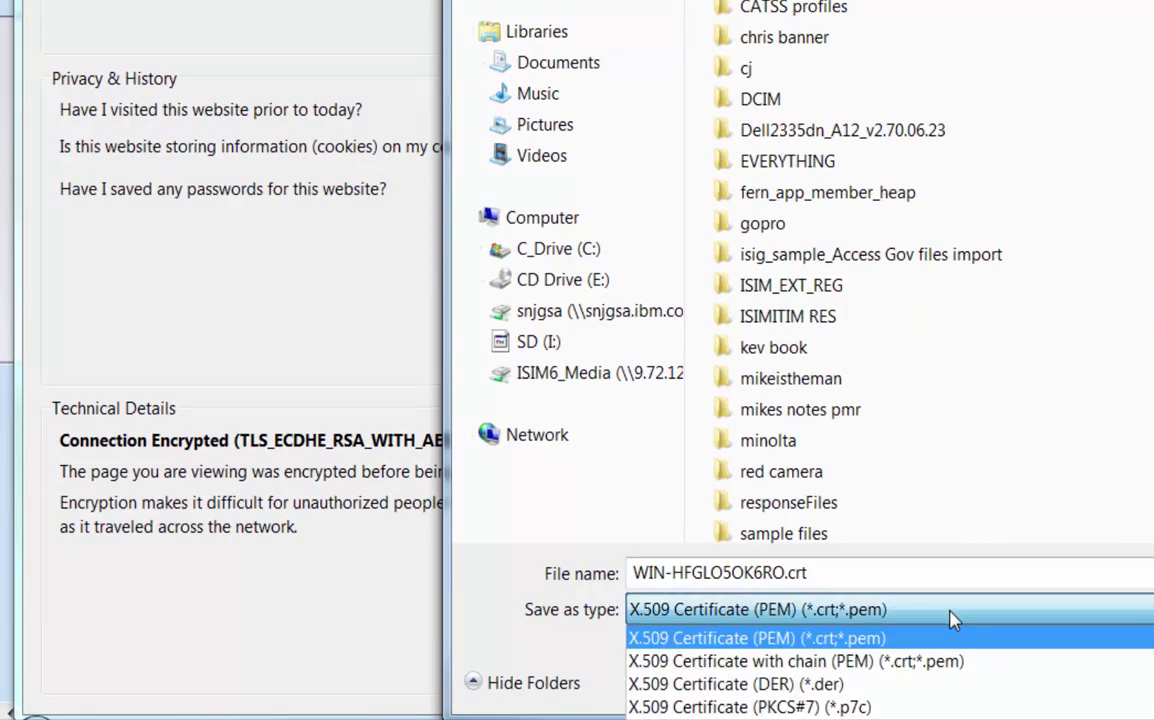
pyautogui.click(855, 685)
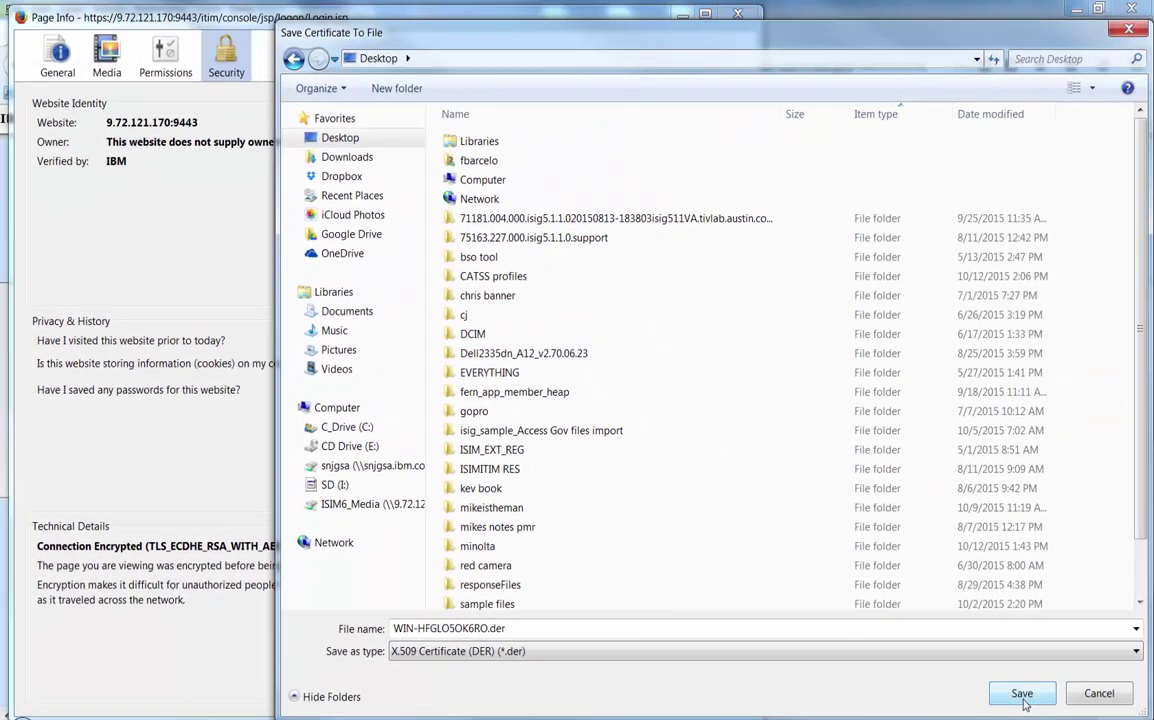
pyautogui.click(1022, 694)
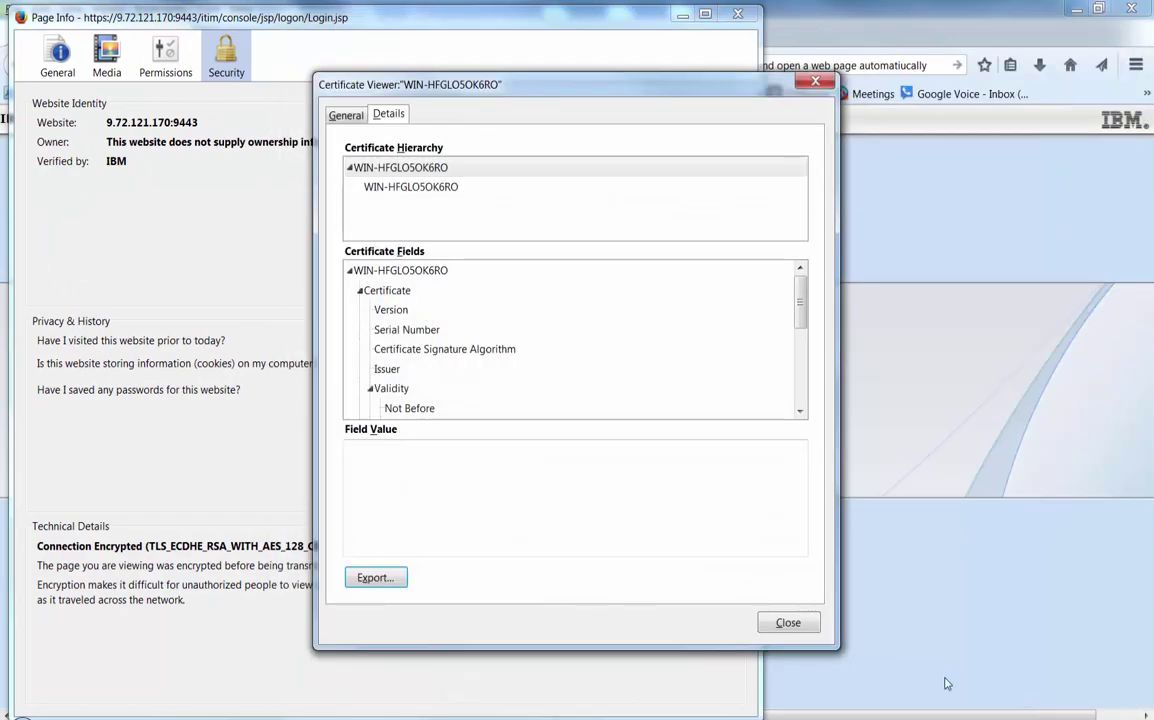
pyautogui.click(788, 623)
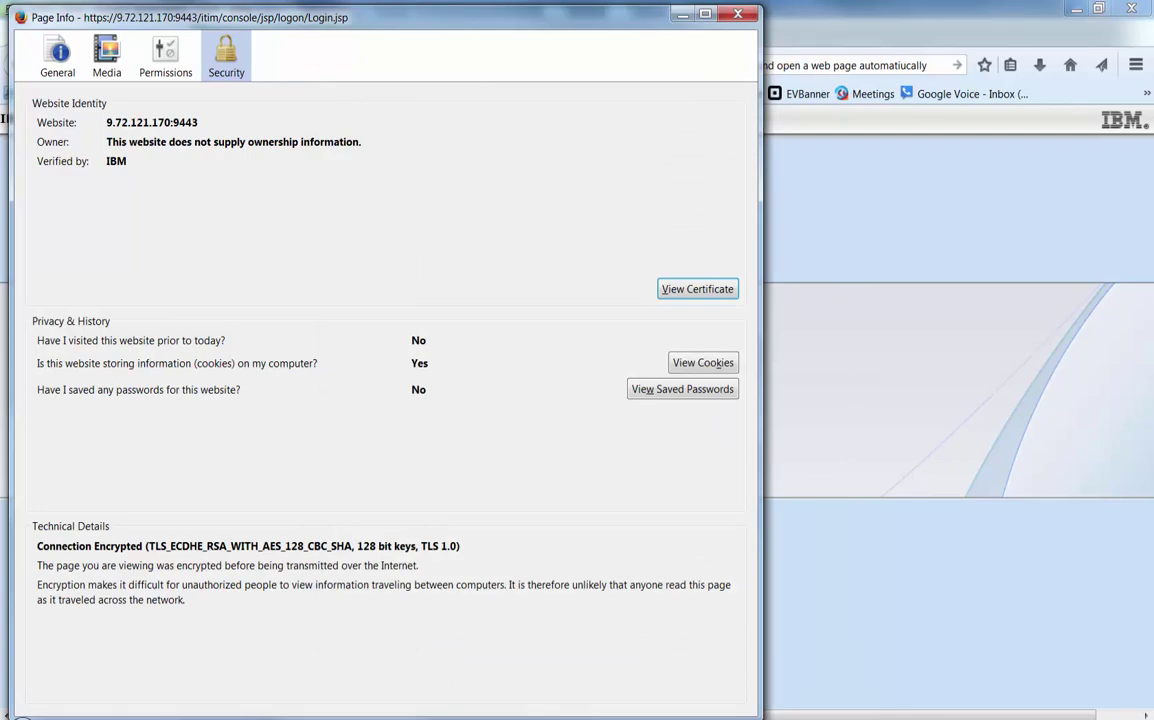
# Supply WIN-HFGLO5OK6RO.der from the DPRA media folder as the installer's CA certificate.
pyautogui.moveTo(438, 716)
pyautogui.click(418, 620)
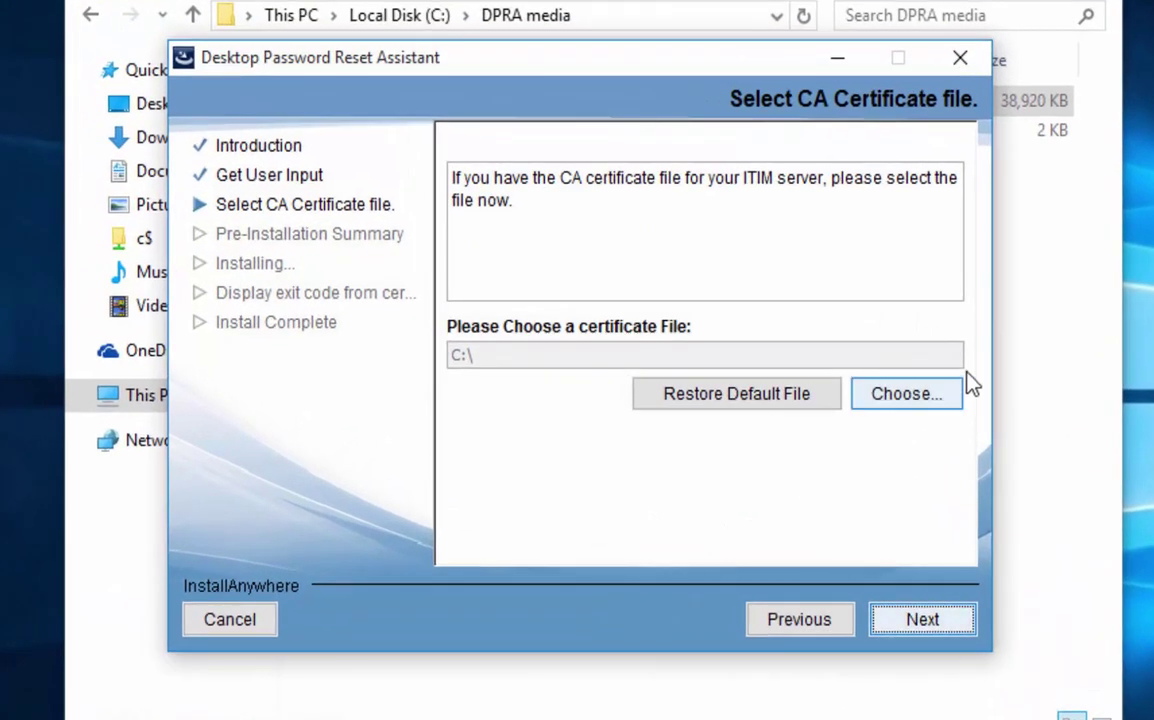
pyautogui.click(932, 402)
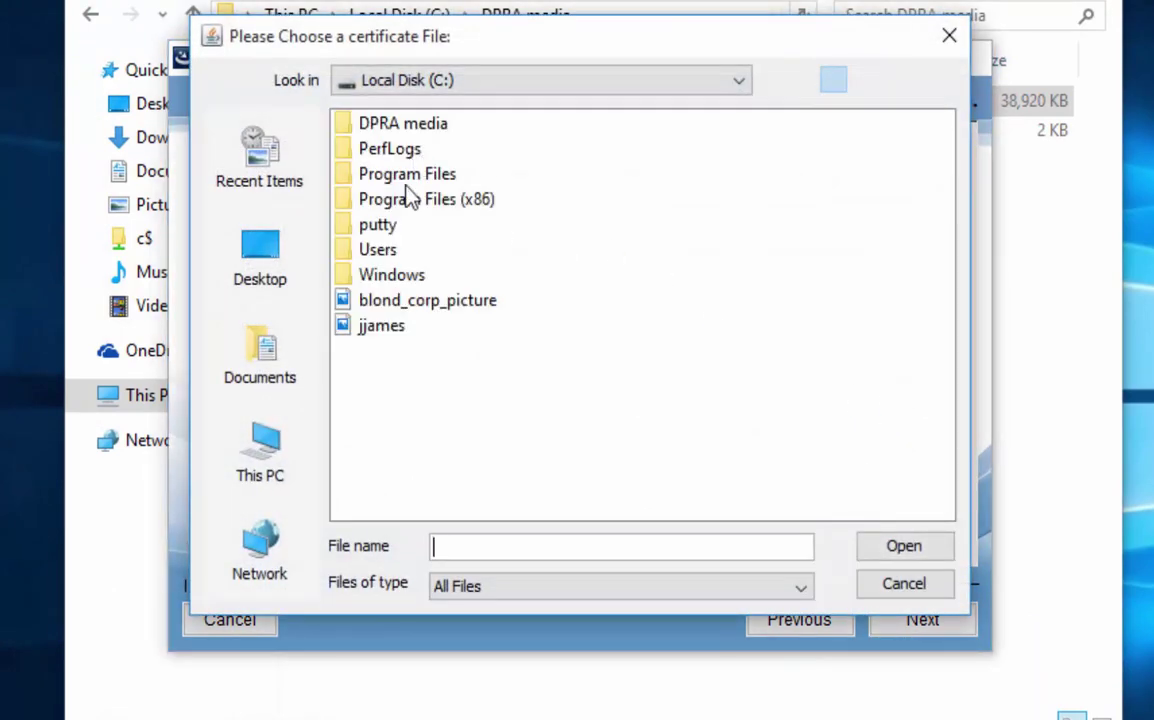
pyautogui.doubleClick(404, 124)
pyautogui.click(404, 147)
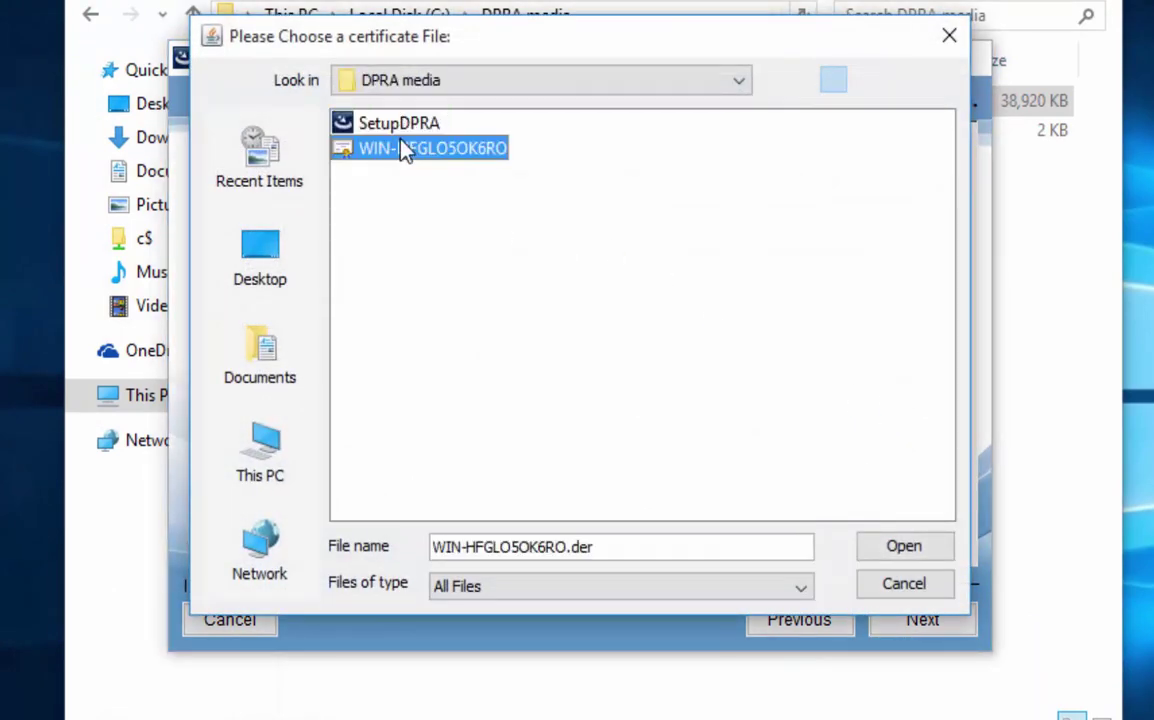
pyautogui.click(905, 548)
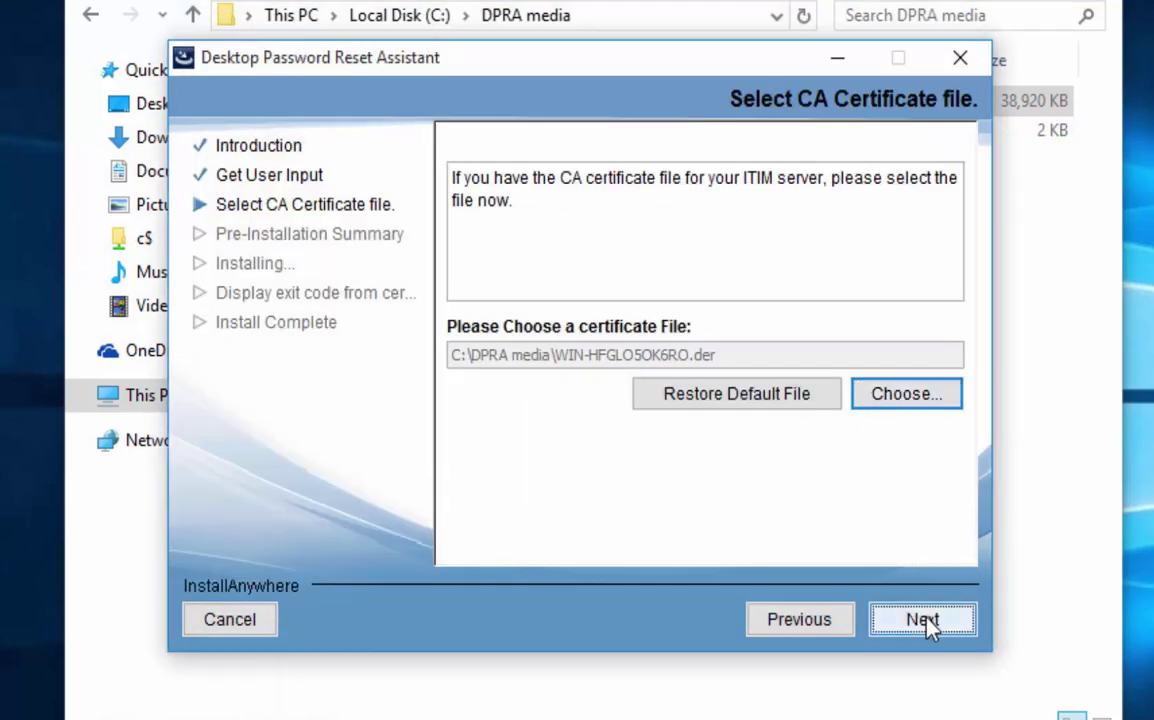
# Install DPRA to C:\Desktop Password Reset Assistant and close the finished installer.
pyautogui.click(929, 621)
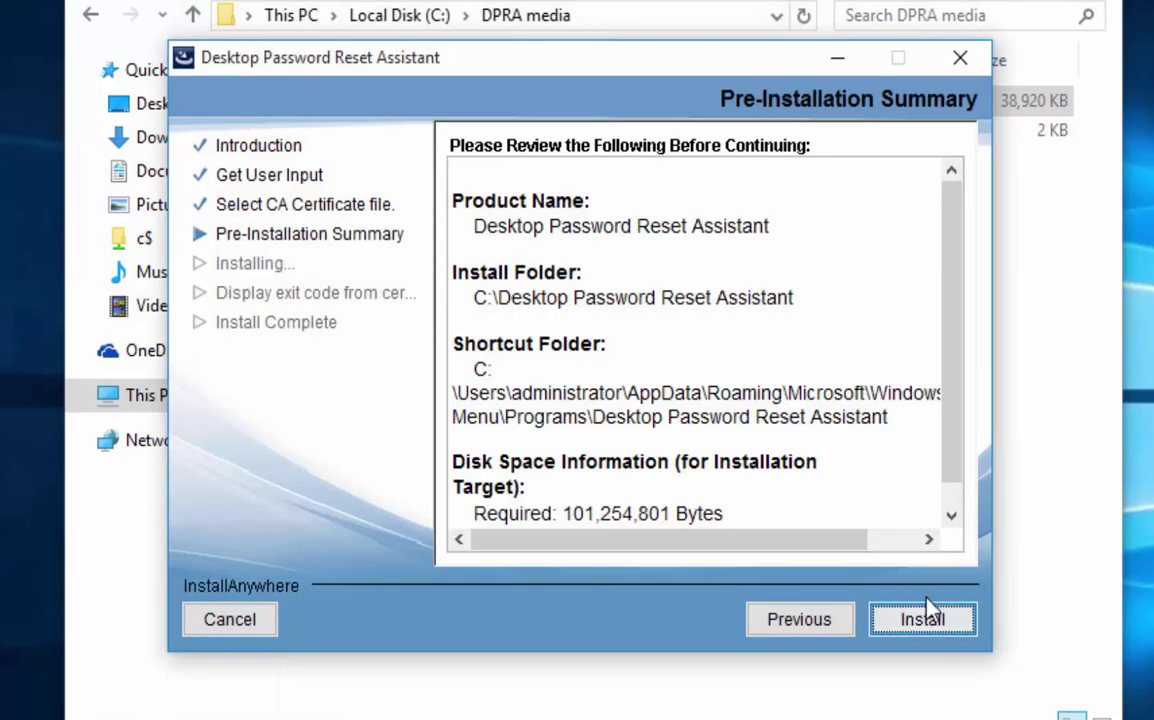
pyautogui.click(940, 621)
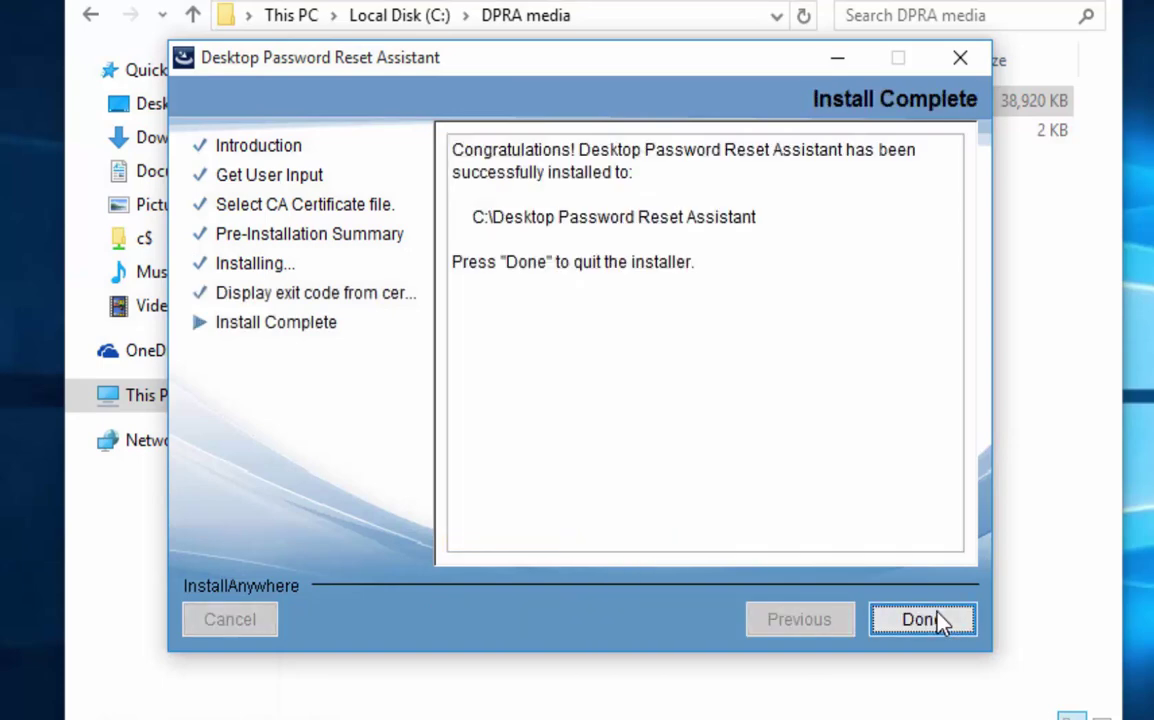
pyautogui.click(940, 620)
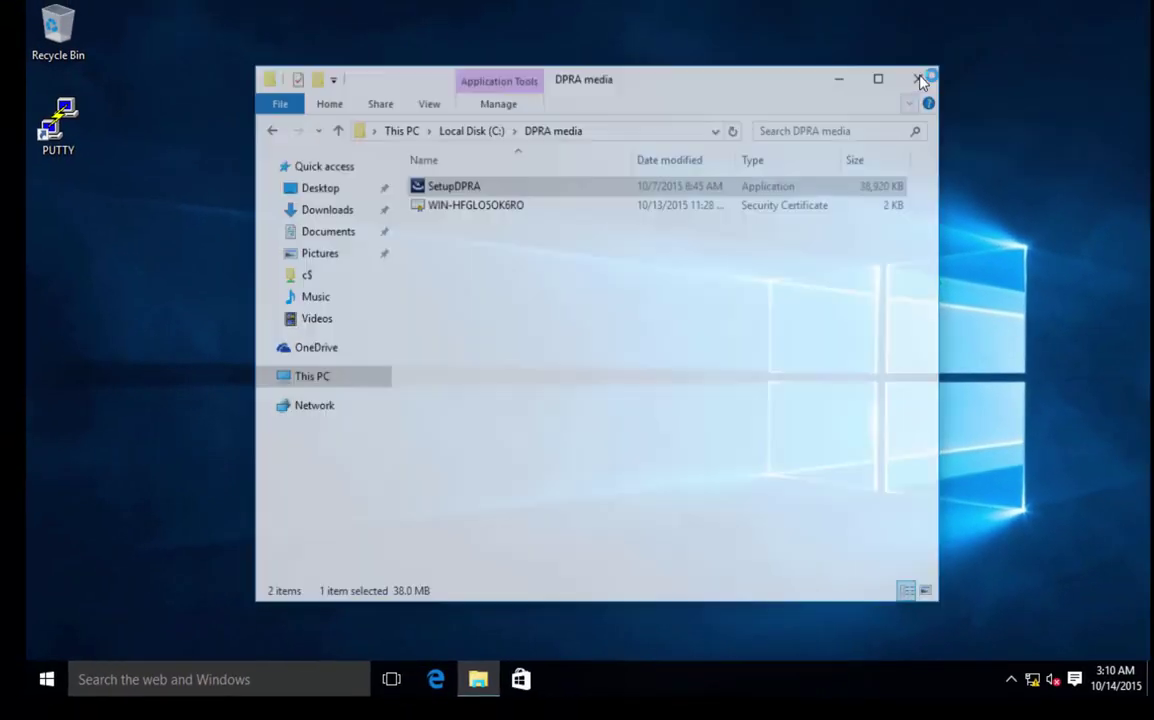
# Close the DPRA media folder and sign out through the Start menu's user account options.
pyautogui.click(916, 80)
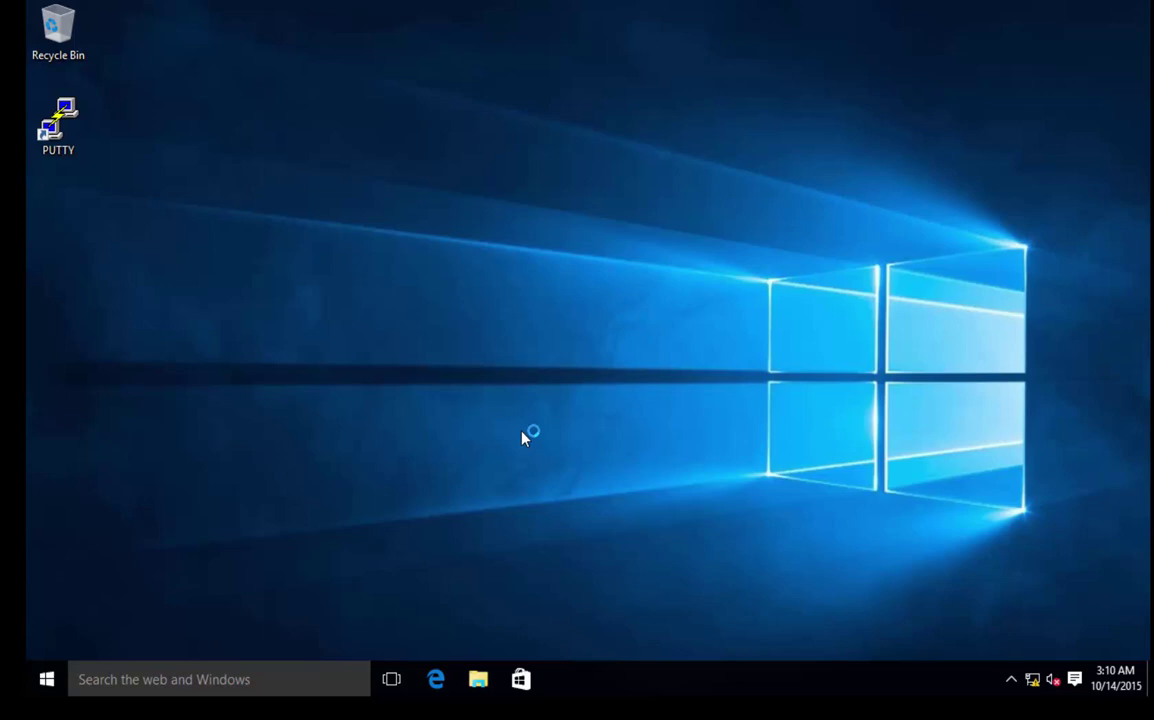
pyautogui.click(47, 680)
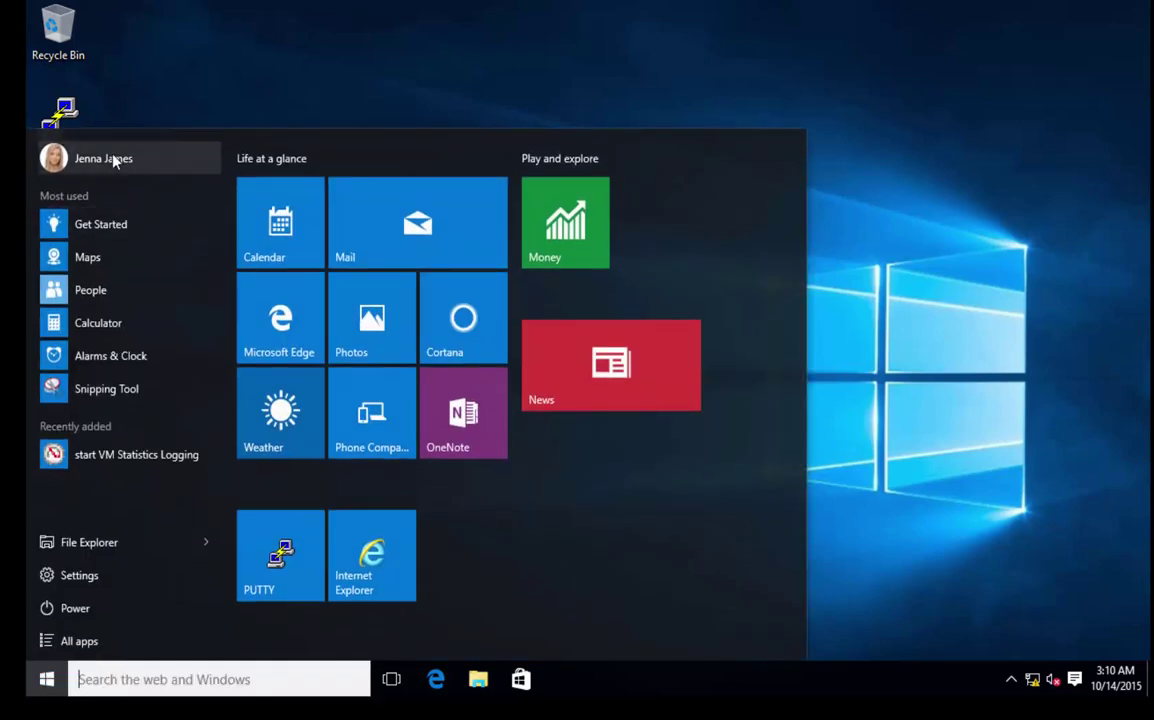
pyautogui.click(112, 158)
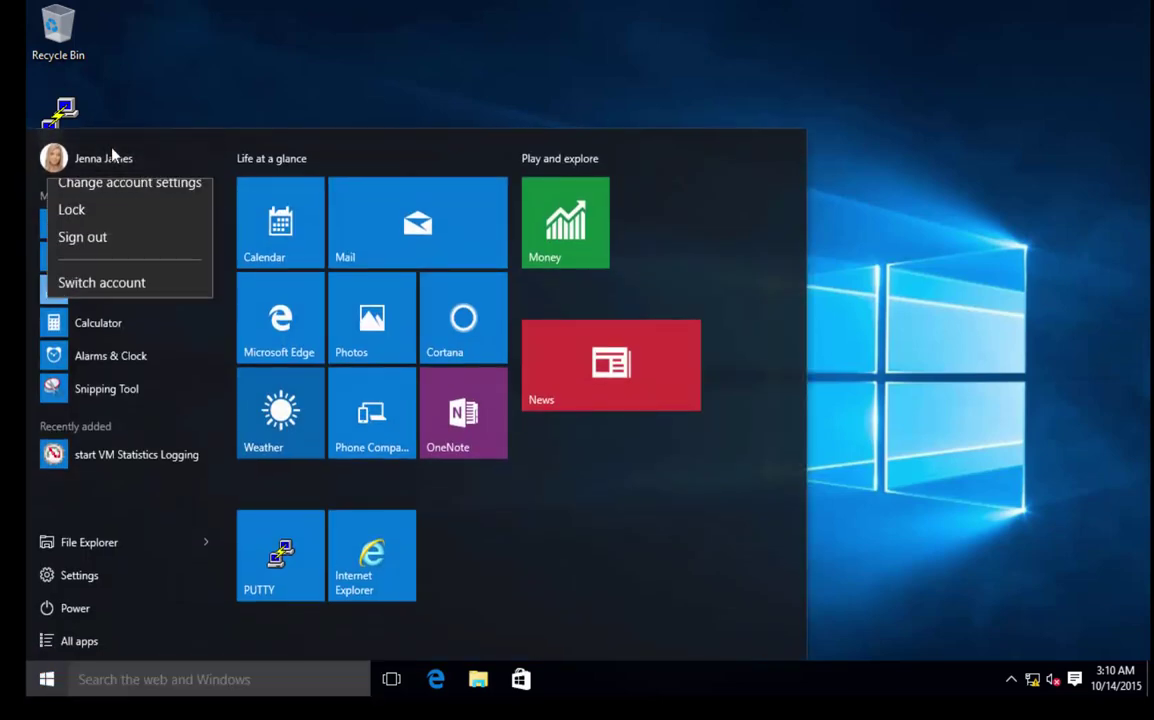
pyautogui.click(78, 249)
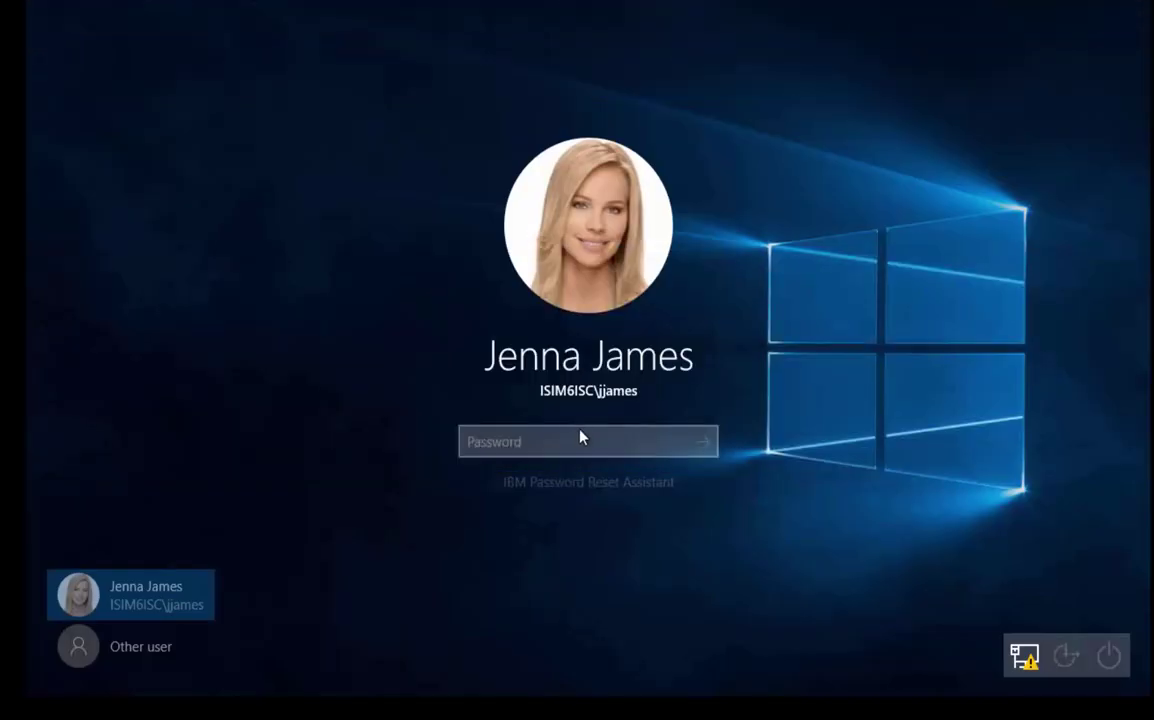
# Launch the Password Reset Assistant, enter the user's ISIM user ID and answer the challenge question.
pyautogui.click(597, 484)
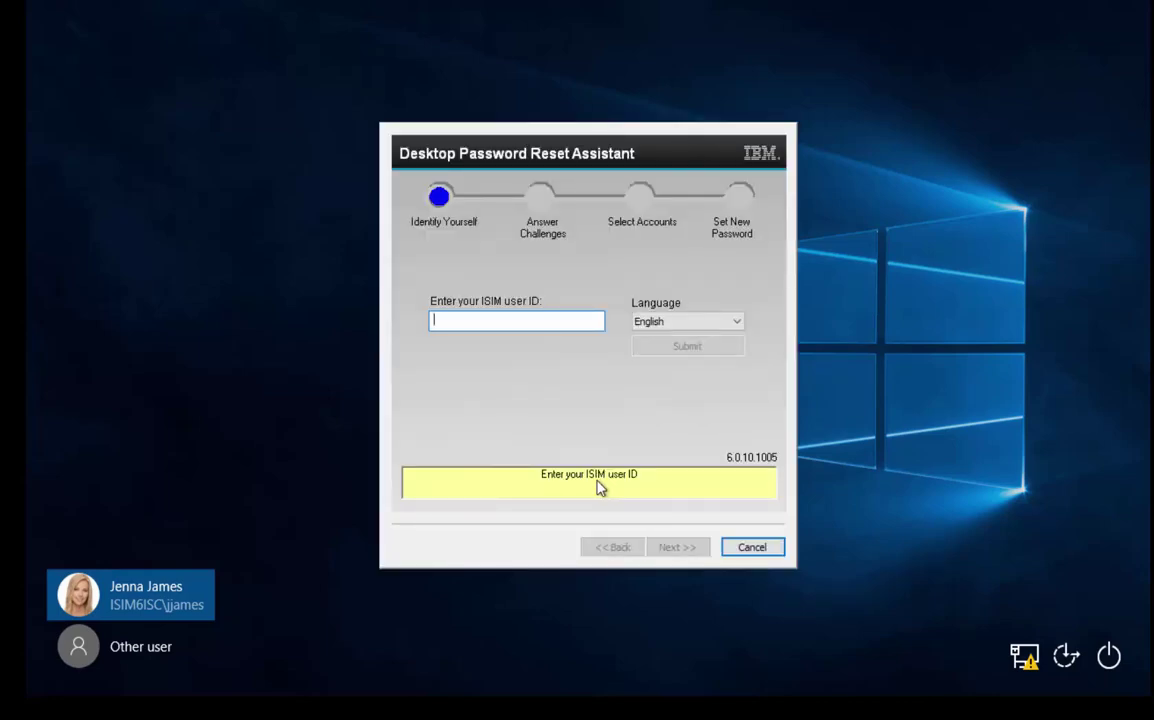
pyautogui.press('Tab')
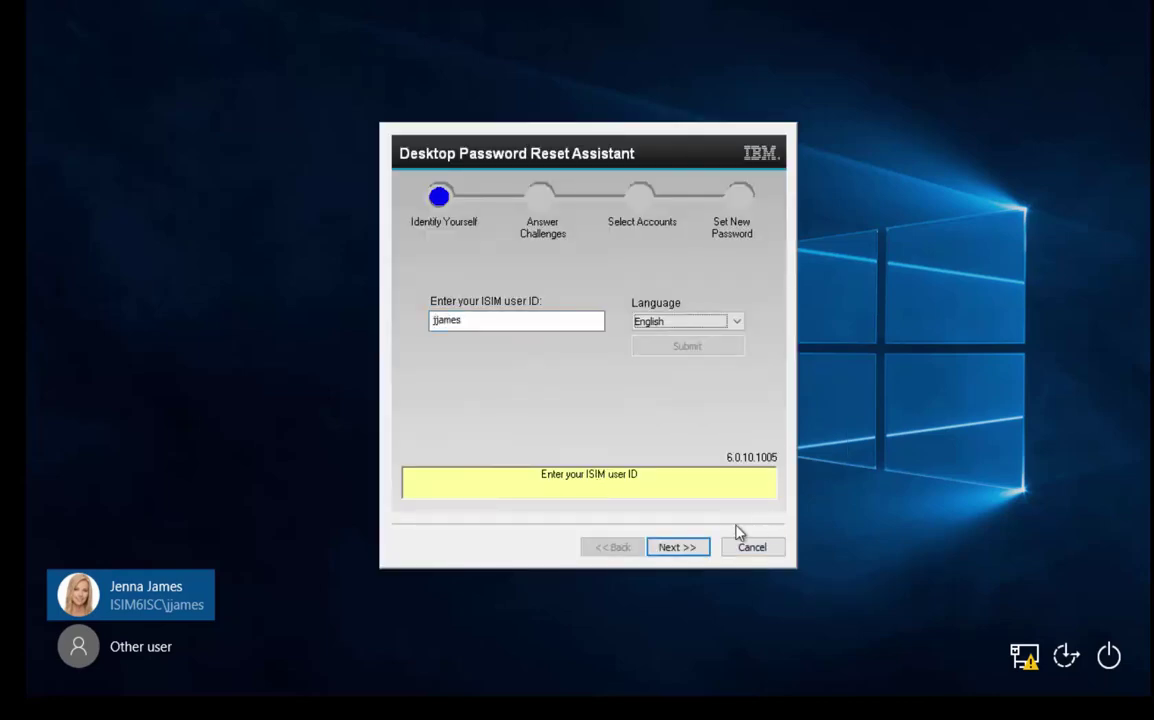
pyautogui.click(675, 548)
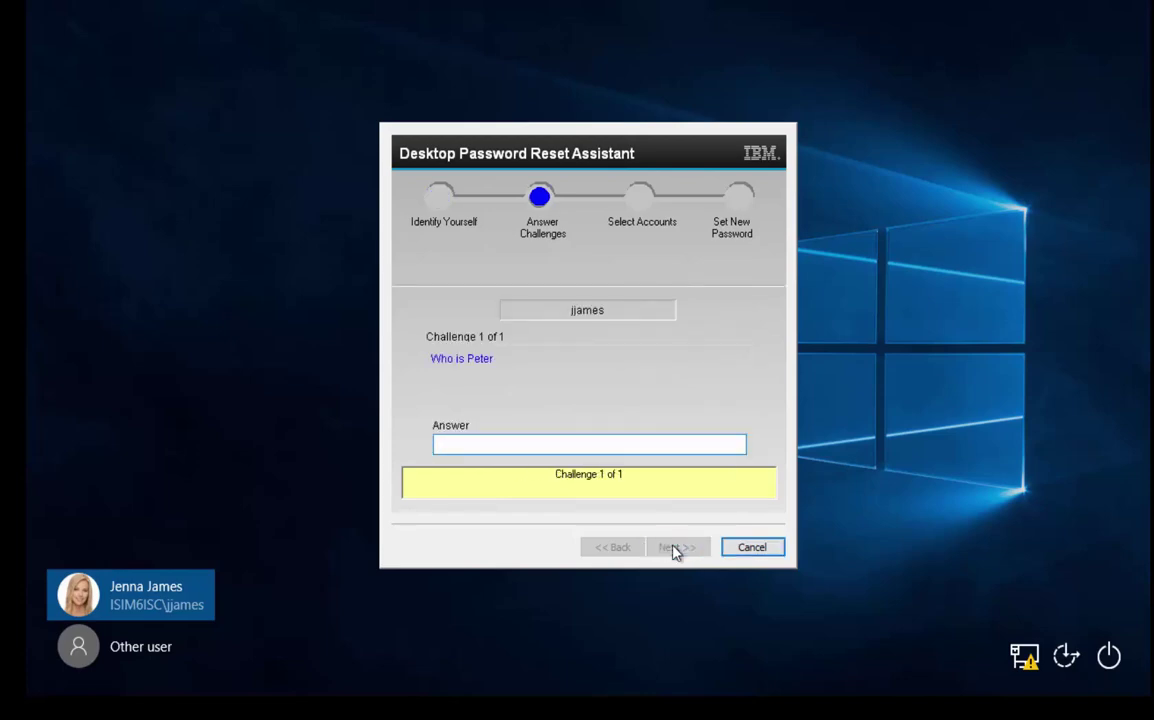
pyautogui.write('*****')
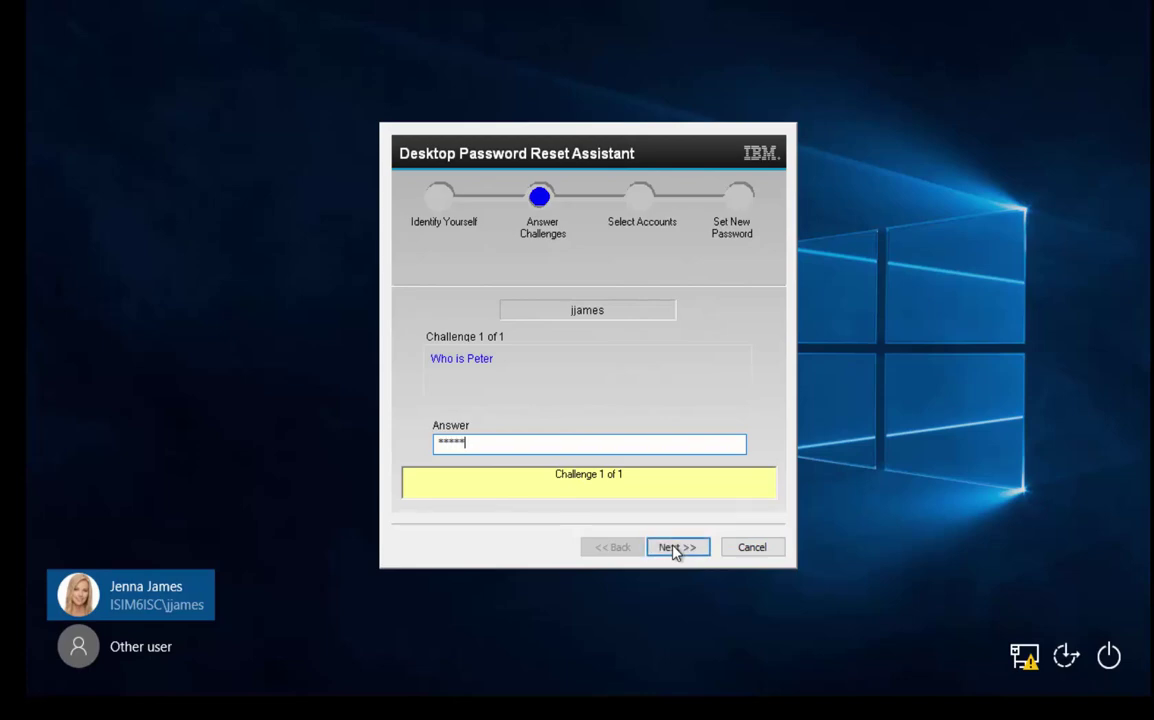
pyautogui.click(678, 556)
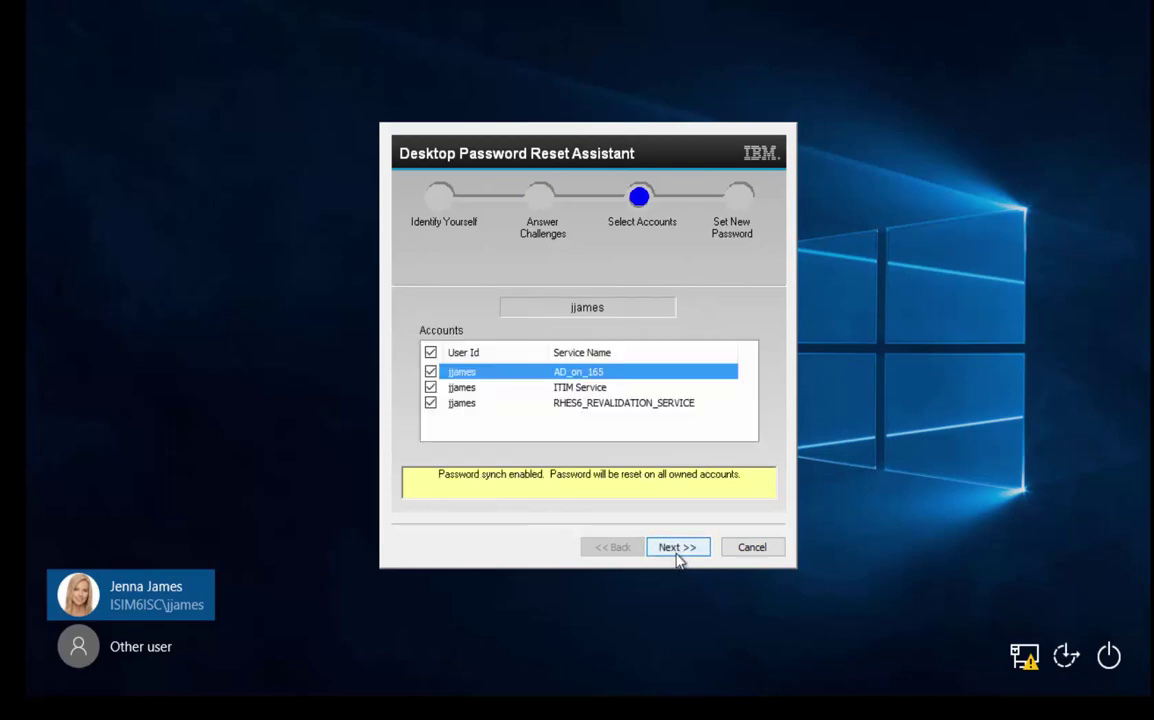
pyautogui.click(680, 553)
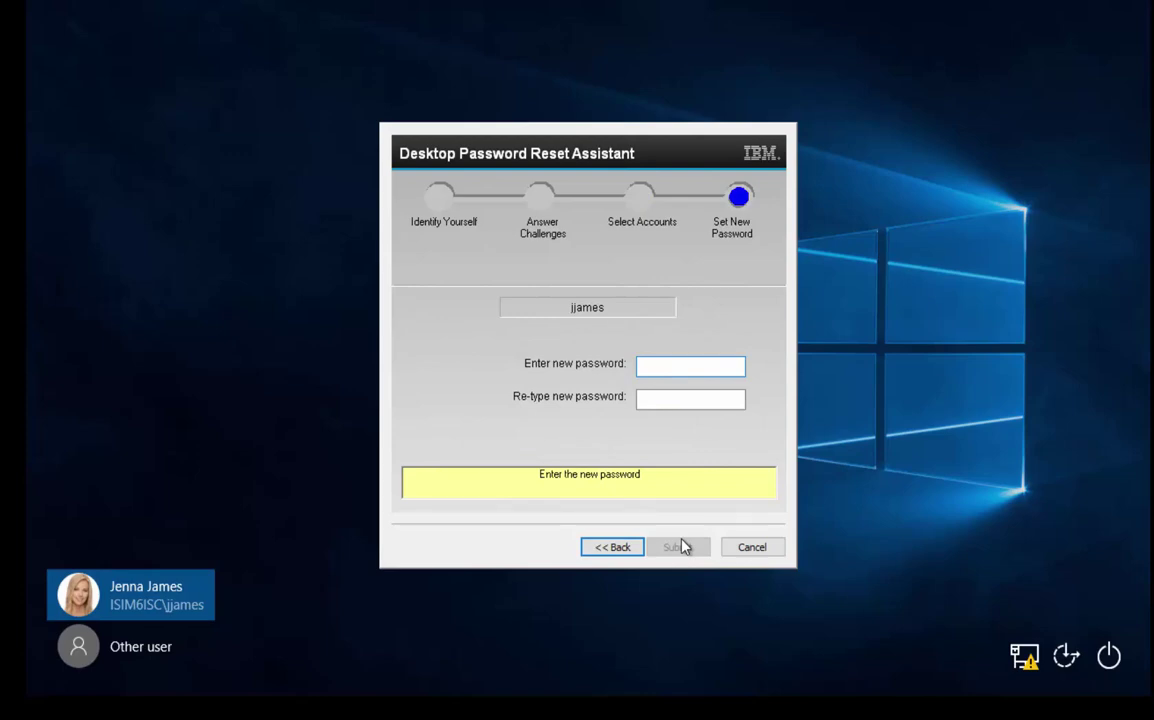
# Enter and confirm the new password, submit it to ISIM, and acknowledge the success message.
pyautogui.write('********')
pyautogui.press('Tab')
pyautogui.write('********')
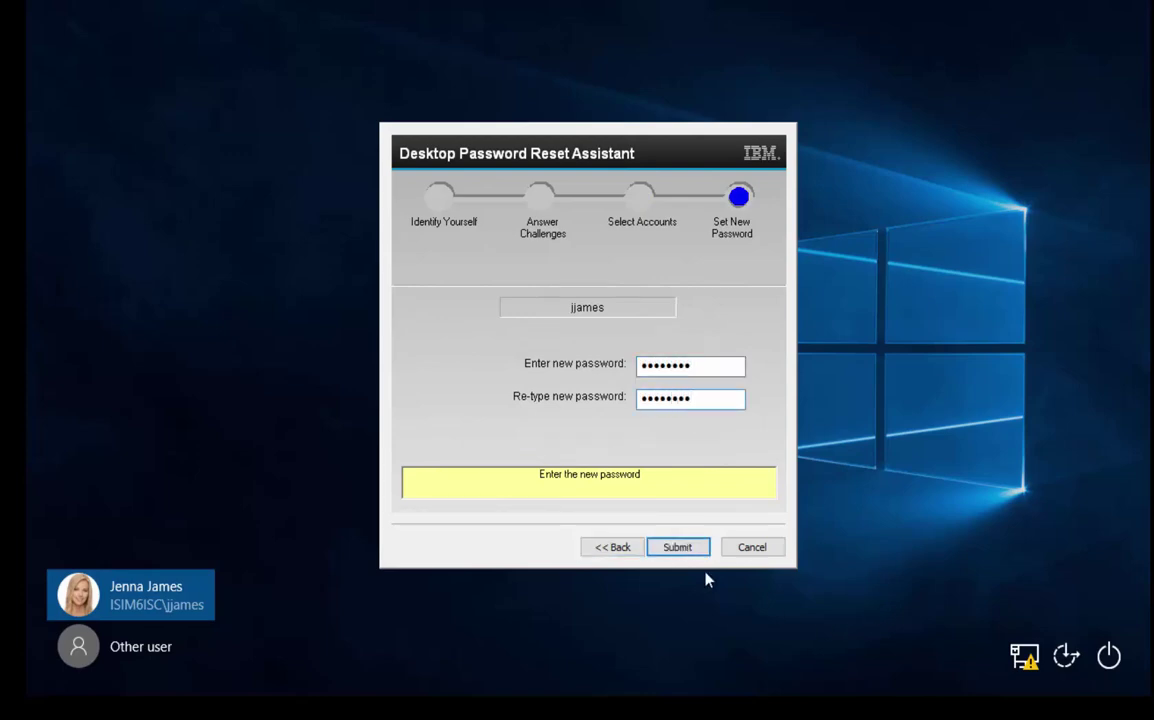
pyautogui.click(678, 548)
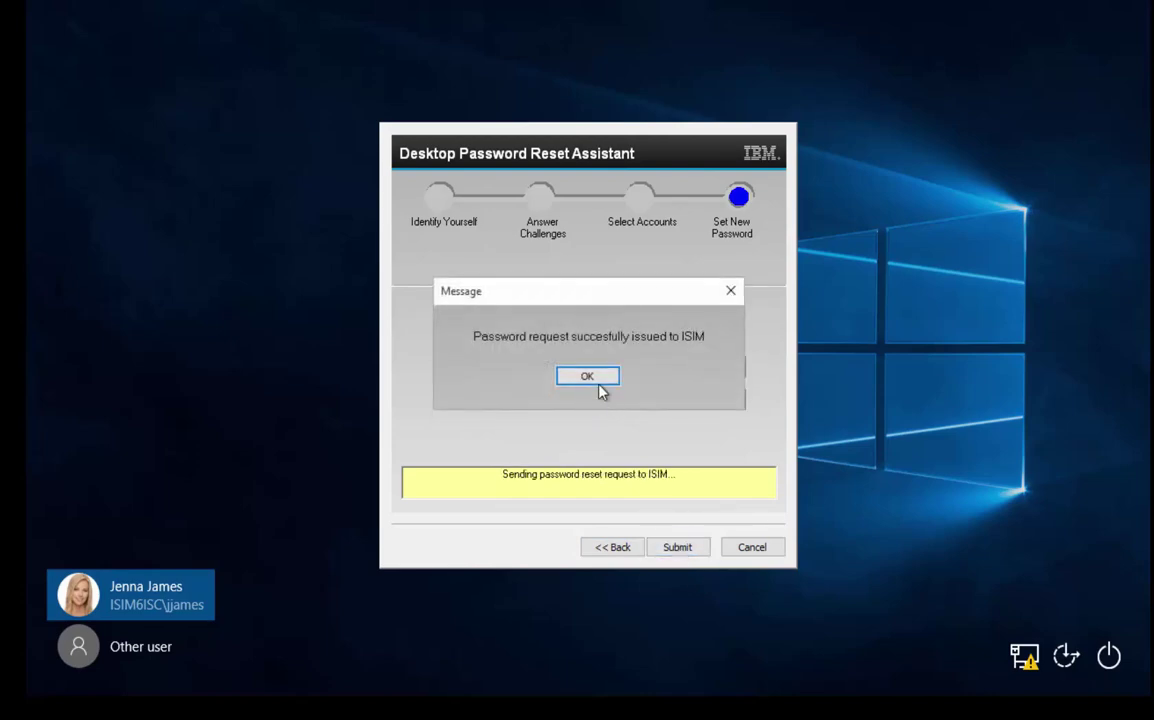
pyautogui.click(597, 379)
# Sign in to Windows with the newly reset password.
pyautogui.click(541, 441)
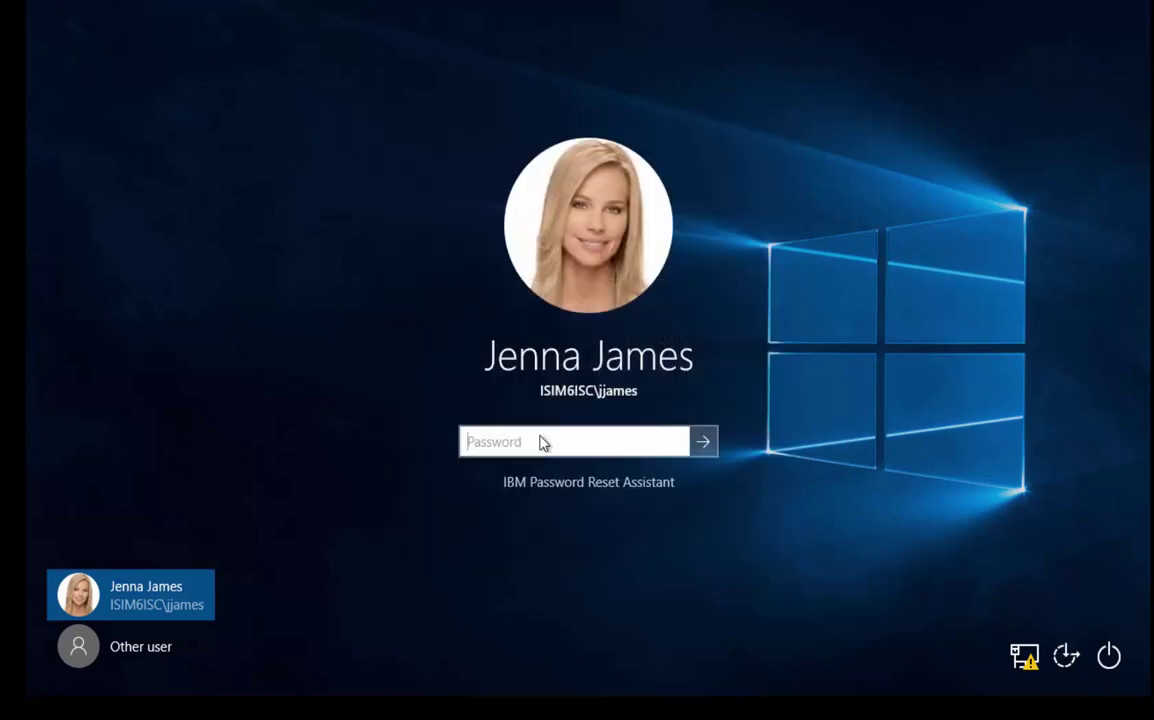
pyautogui.write('********')
pyautogui.press('Return')
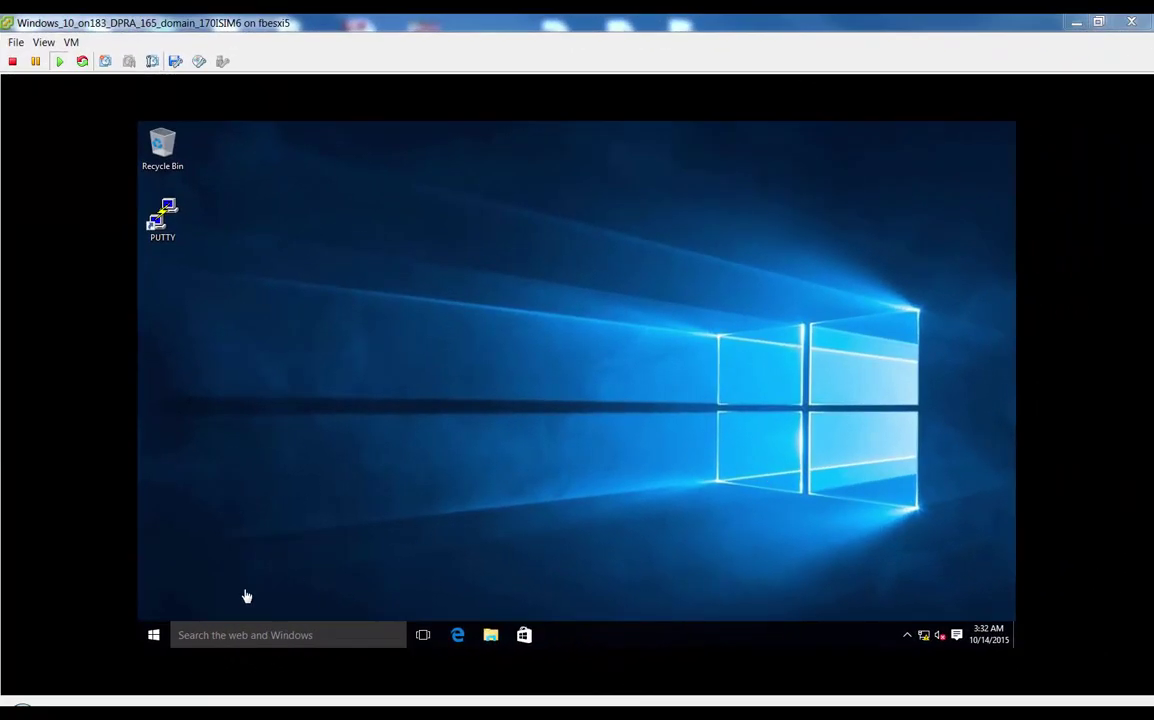
# Search Start for regedit and run it as administrator, entering admin credentials at the UAC prompt.
pyautogui.click(152, 634)
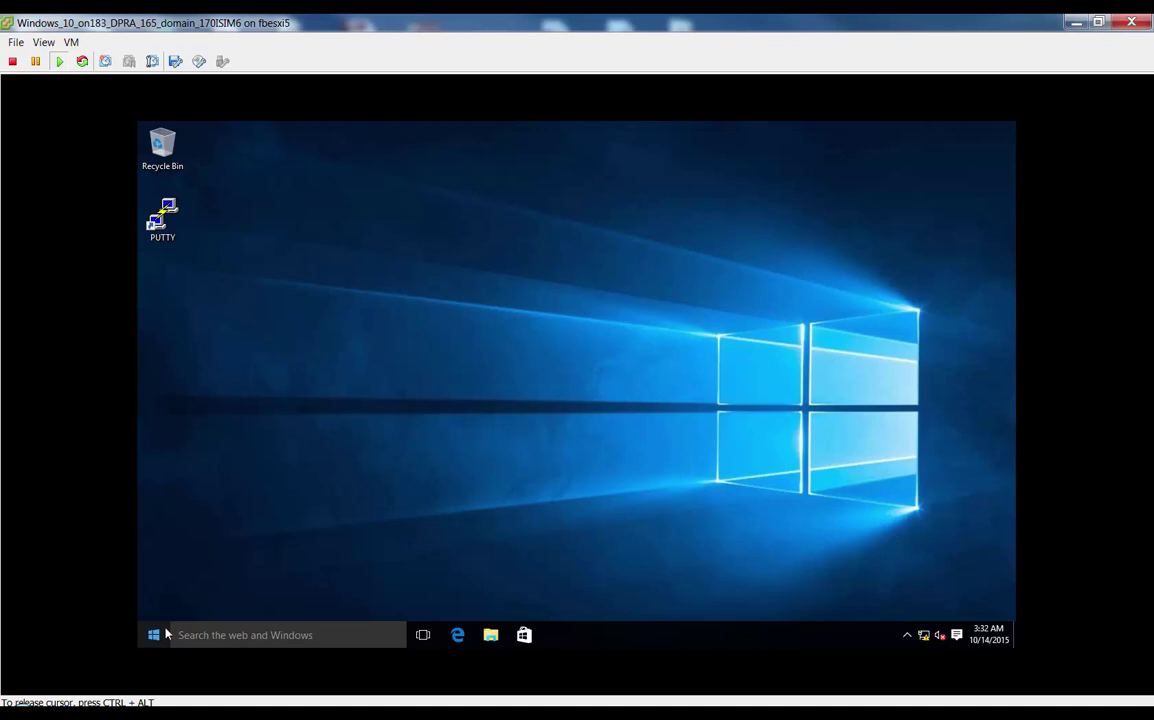
pyautogui.click(154, 634)
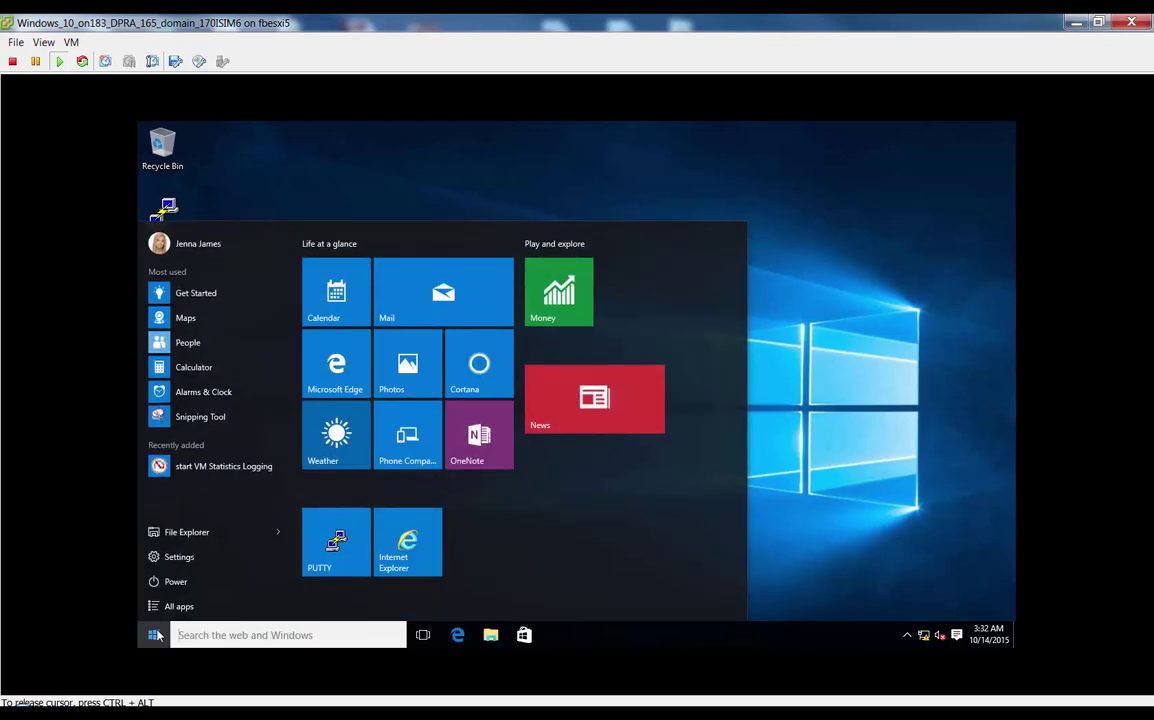
pyautogui.write('regecdity')
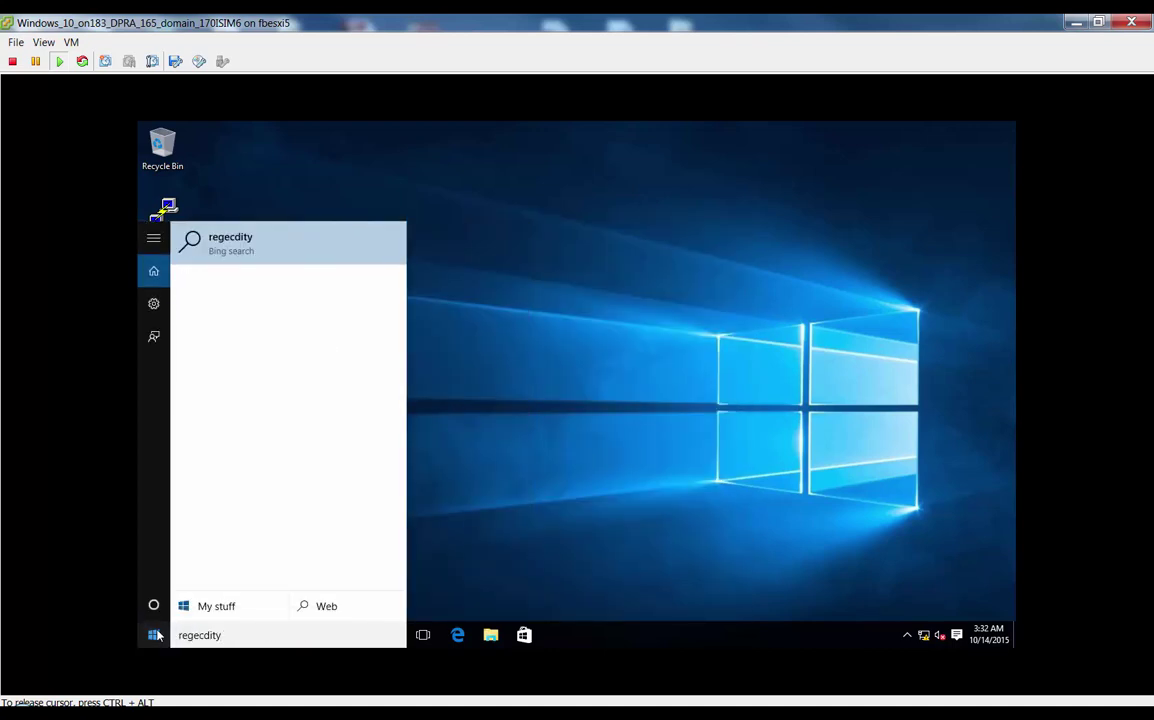
pyautogui.press('BackSpace')
pyautogui.press('BackSpace')
pyautogui.press('BackSpace')
pyautogui.press('BackSpace')
pyautogui.press('BackSpace')
pyautogui.press('BackSpace')
pyautogui.press('BackSpace')
pyautogui.press('BackSpace')
pyautogui.press('BackSpace')
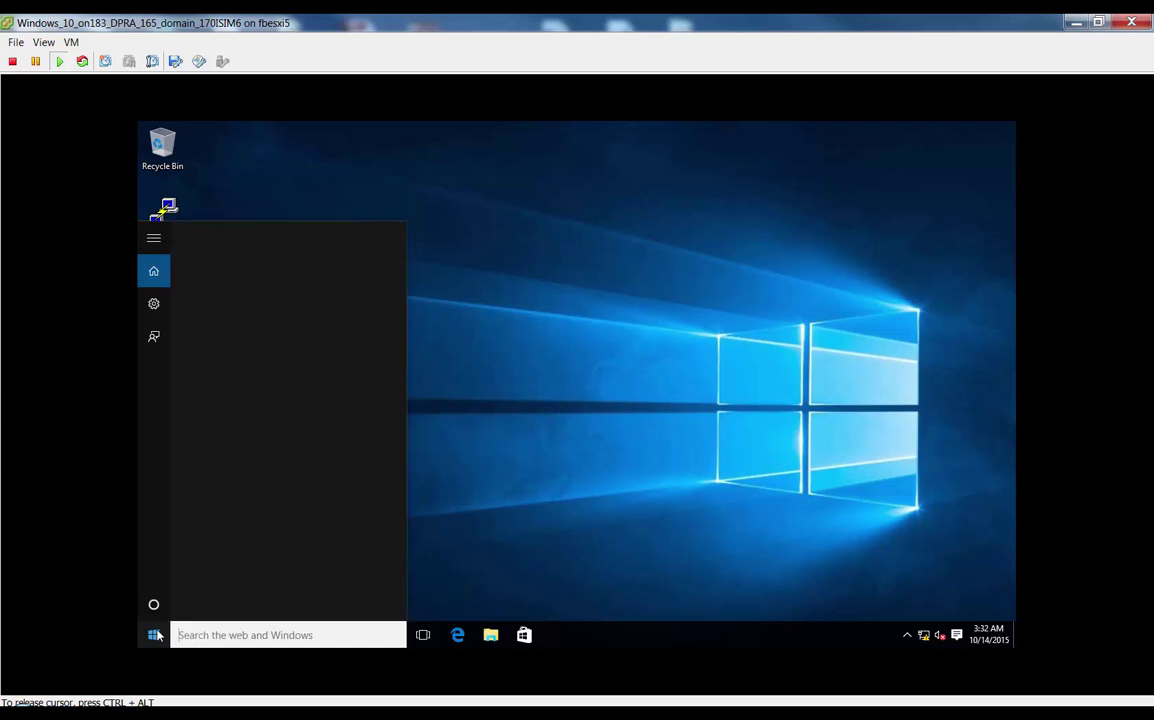
pyautogui.write('regedit')
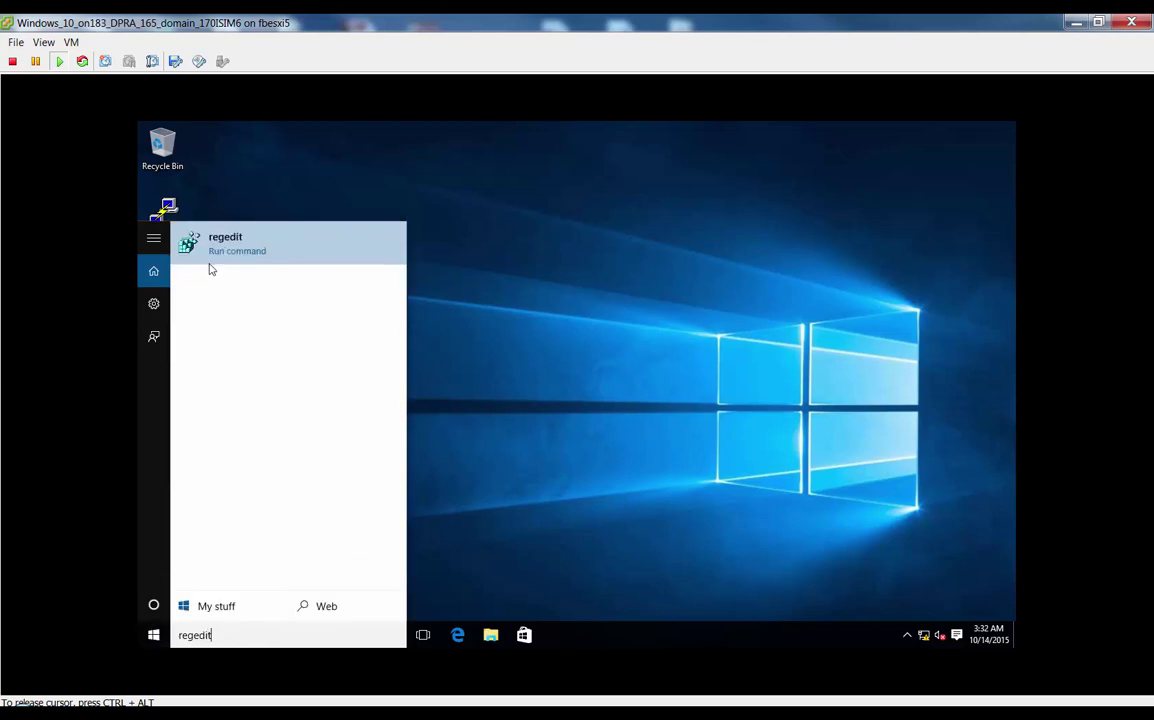
pyautogui.rightClick(214, 248)
pyautogui.click(242, 270)
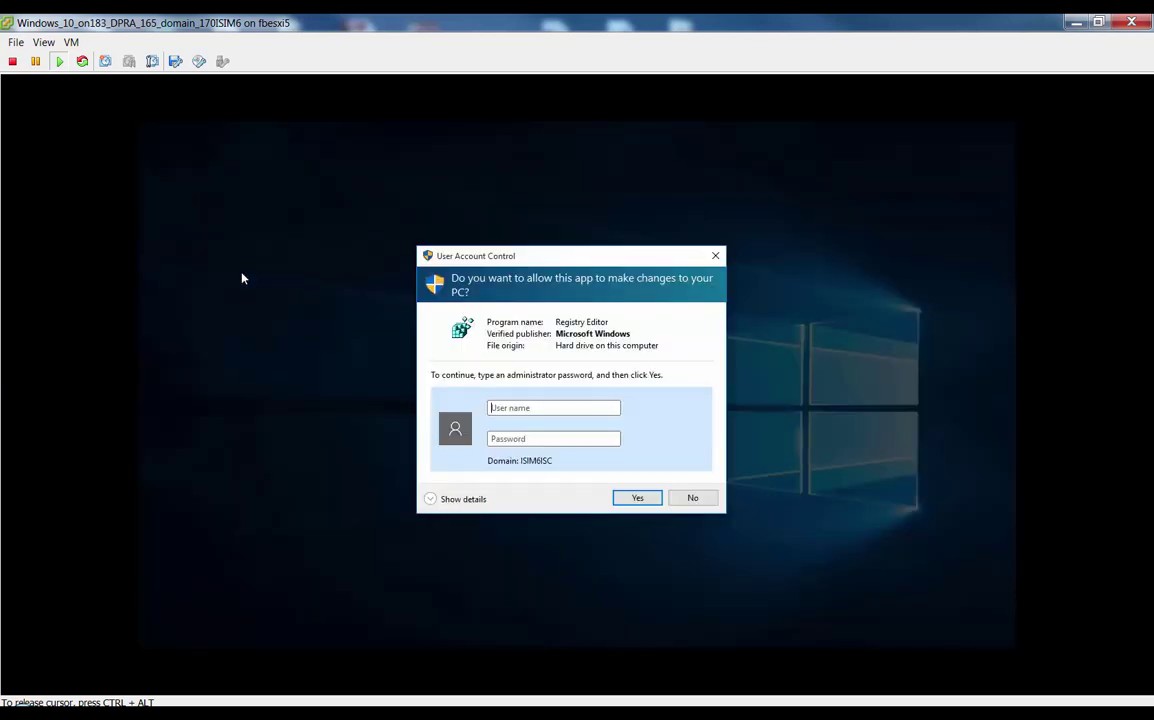
pyautogui.write('ad***')
pyautogui.press('BackSpace')
pyautogui.press('BackSpace')
pyautogui.press('BackSpace')
pyautogui.press('BackSpace')
pyautogui.write('**')
pyautogui.press('Return')
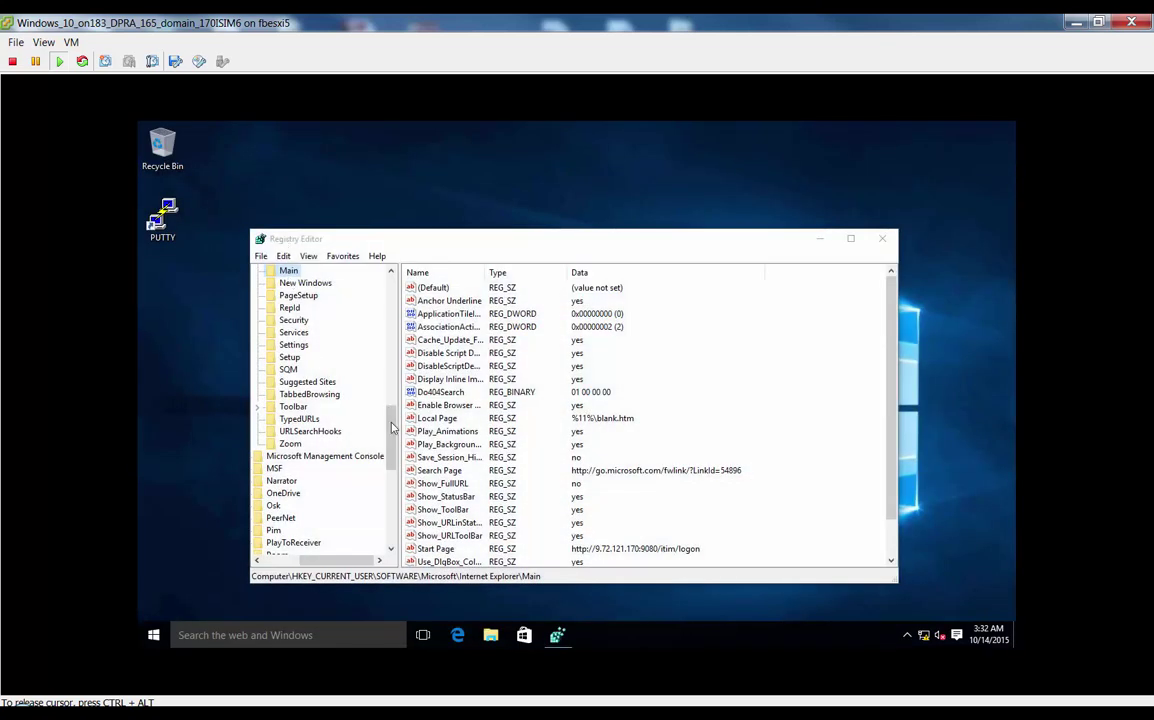
# Maximize Registry Editor, expand HKLM > SOFTWARE > IBM > ITIM > ChallengeResponse, and widen the Name column.
pyautogui.moveTo(391, 430); pyautogui.dragTo(397, 268)
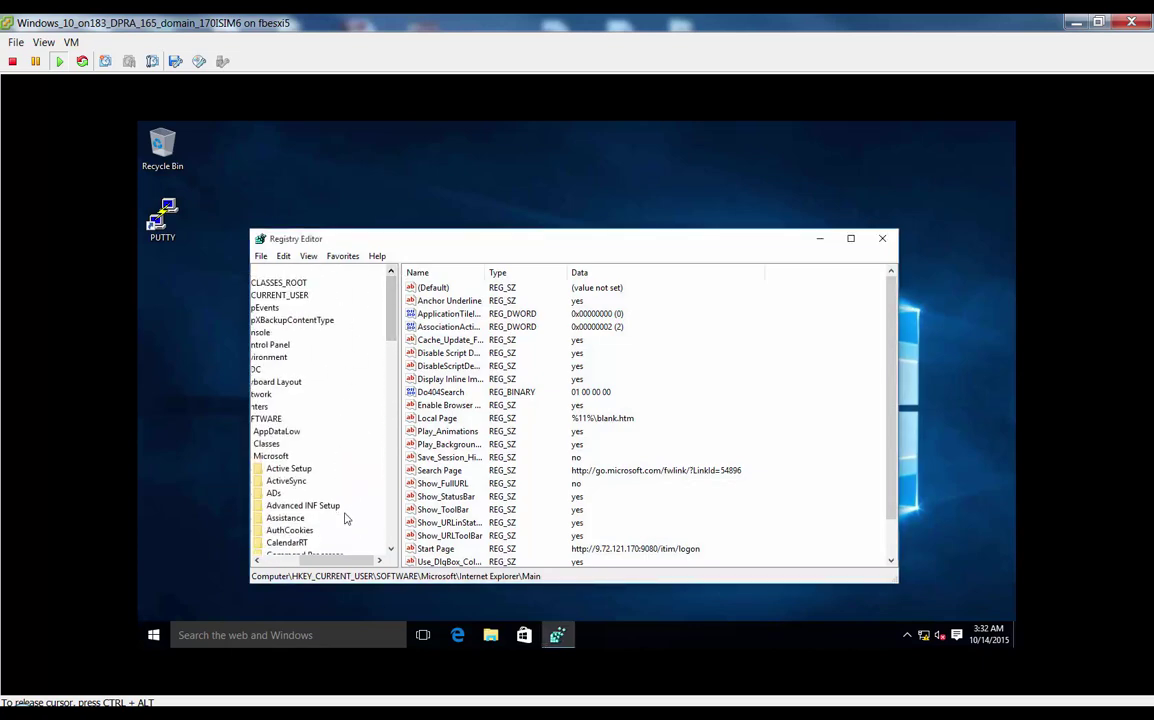
pyautogui.click(851, 238)
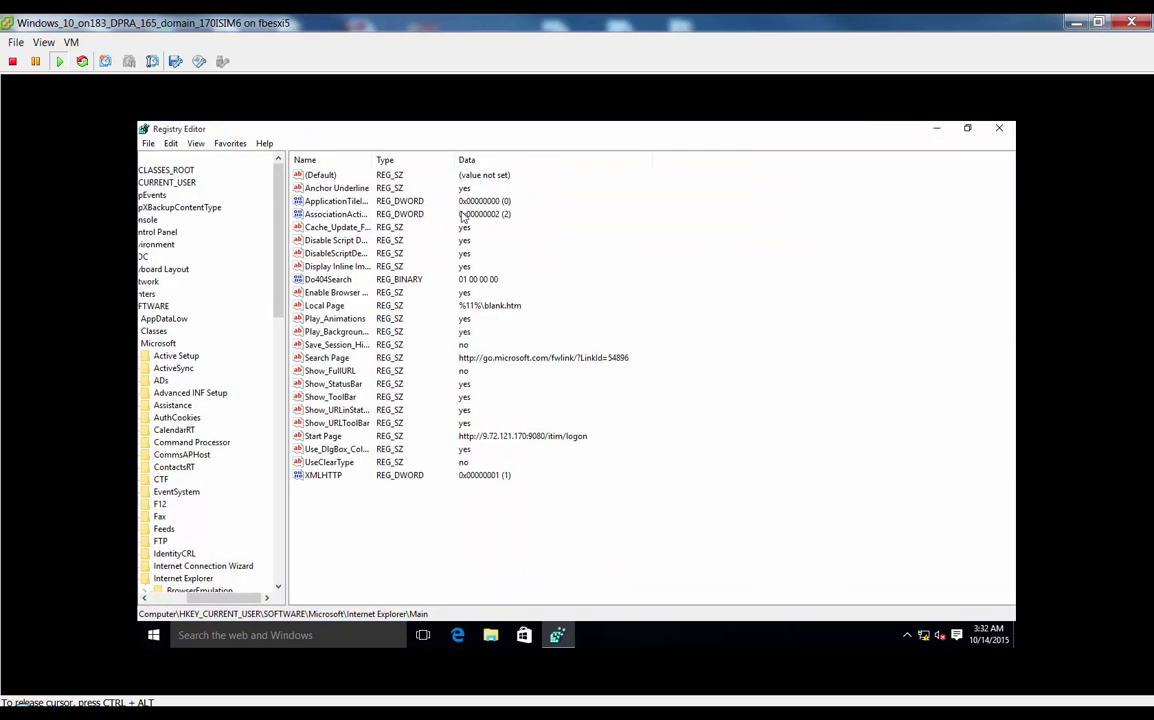
pyautogui.hscroll(-2, 205, 520)
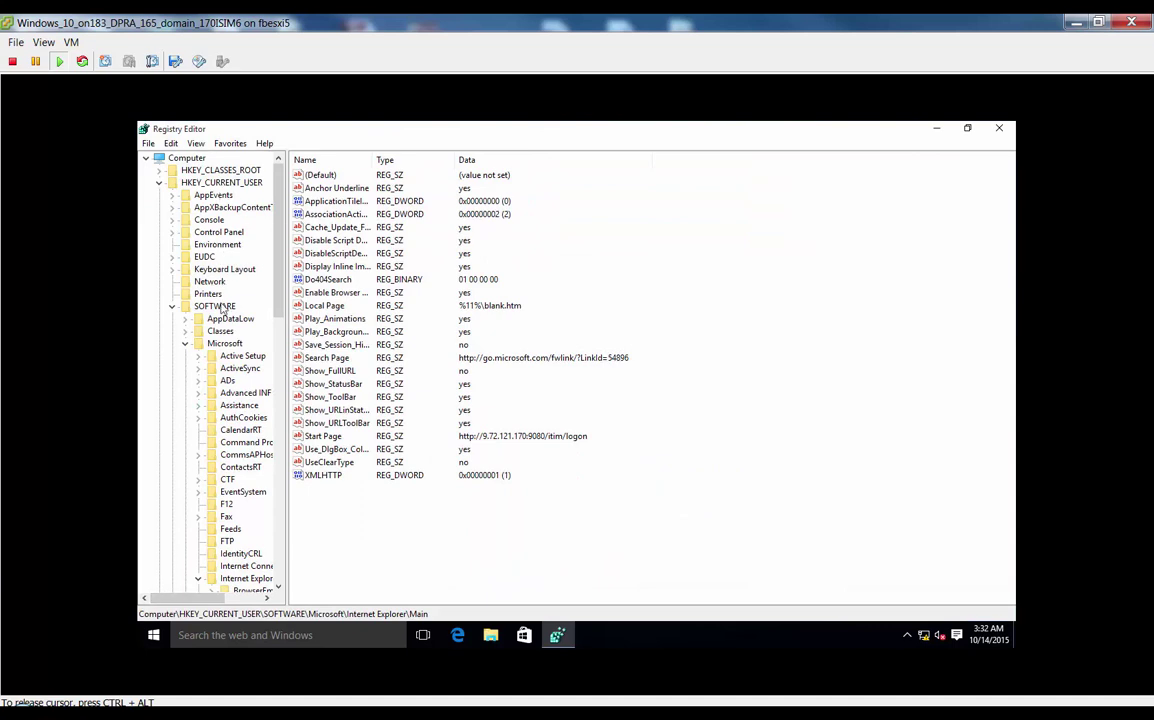
pyautogui.click(160, 184)
pyautogui.click(159, 195)
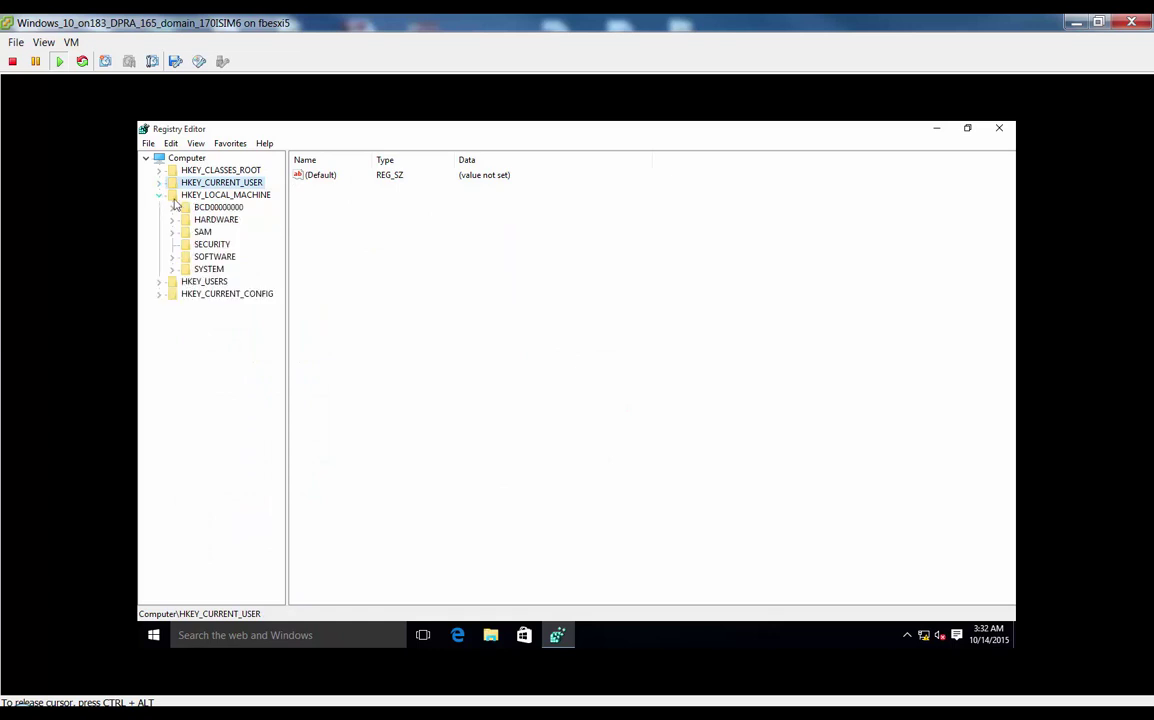
pyautogui.click(172, 257)
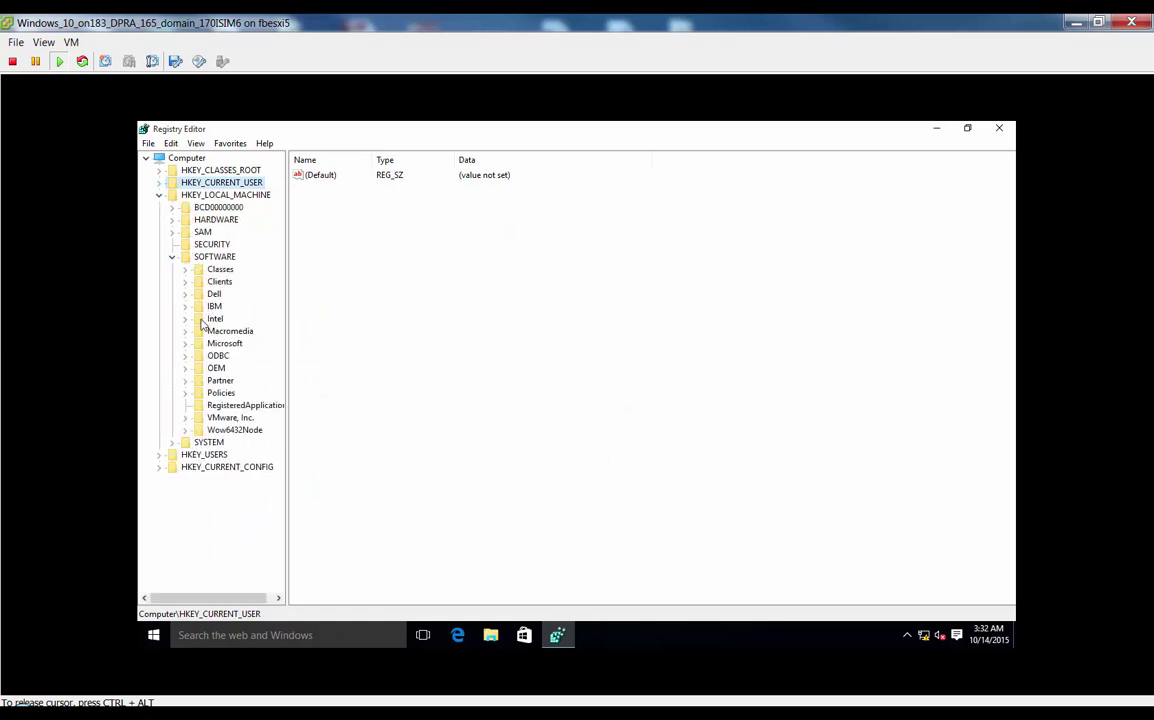
pyautogui.click(185, 306)
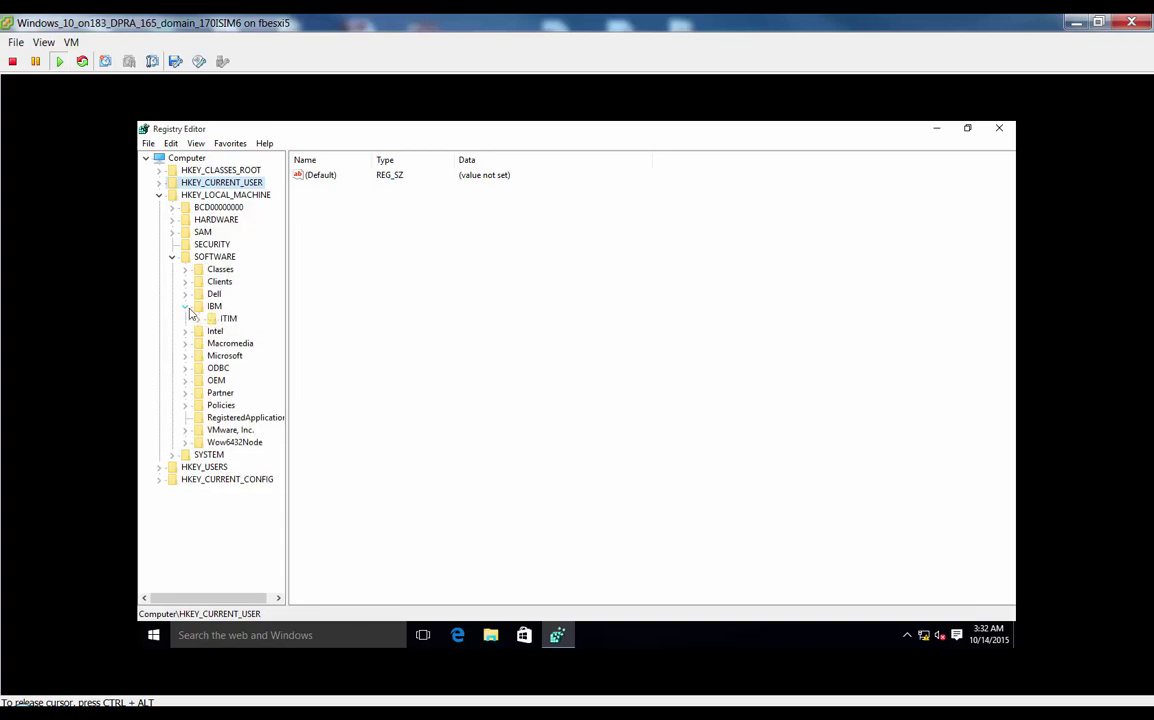
pyautogui.click(198, 318)
pyautogui.click(230, 330)
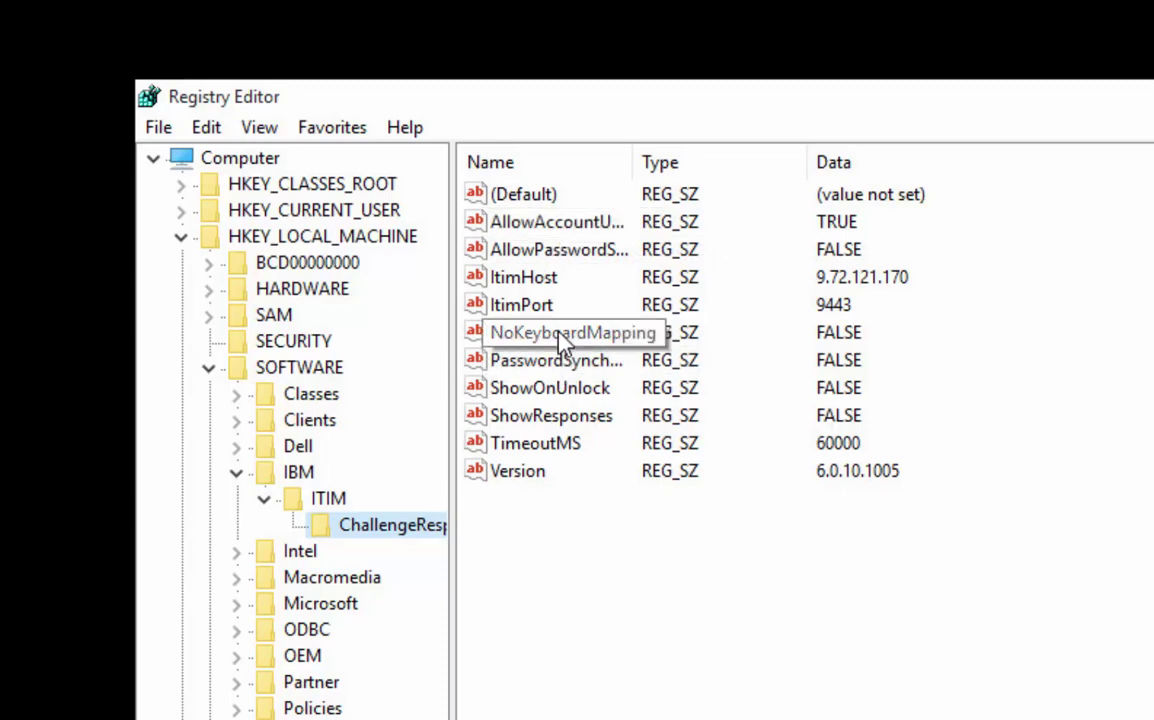
pyautogui.moveTo(630, 157); pyautogui.dragTo(813, 168)
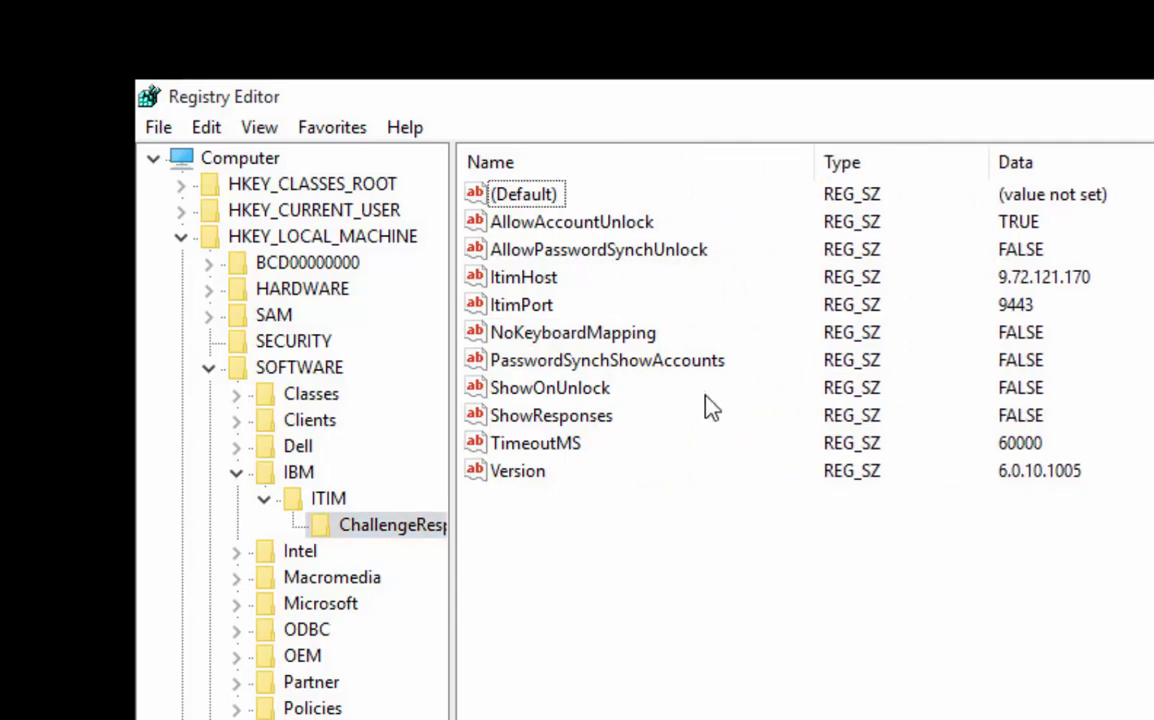
pyautogui.click(586, 366)
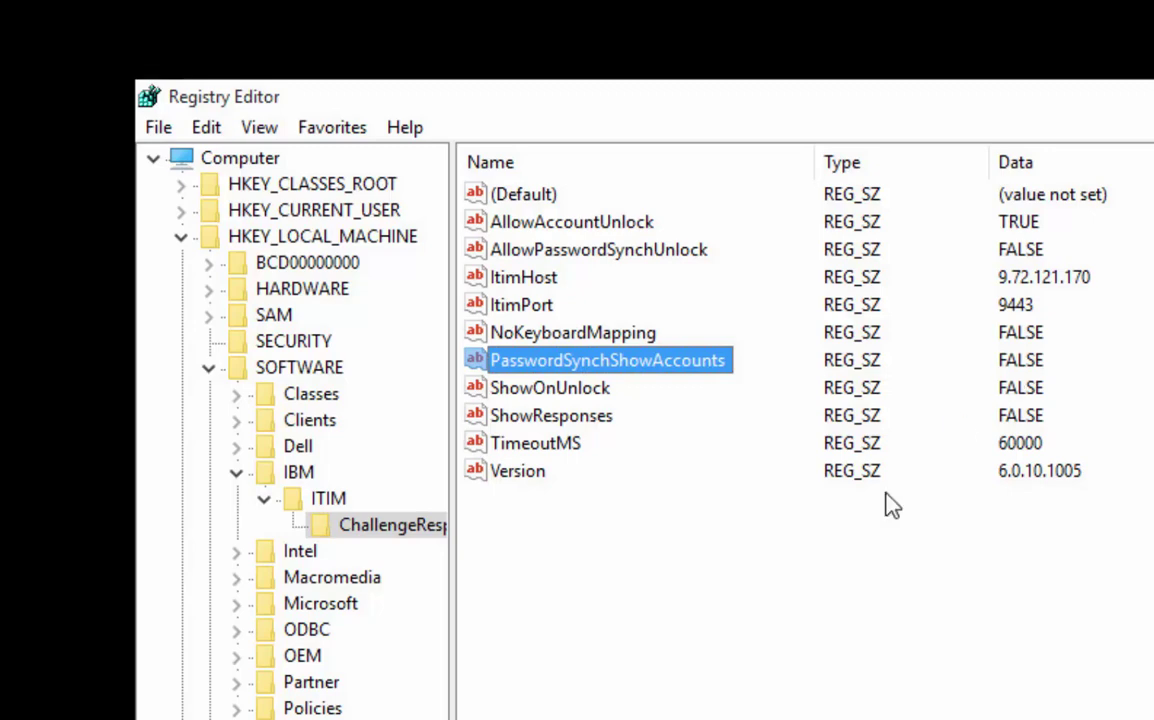
# Sign out of Windows from the Start menu's account options.
pyautogui.press('super')
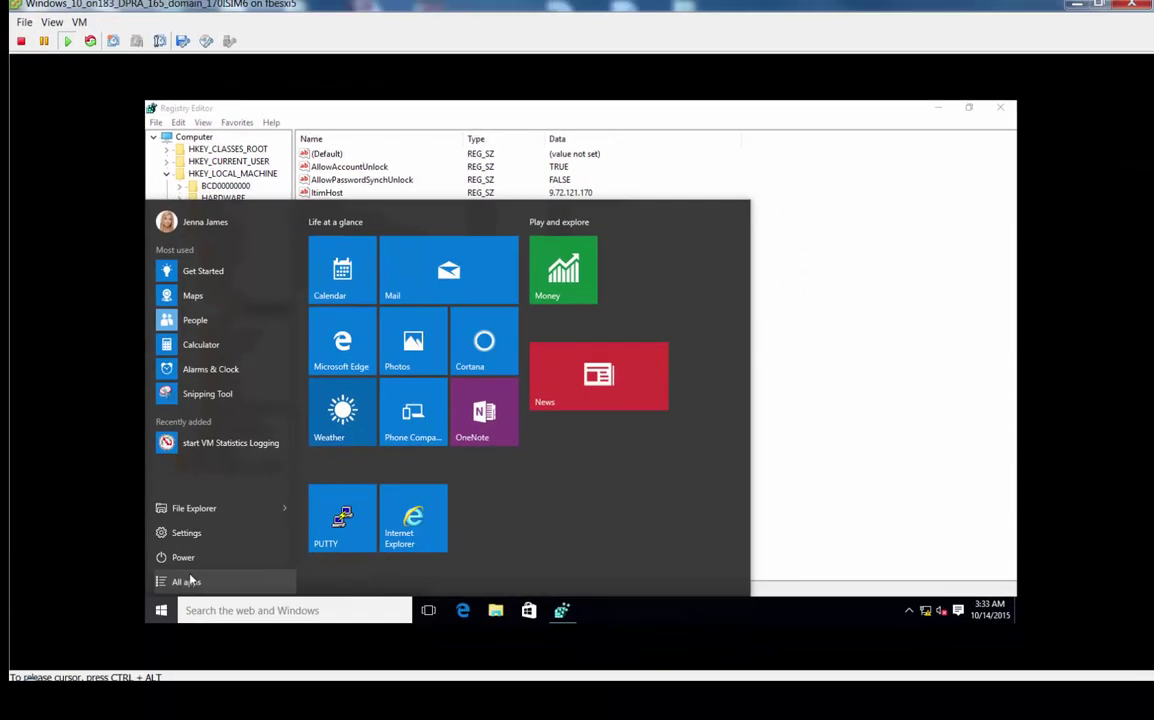
pyautogui.click(195, 222)
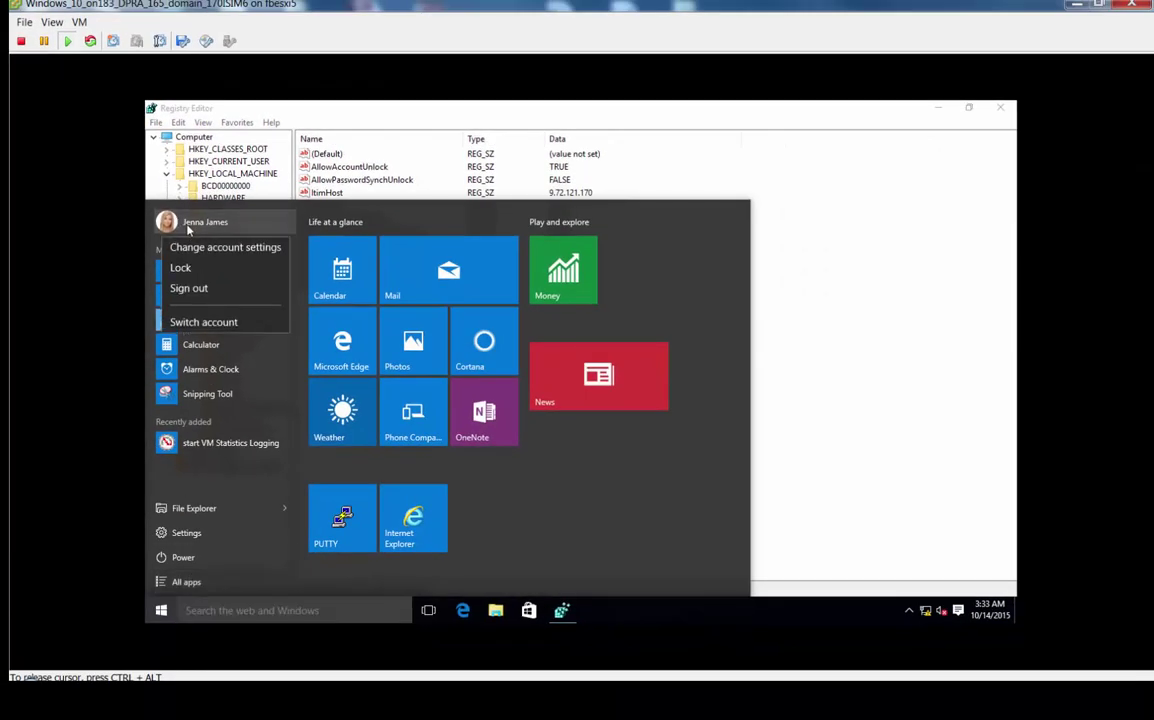
pyautogui.click(193, 290)
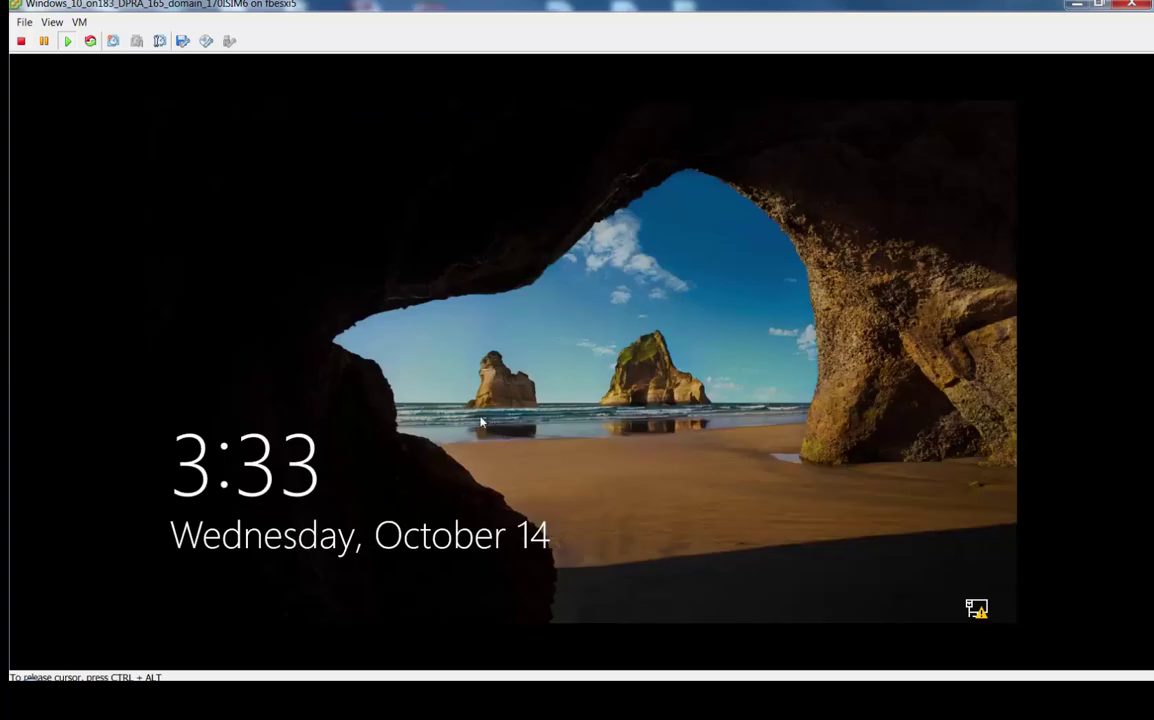
# Launch the Password Reset Assistant from logon, enter the user ID and answer the challenge question.
pyautogui.click(490, 418)
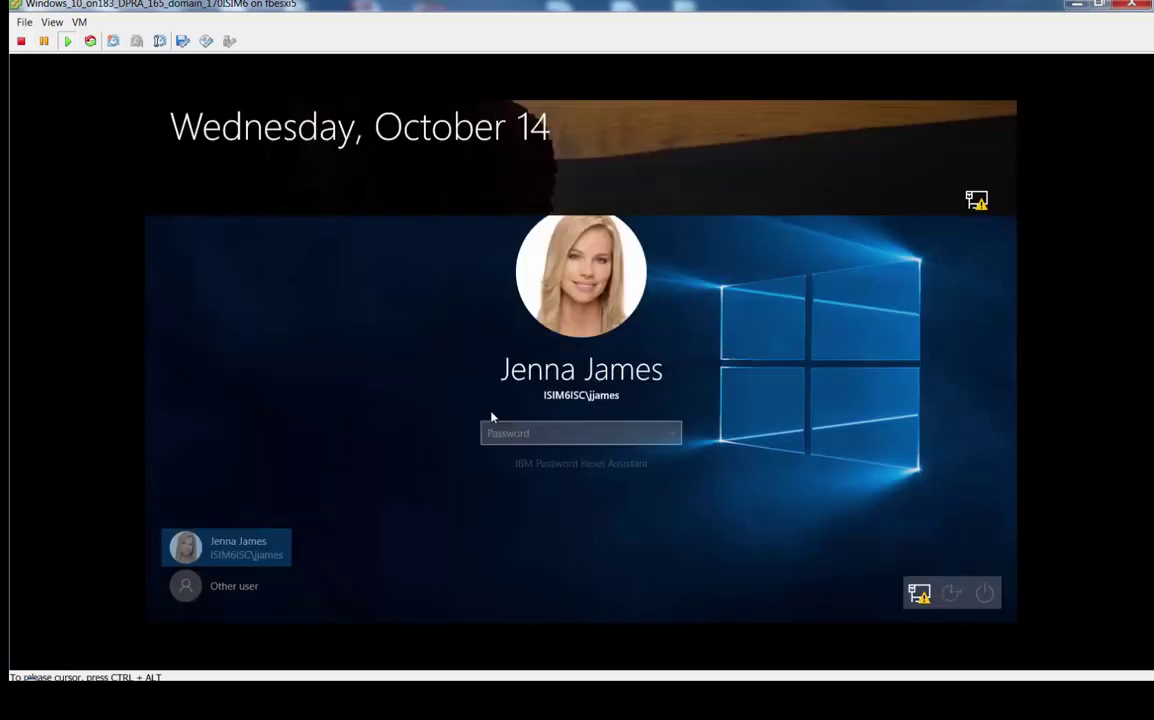
pyautogui.click(580, 464)
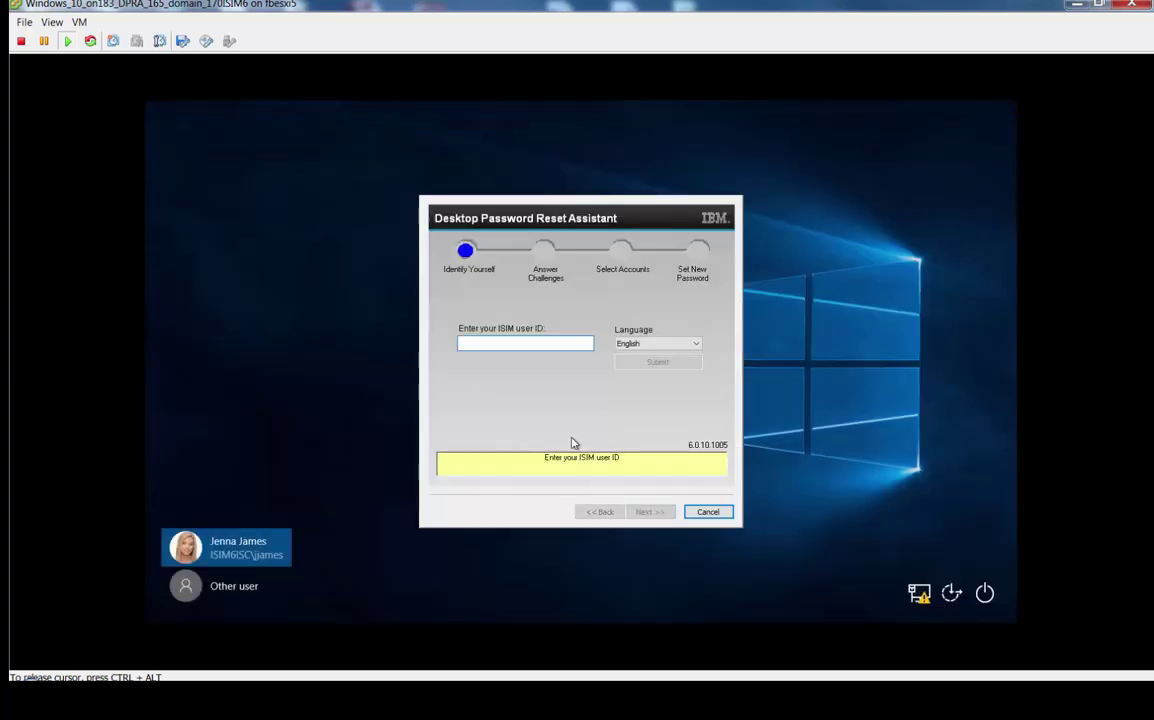
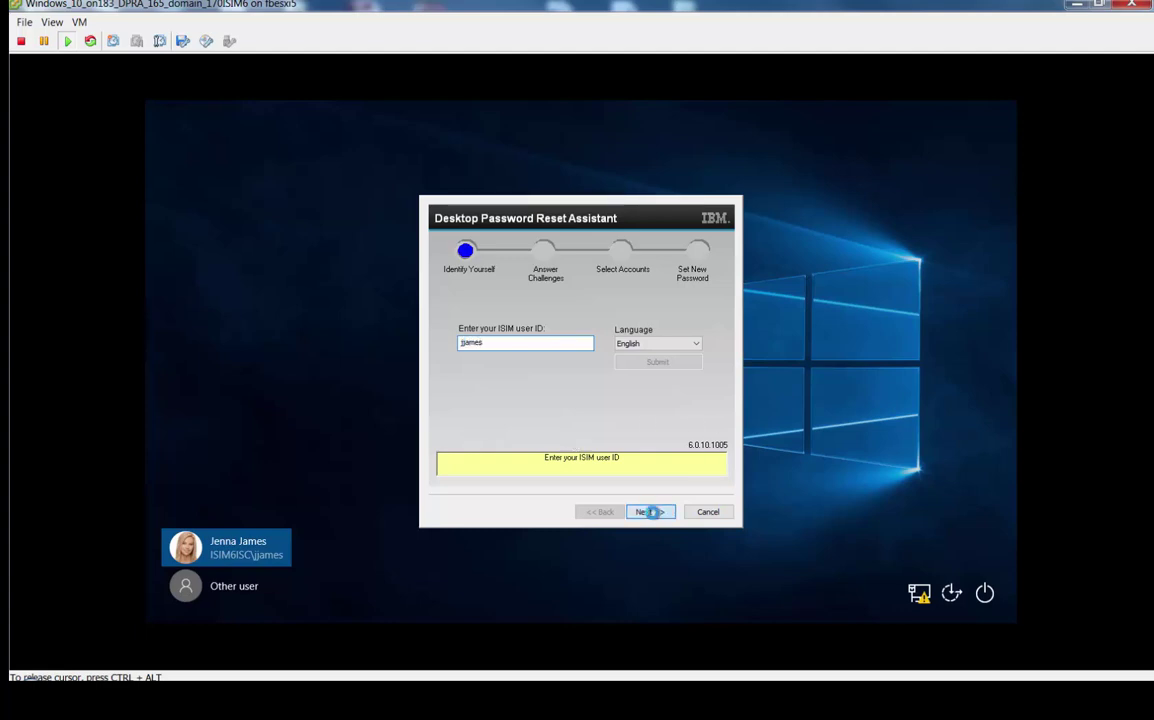
pyautogui.click(650, 511)
pyautogui.write('*****')
pyautogui.click(646, 511)
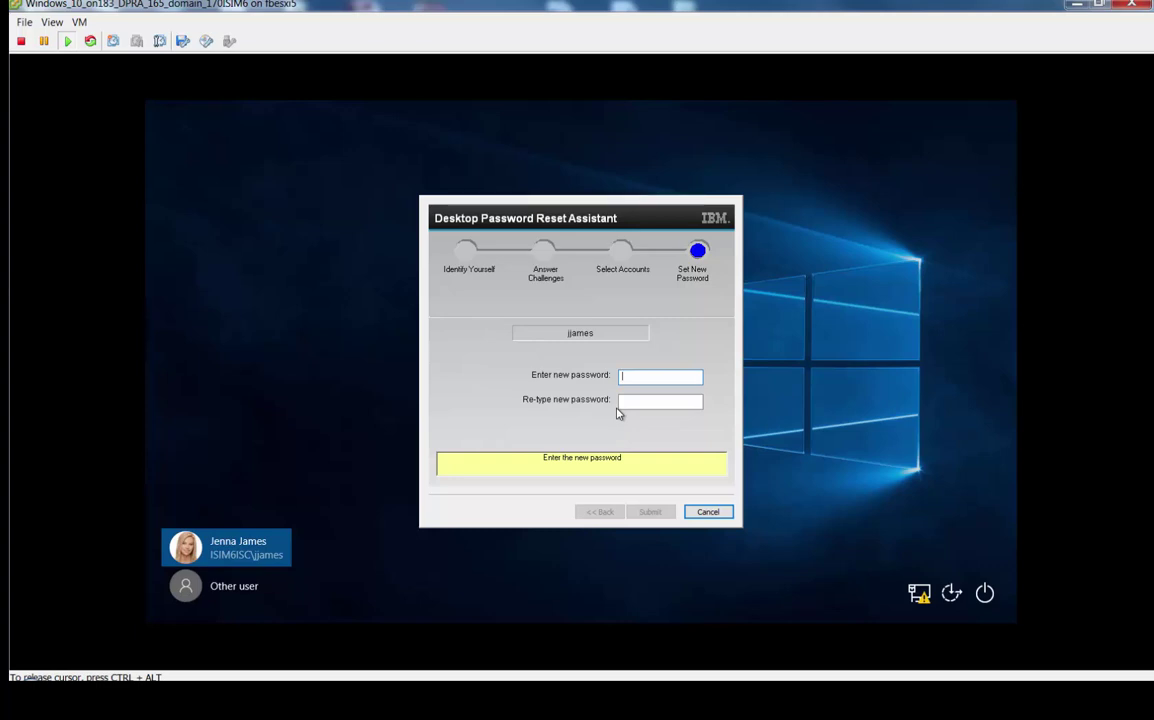
# Cancel the password reset and sign back in to Windows with the current password.
pyautogui.click(708, 511)
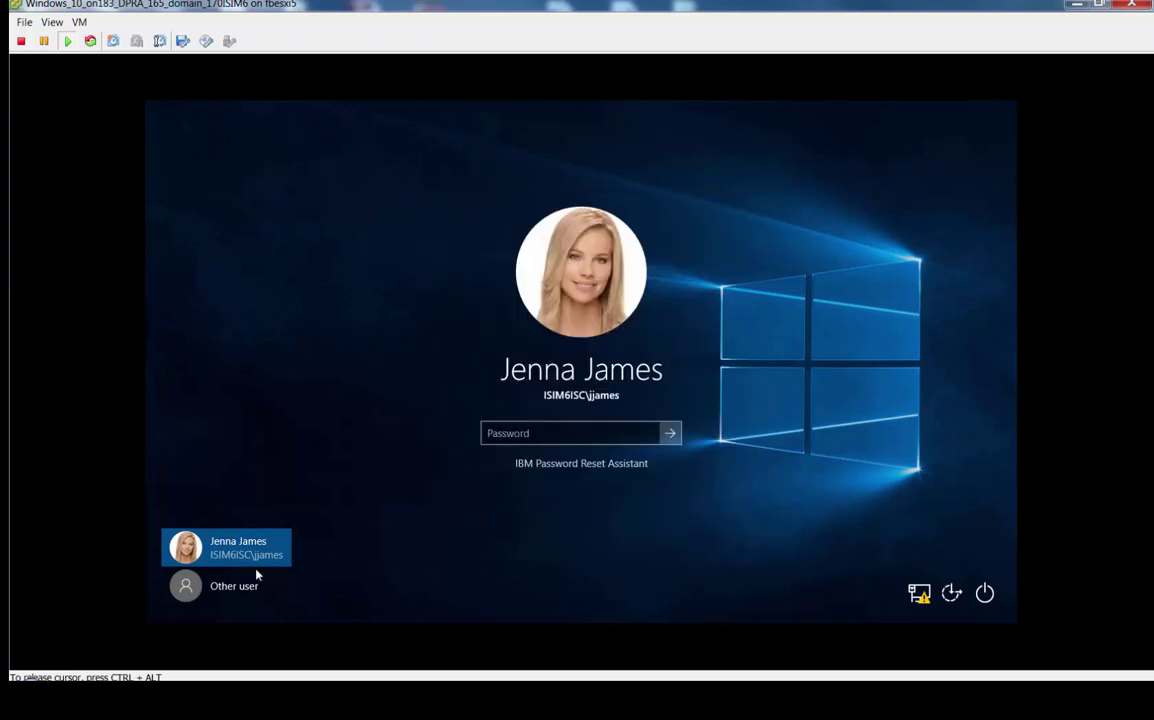
pyautogui.click(535, 437)
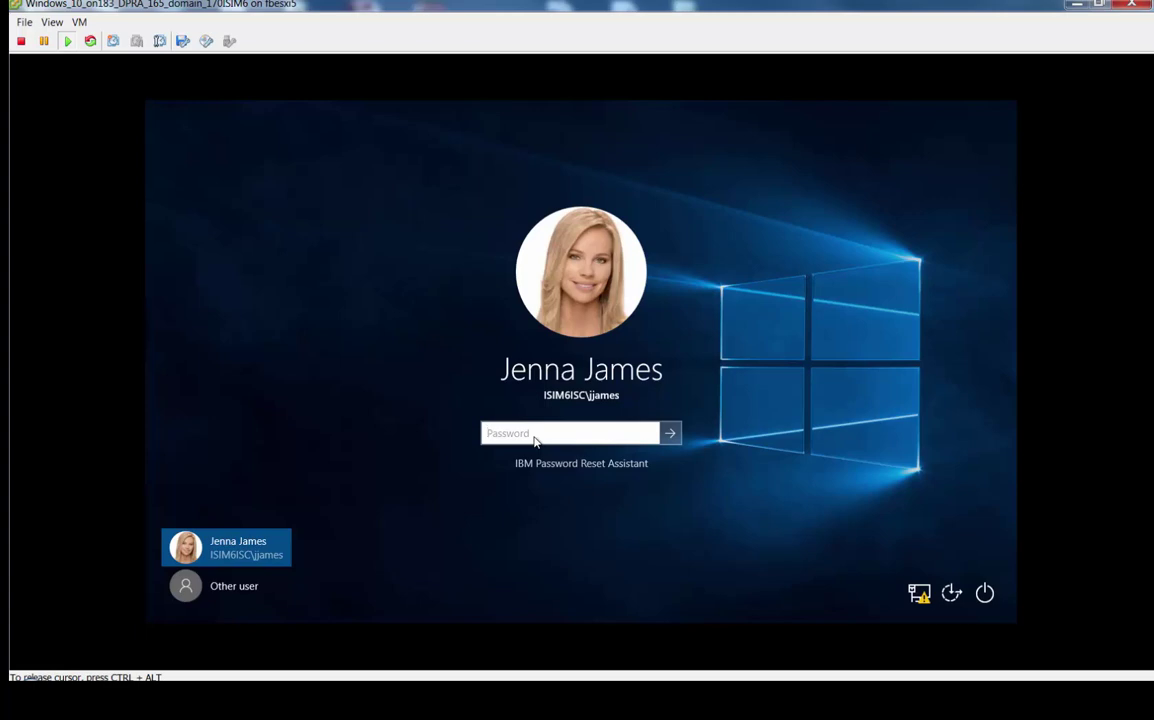
pyautogui.write('••')
pyautogui.press('Return')
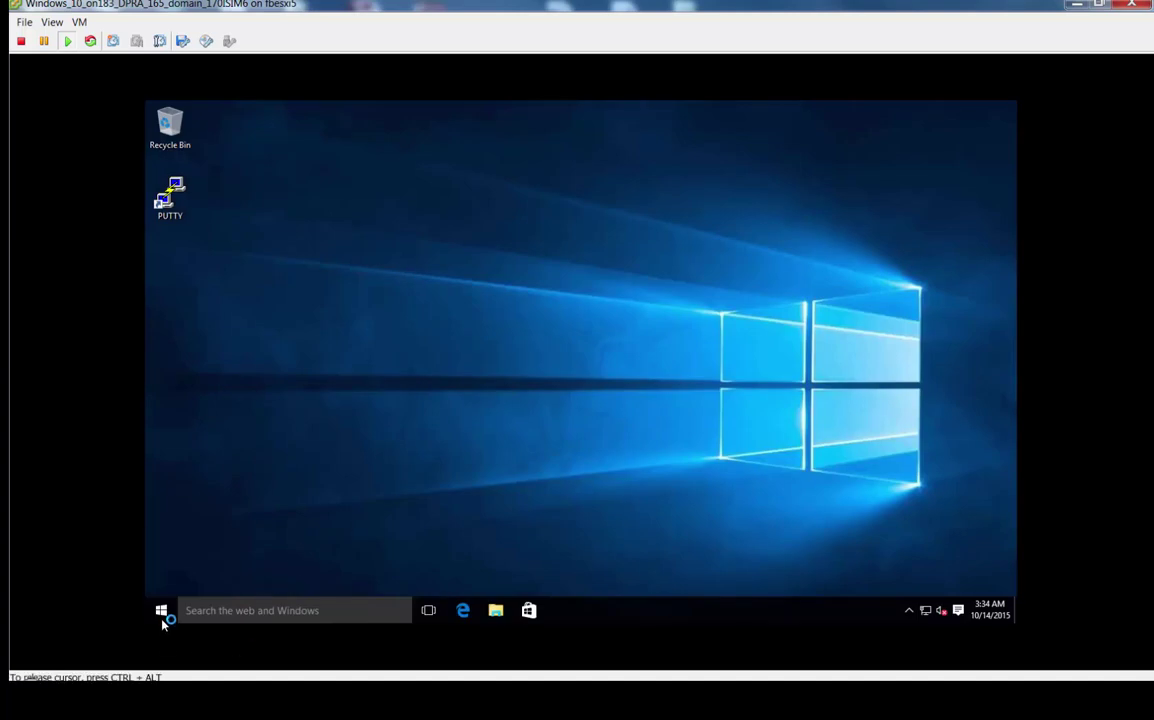
# Search the Start menu for regedit.
pyautogui.click(162, 615)
pyautogui.click(250, 609)
pyautogui.write('r')
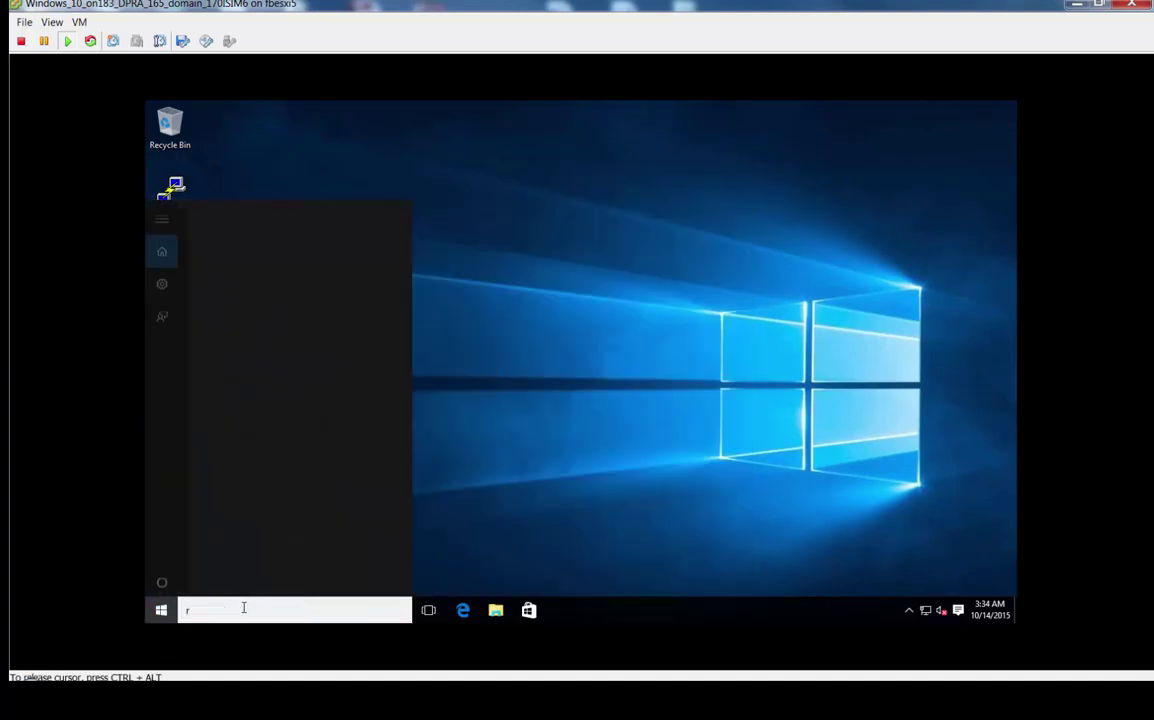
pyautogui.write('egedit')
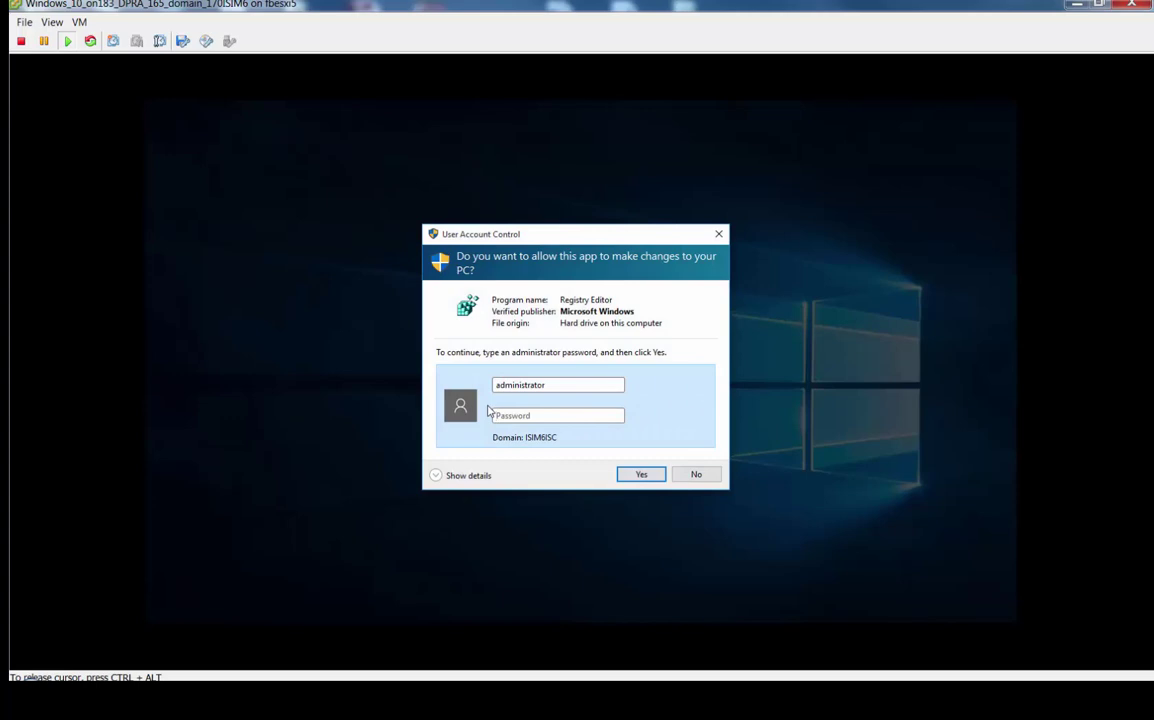
# Launch Registry Editor with admin credentials, maximize it, and open HKLM\SOFTWARE\IBM\ITIM\ChallengeResponse.
pyautogui.write('***')
pyautogui.press('Return')
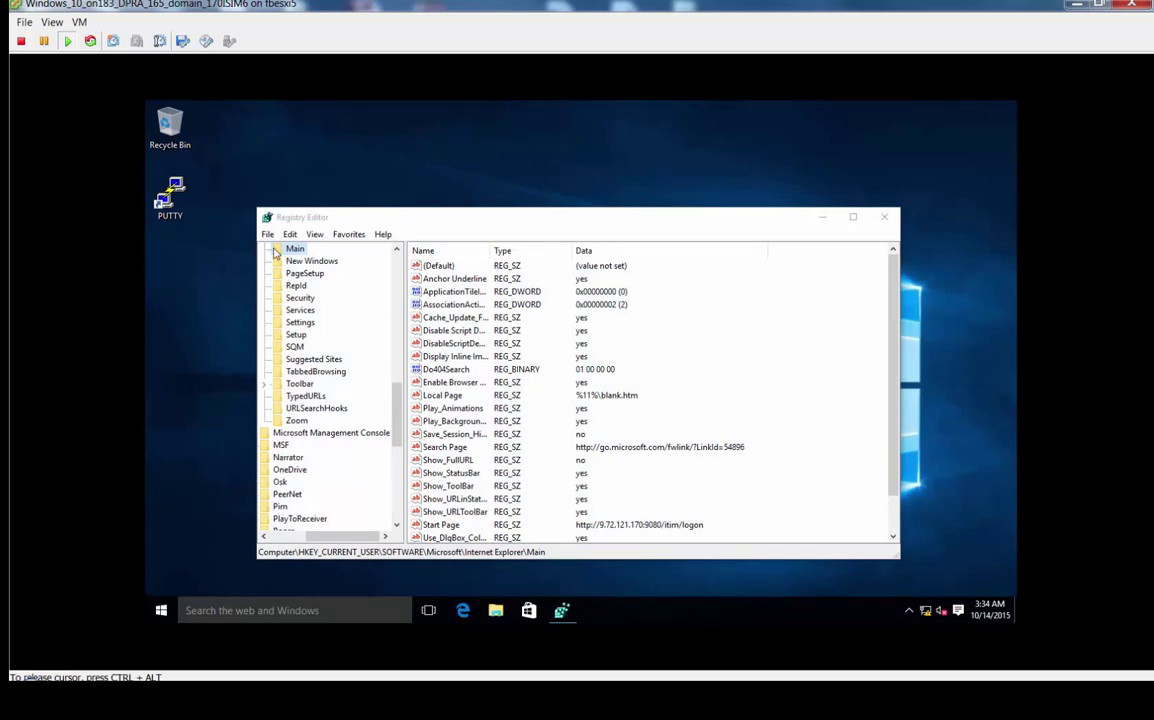
pyautogui.moveTo(398, 395); pyautogui.dragTo(398, 275)
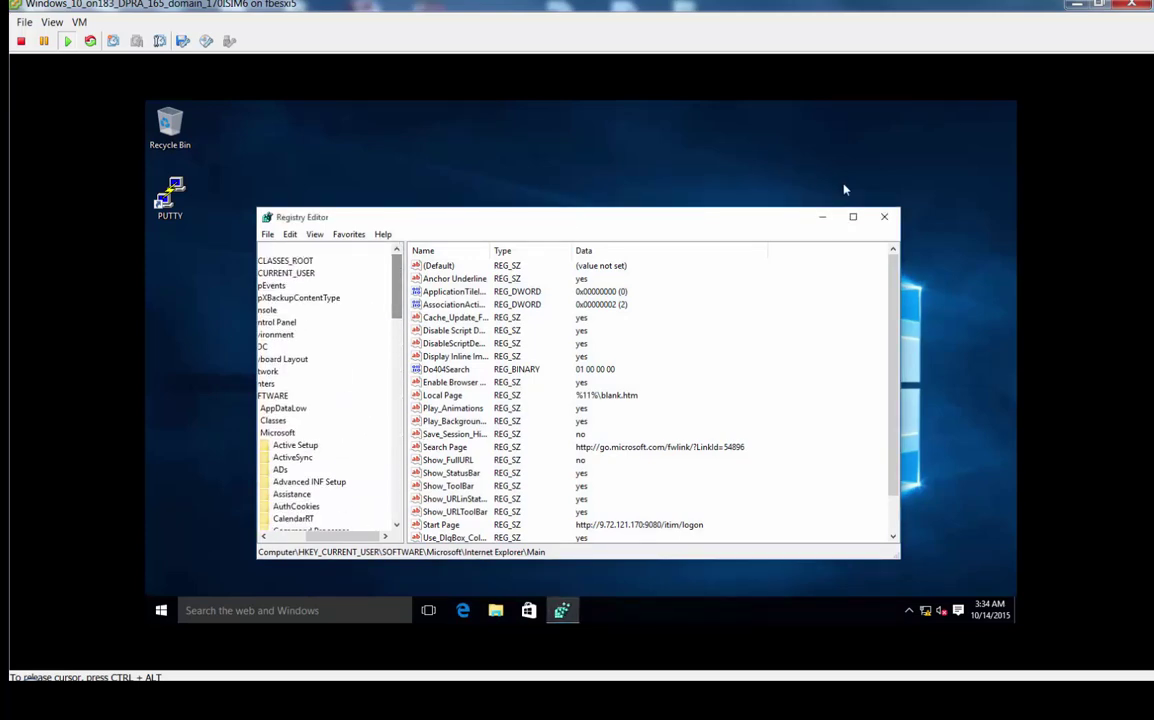
pyautogui.click(855, 217)
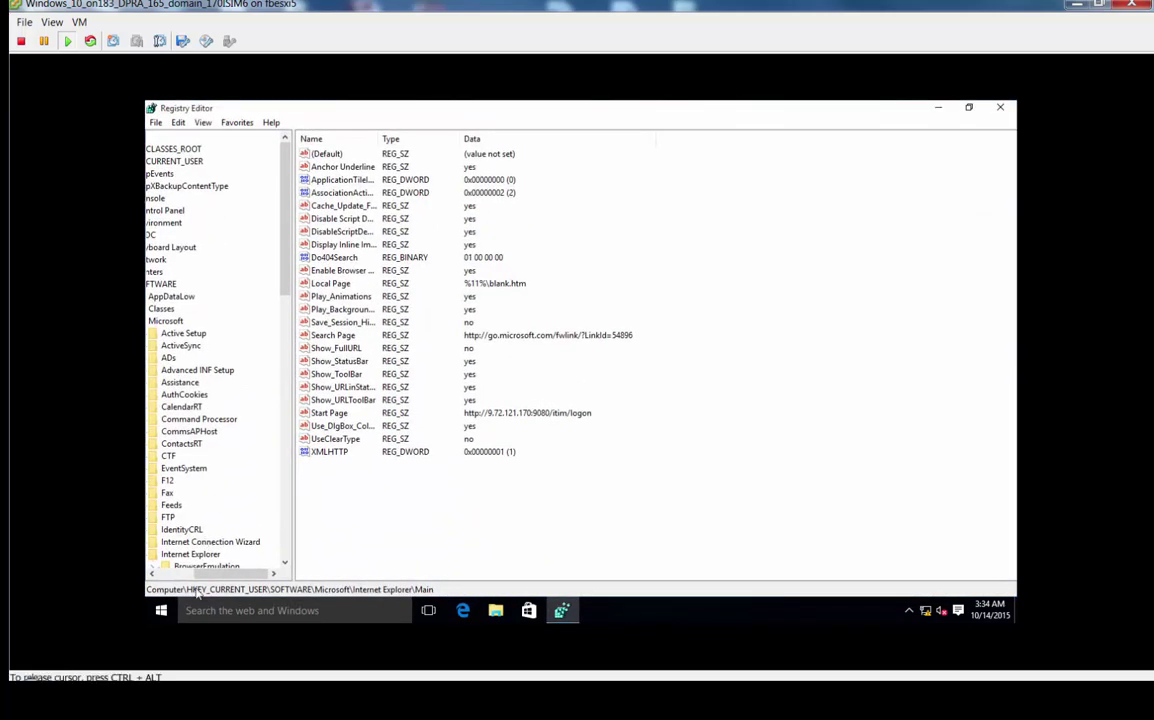
pyautogui.moveTo(214, 580); pyautogui.dragTo(160, 580)
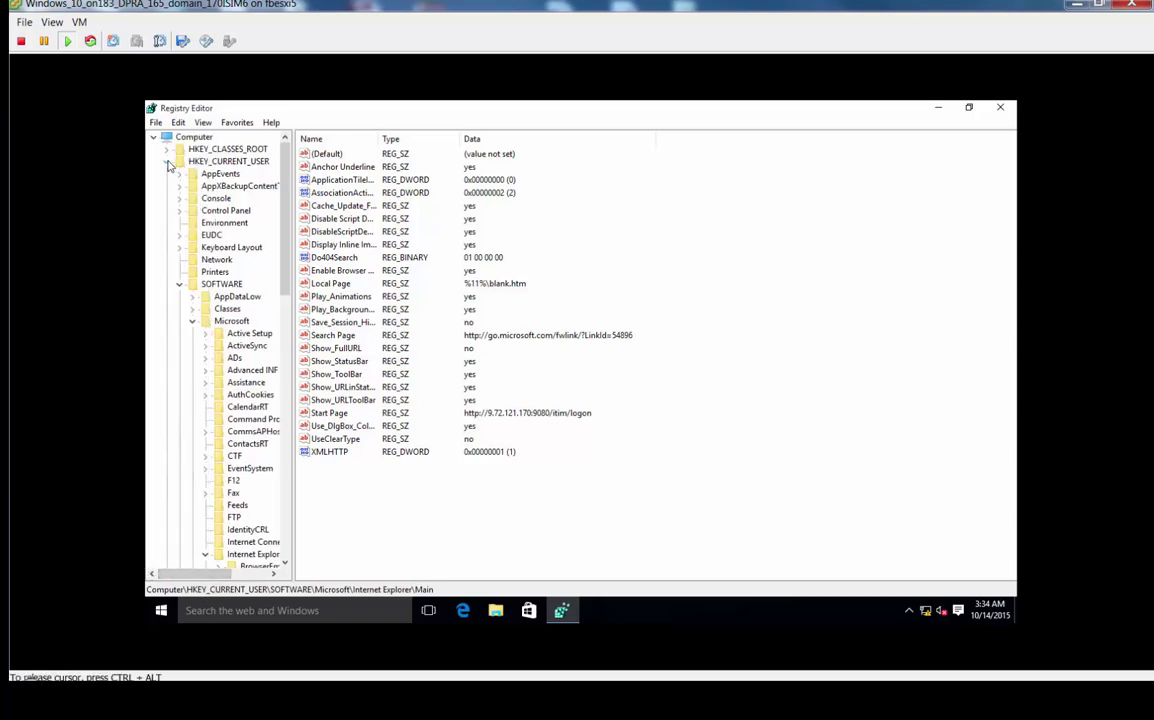
pyautogui.doubleClick(198, 166)
pyautogui.click(190, 173)
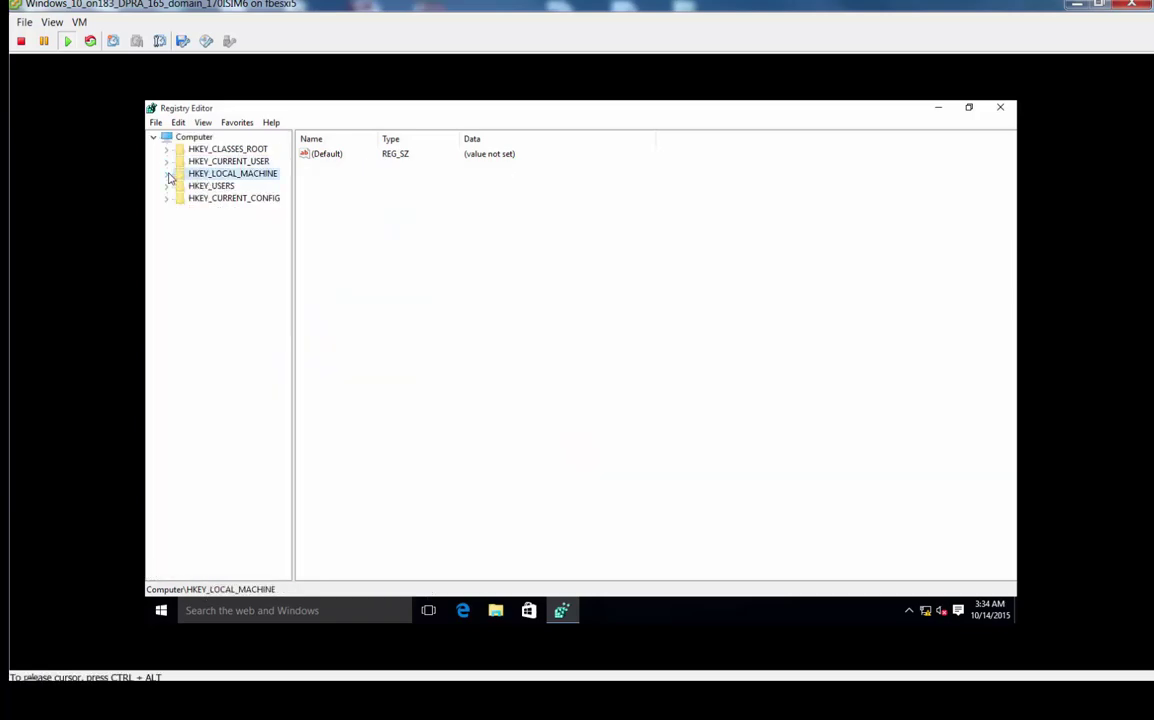
pyautogui.click(168, 175)
pyautogui.click(179, 235)
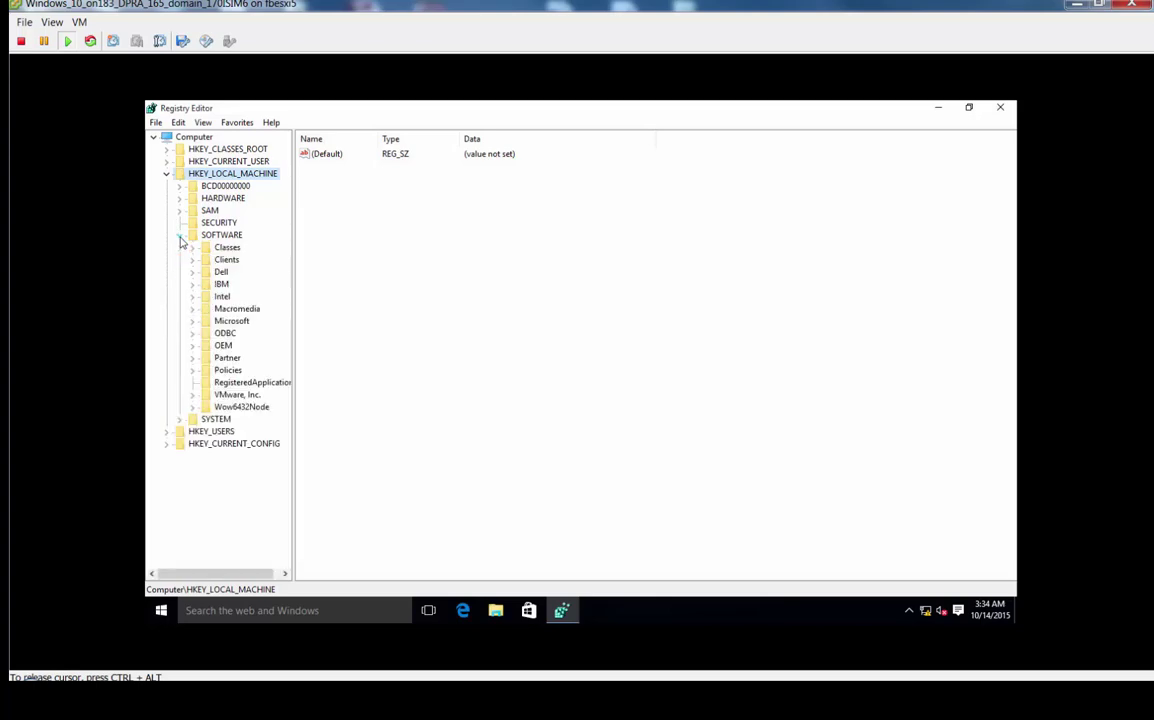
pyautogui.click(192, 284)
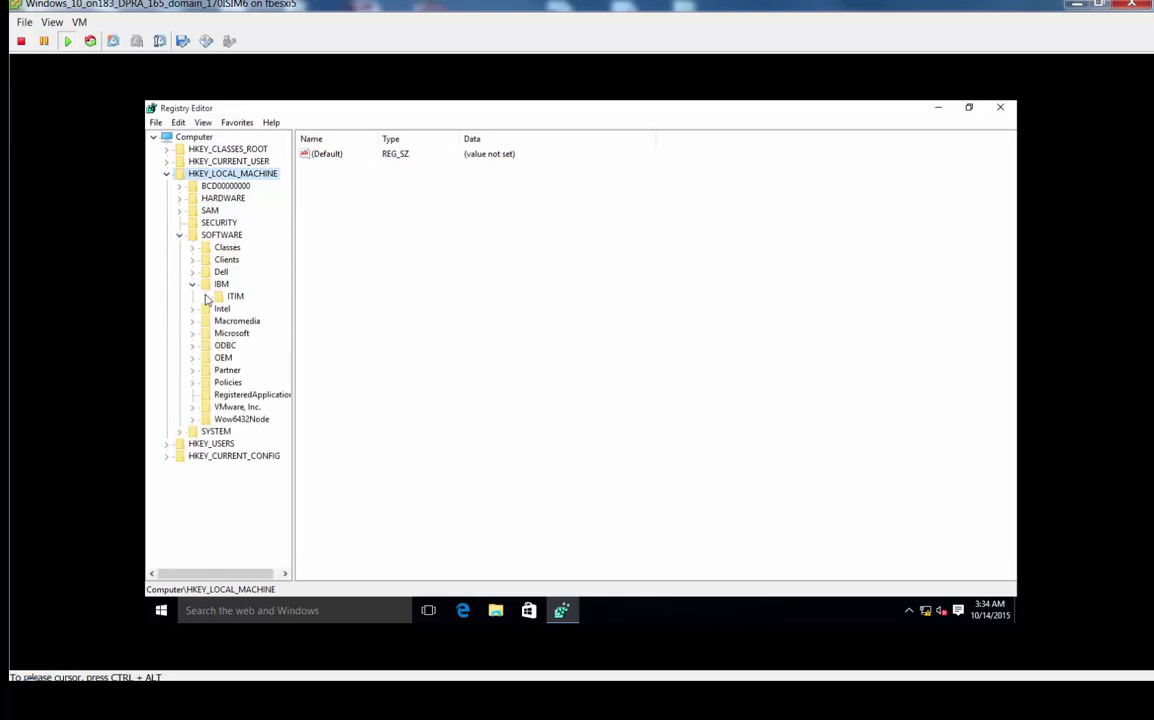
pyautogui.click(205, 296)
pyautogui.click(248, 312)
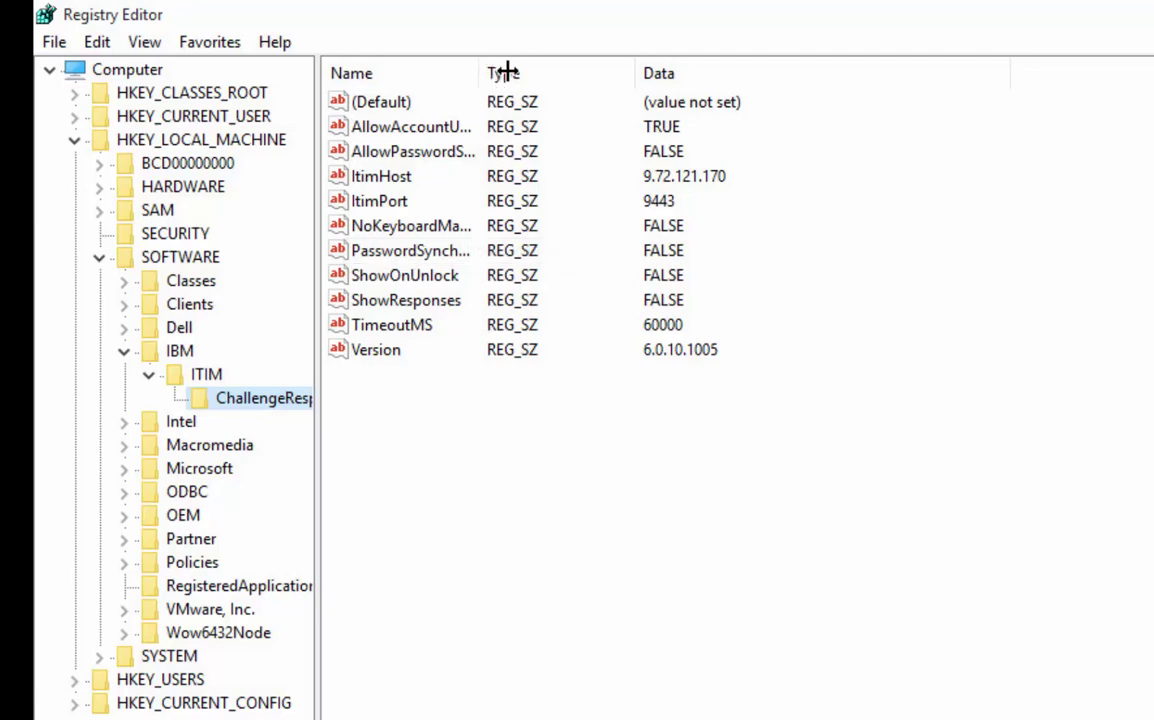
# Change the PasswordSynchShowAccounts value data to TRUE.
pyautogui.moveTo(523, 75); pyautogui.dragTo(658, 86)
pyautogui.click(398, 250)
pyautogui.rightClick(398, 250)
pyautogui.click(468, 264)
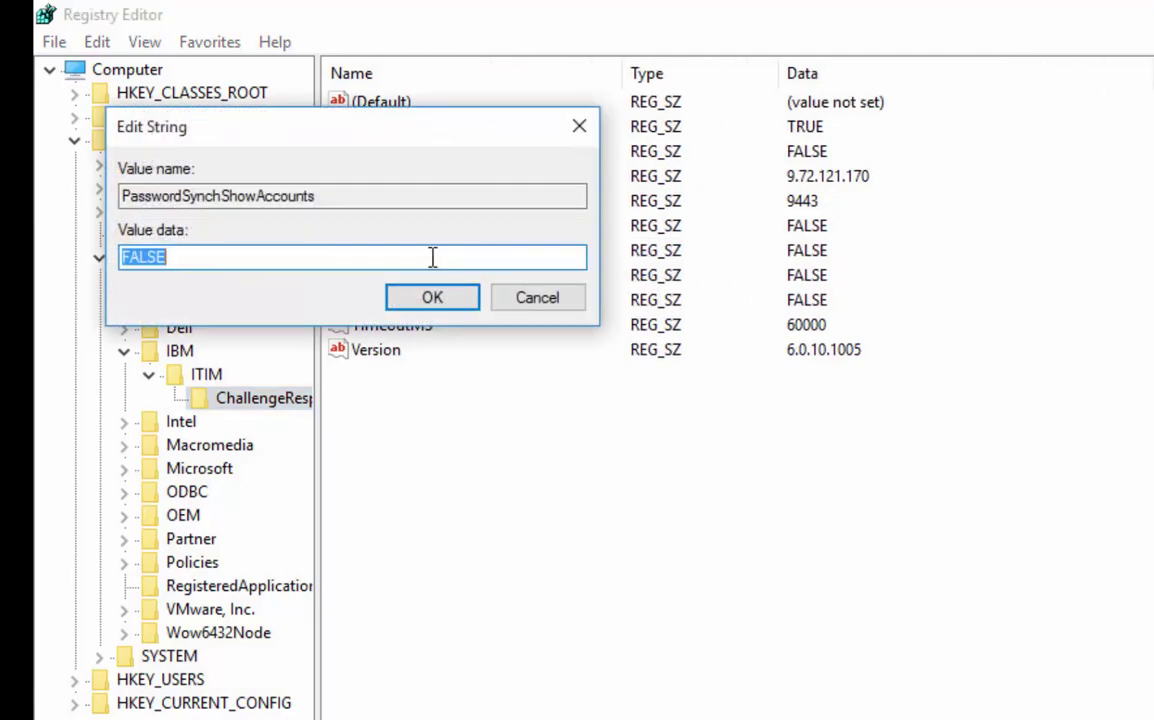
pyautogui.write('TRUE')
pyautogui.press('Return')
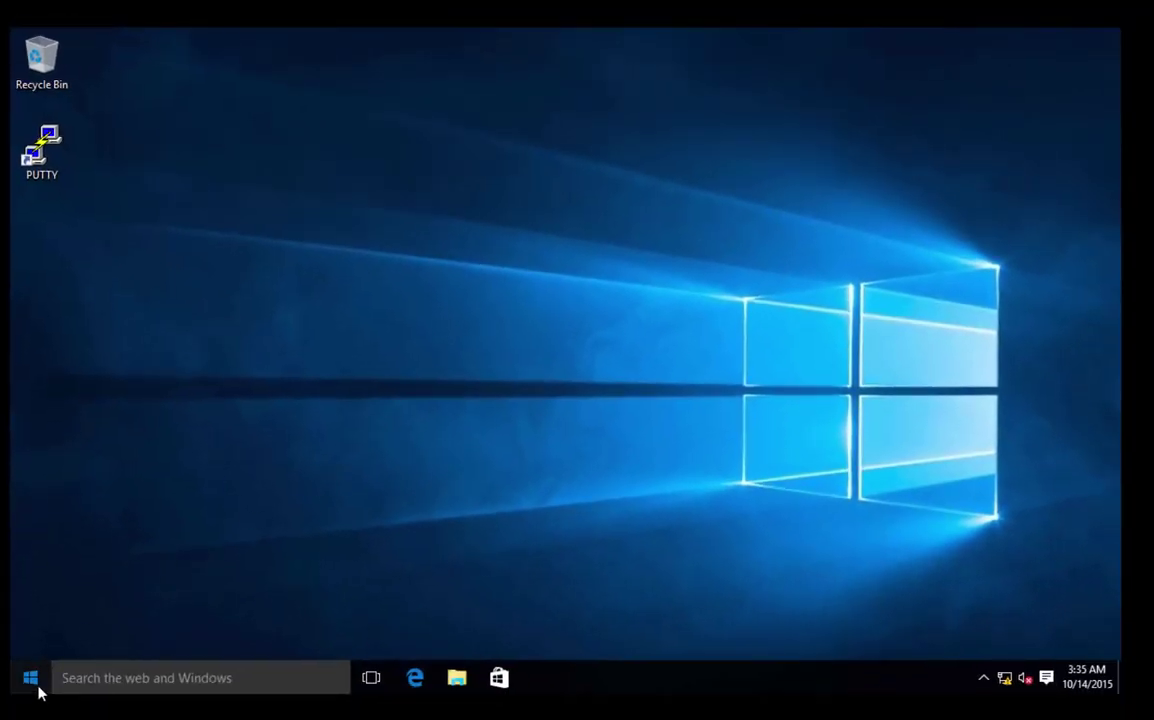
# Sign the current user out through the Start menu's account options.
pyautogui.click(38, 686)
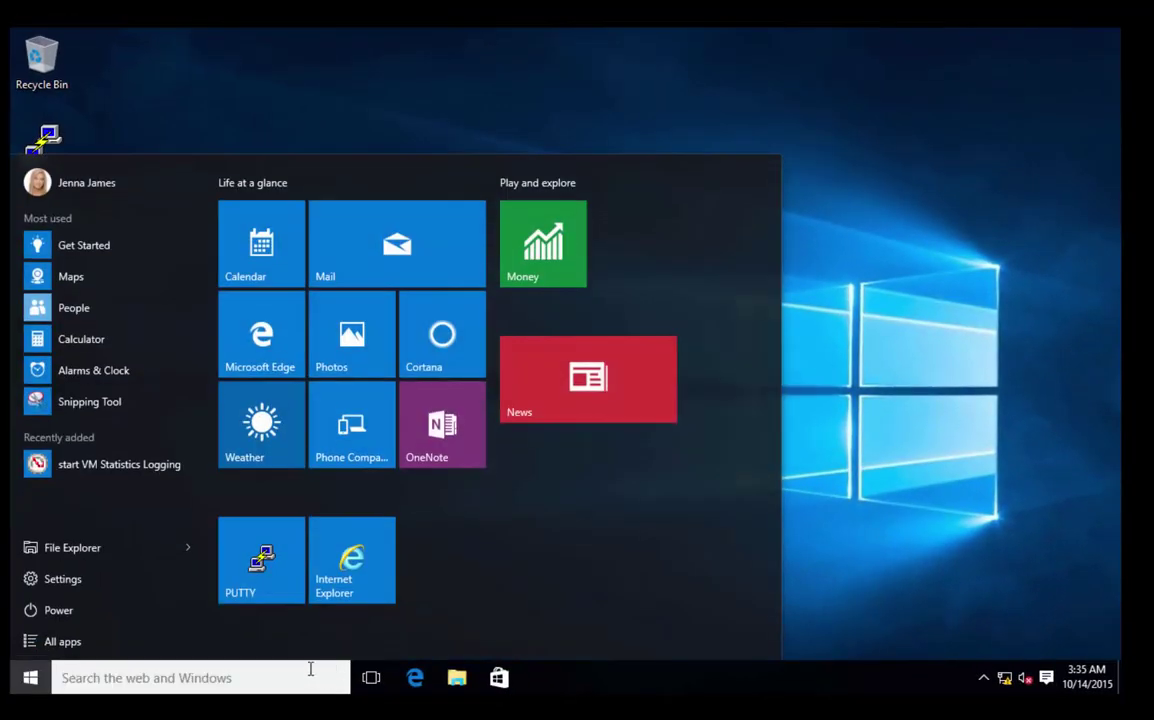
pyautogui.click(79, 190)
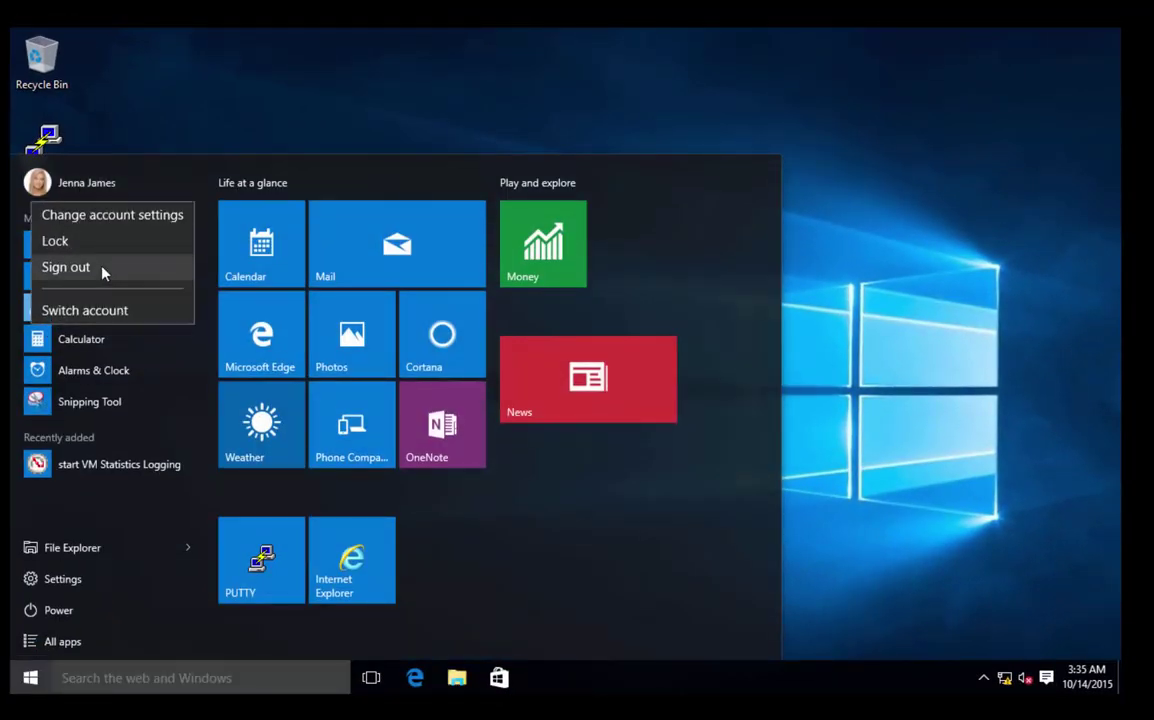
pyautogui.click(104, 270)
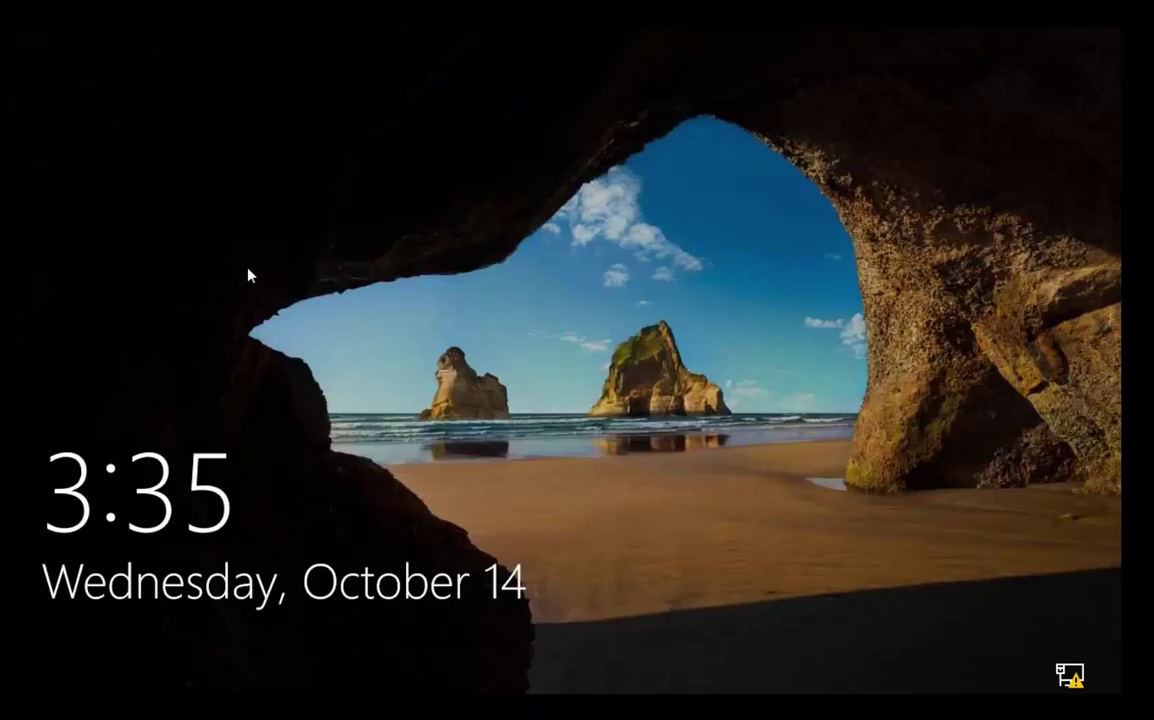
# From the sign-in screen, launch the Password Reset Assistant, enter the user's ISIM ID, and answer the challenge question.
pyautogui.click(403, 364)
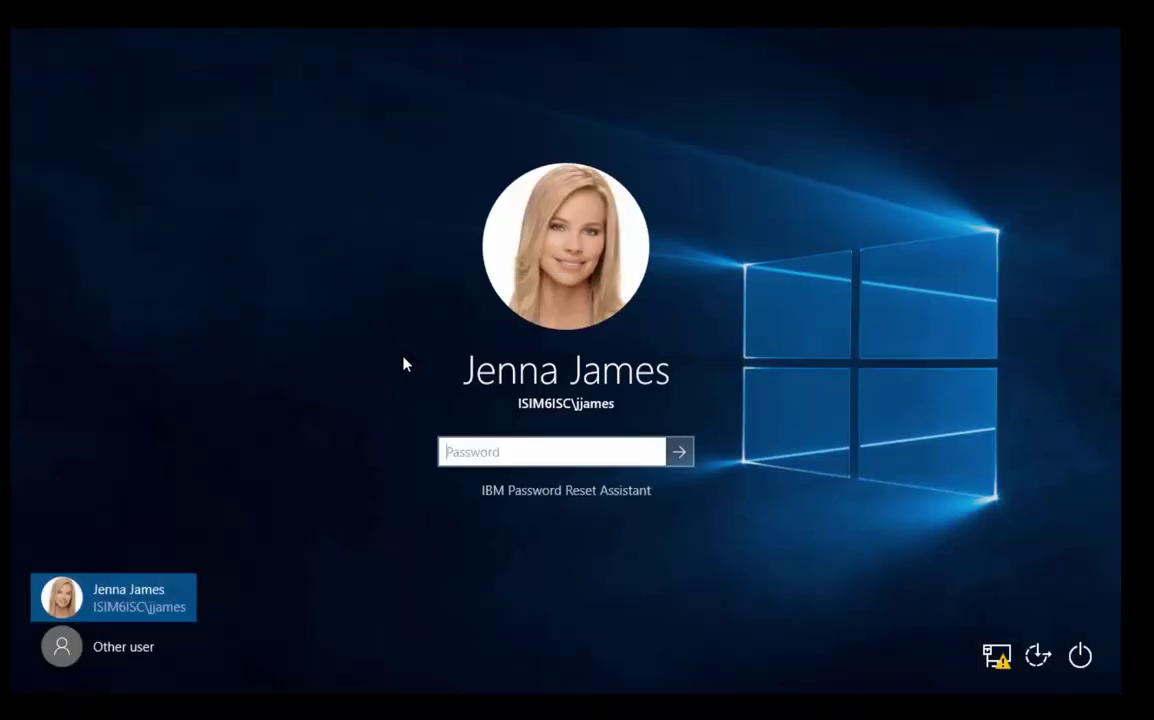
pyautogui.write('***')
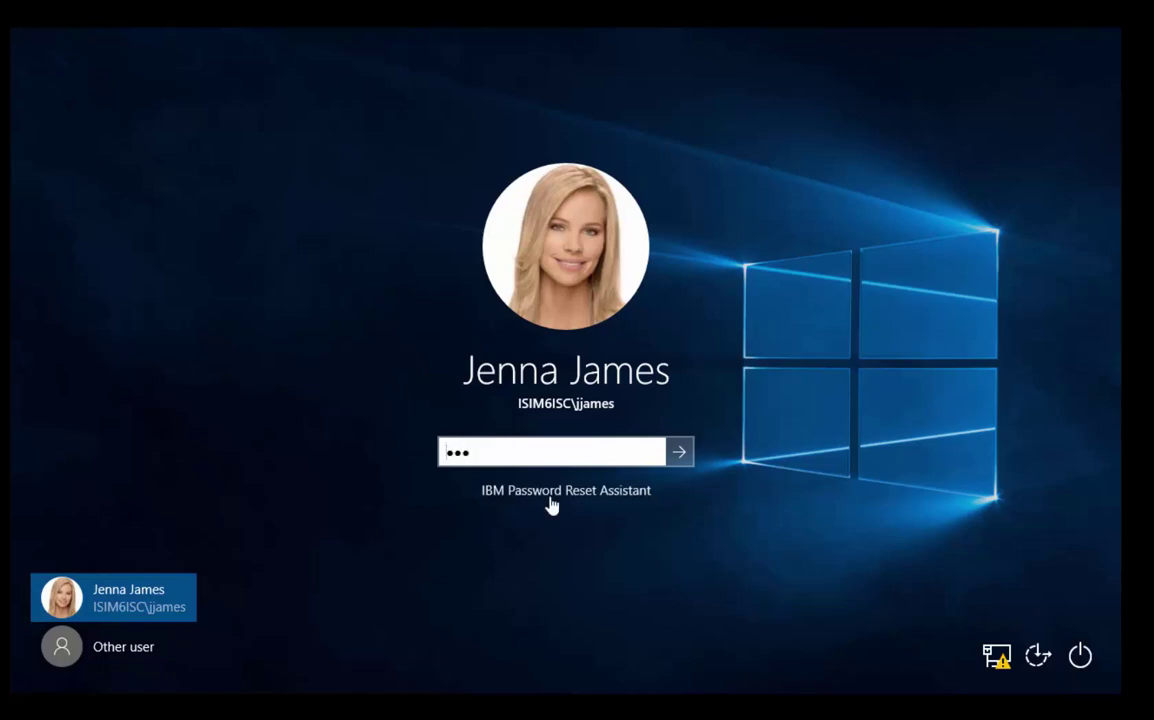
pyautogui.click(551, 493)
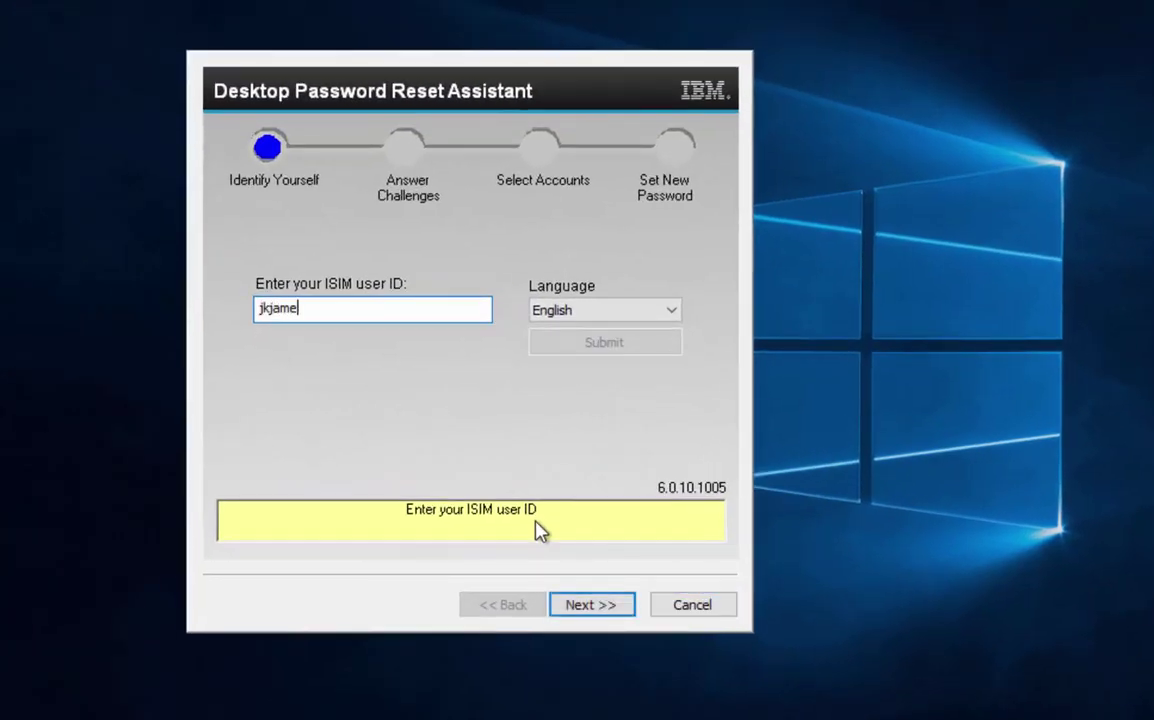
pyautogui.press('BackSpace')
pyautogui.press('BackSpace')
pyautogui.press('BackSpace')
pyautogui.press('BackSpace')
pyautogui.press('BackSpace')
pyautogui.press('BackSpace')
pyautogui.press('BackSpace')
pyautogui.press('Return')
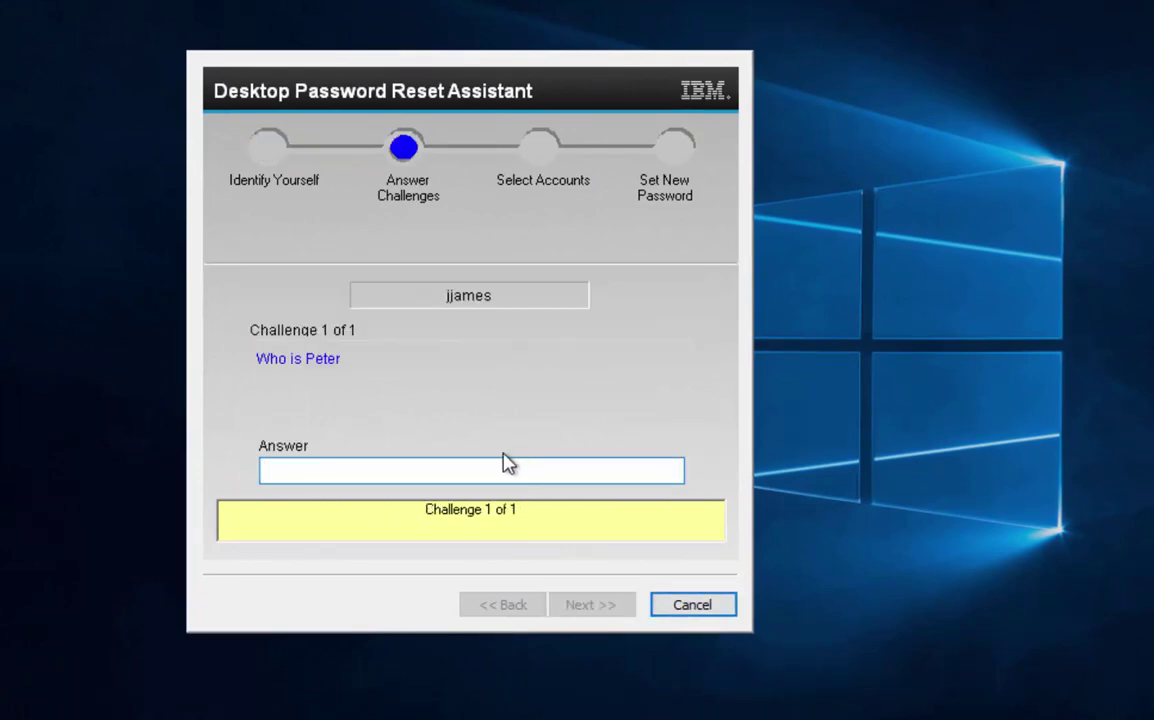
pyautogui.press('Return')
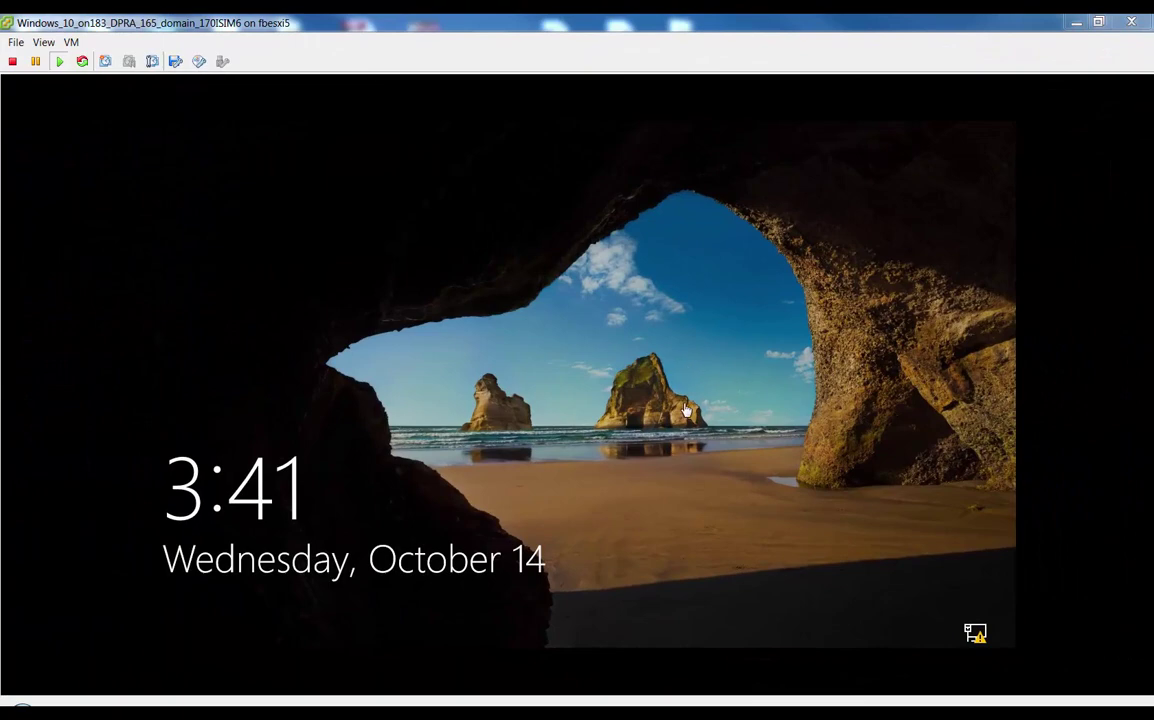
# Dismiss the virtual machine's lock screen and sign in with the new password.
pyautogui.click(686, 410)
pyautogui.click(682, 410)
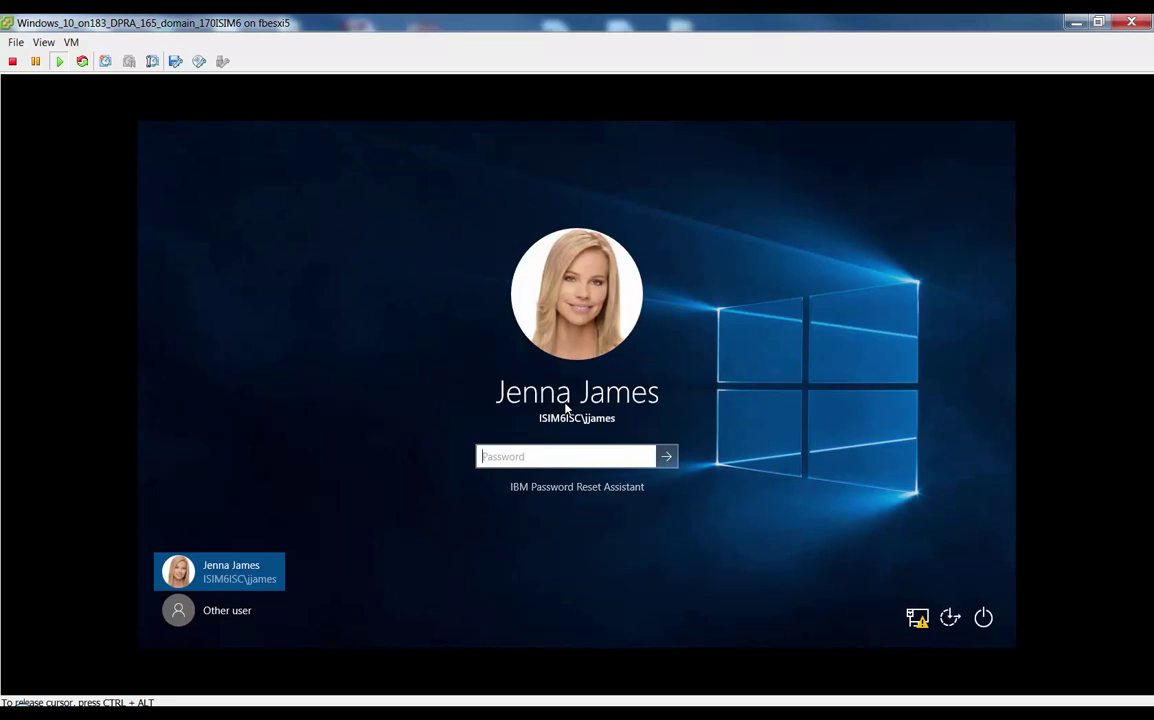
pyautogui.write('****')
pyautogui.press('Return')
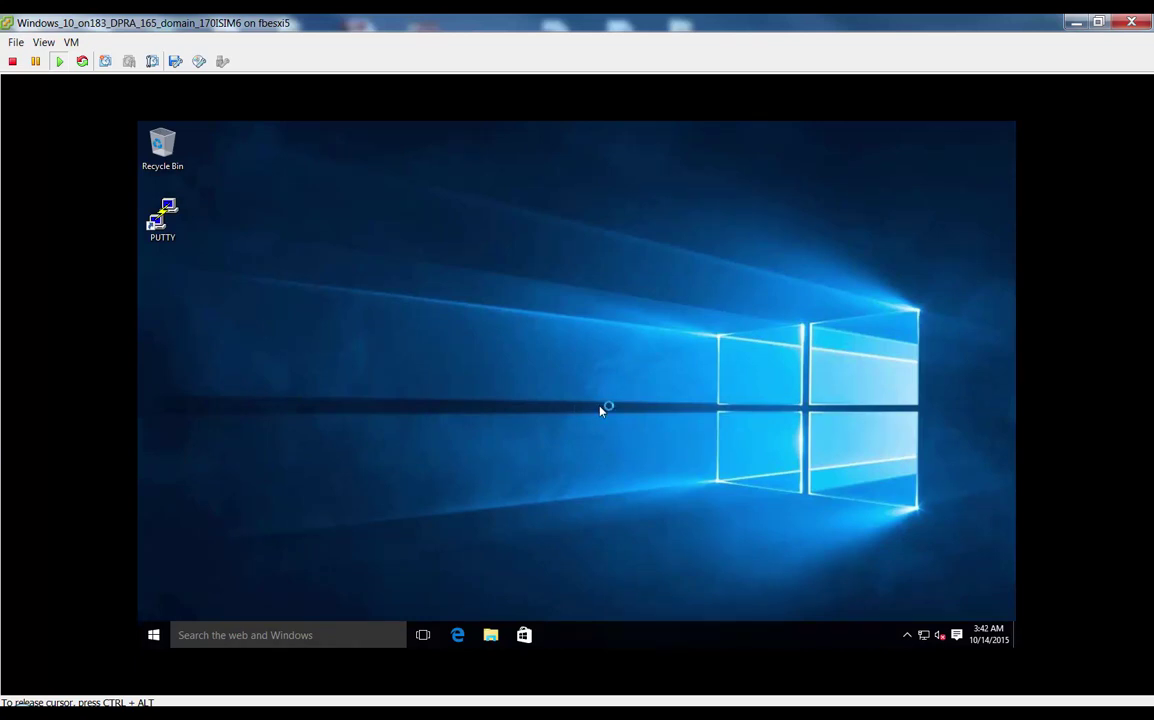
# Browse to C:\Desktop Password Reset Assistant\Uninstall_ in File Explorer.
pyautogui.click(493, 636)
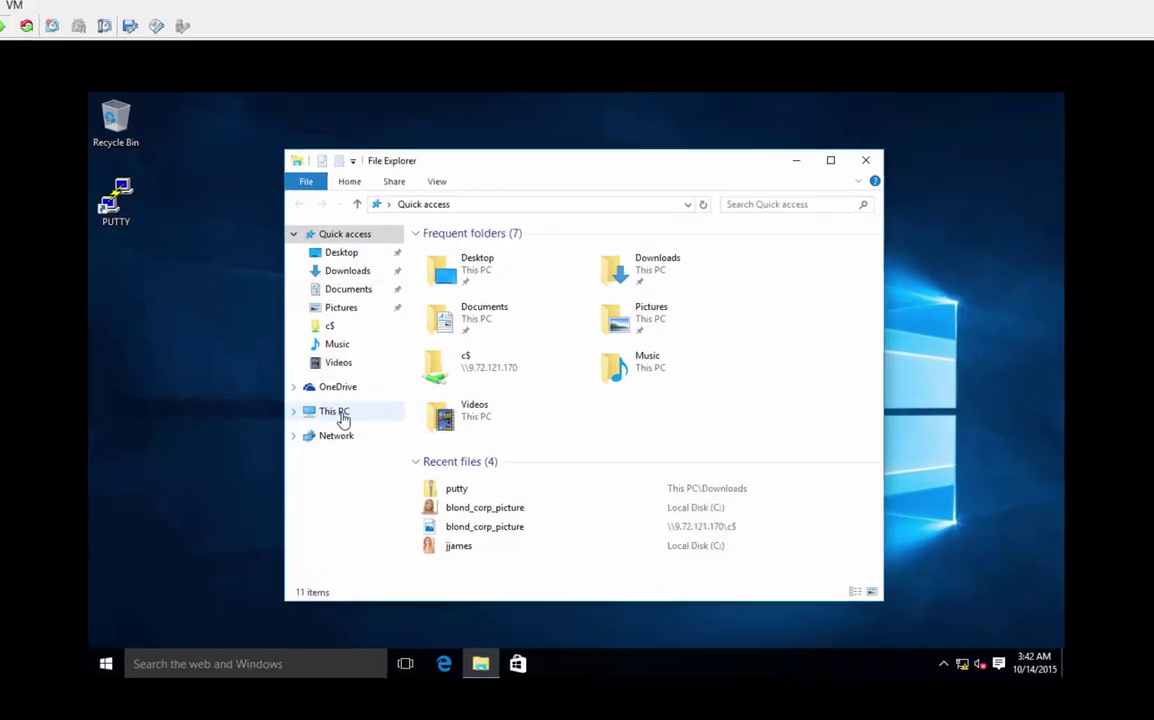
pyautogui.click(362, 408)
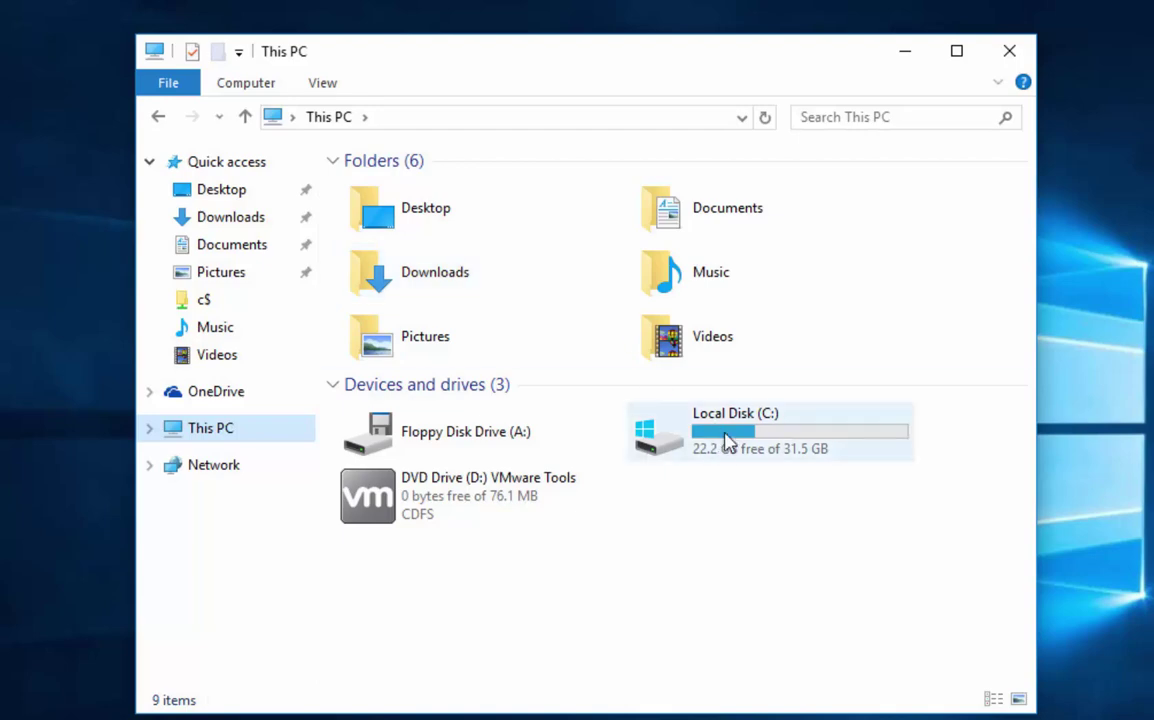
pyautogui.doubleClick(729, 447)
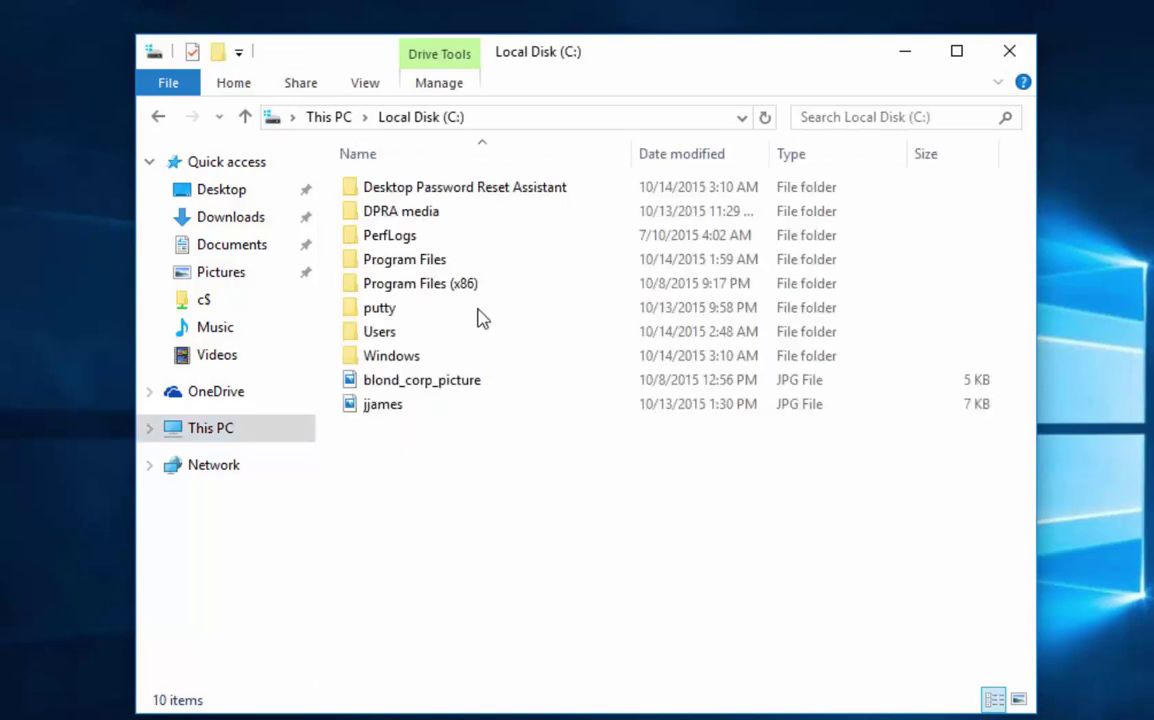
pyautogui.doubleClick(405, 193)
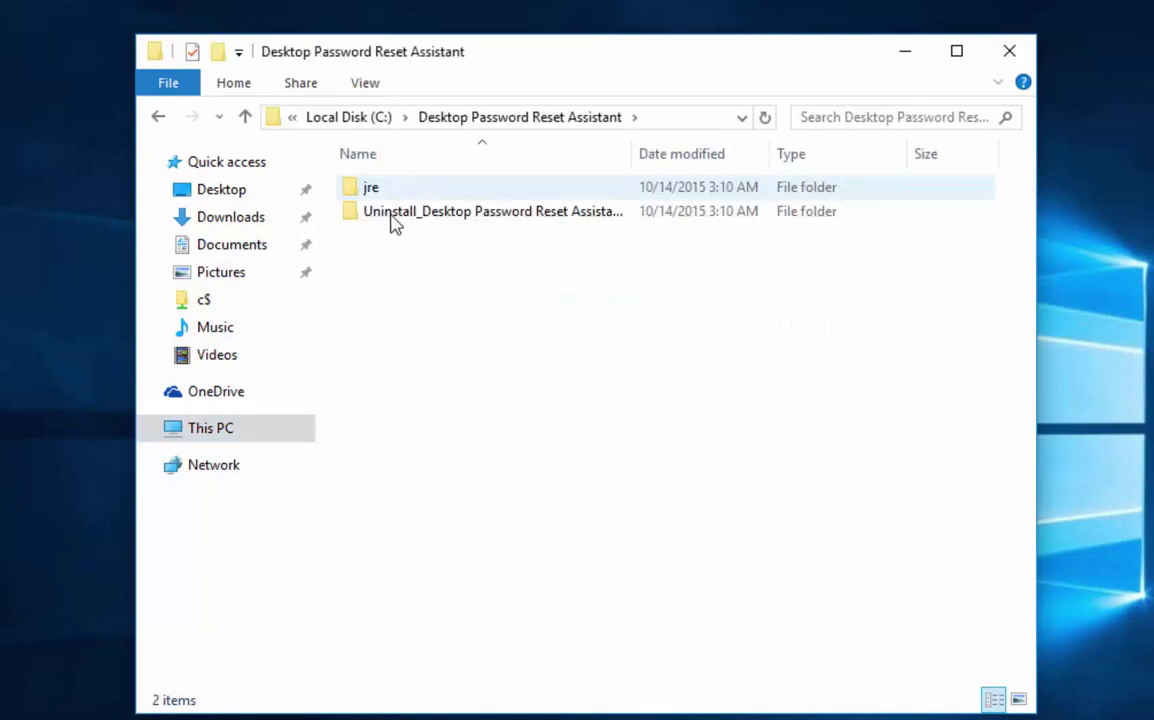
pyautogui.doubleClick(390, 220)
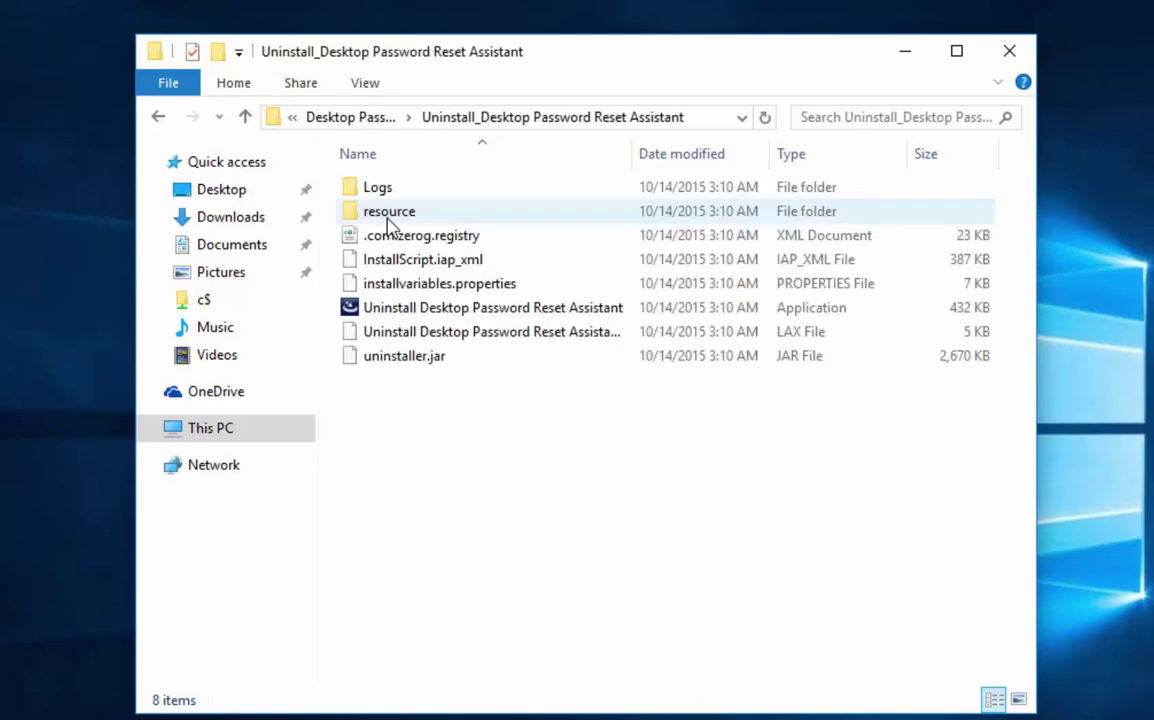
# Run the Uninstall application as administrator, entering the administrator credentials.
pyautogui.rightClick(399, 314)
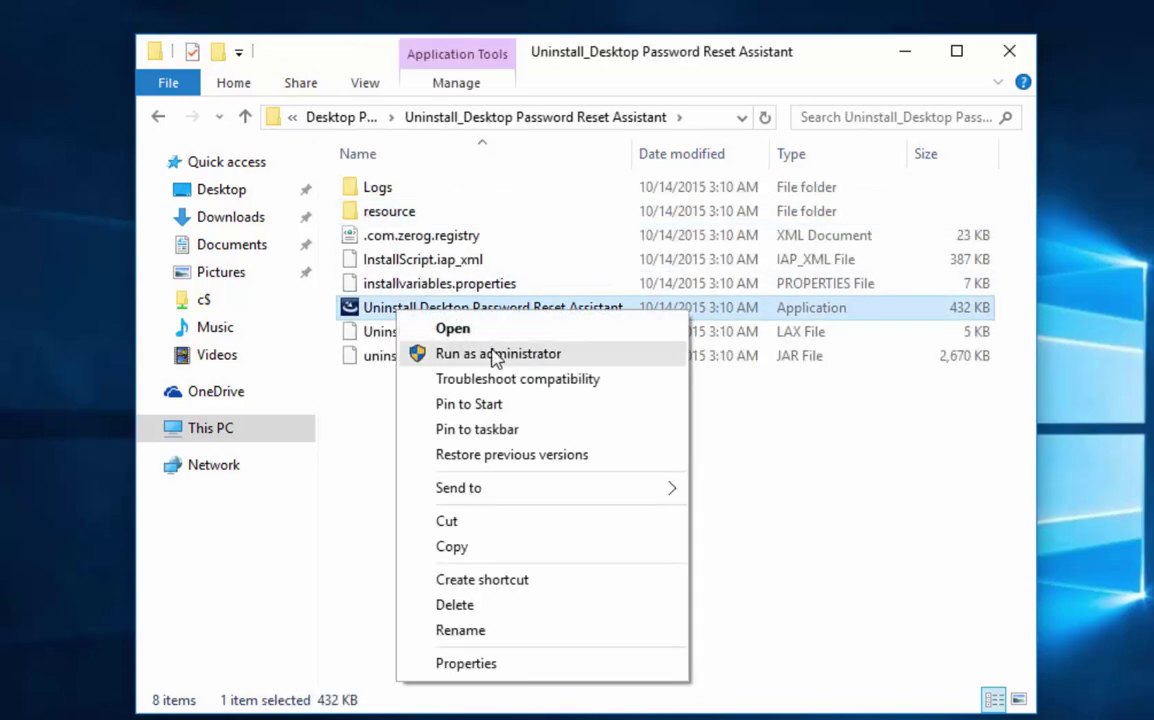
pyautogui.click(488, 353)
pyautogui.write('admin')
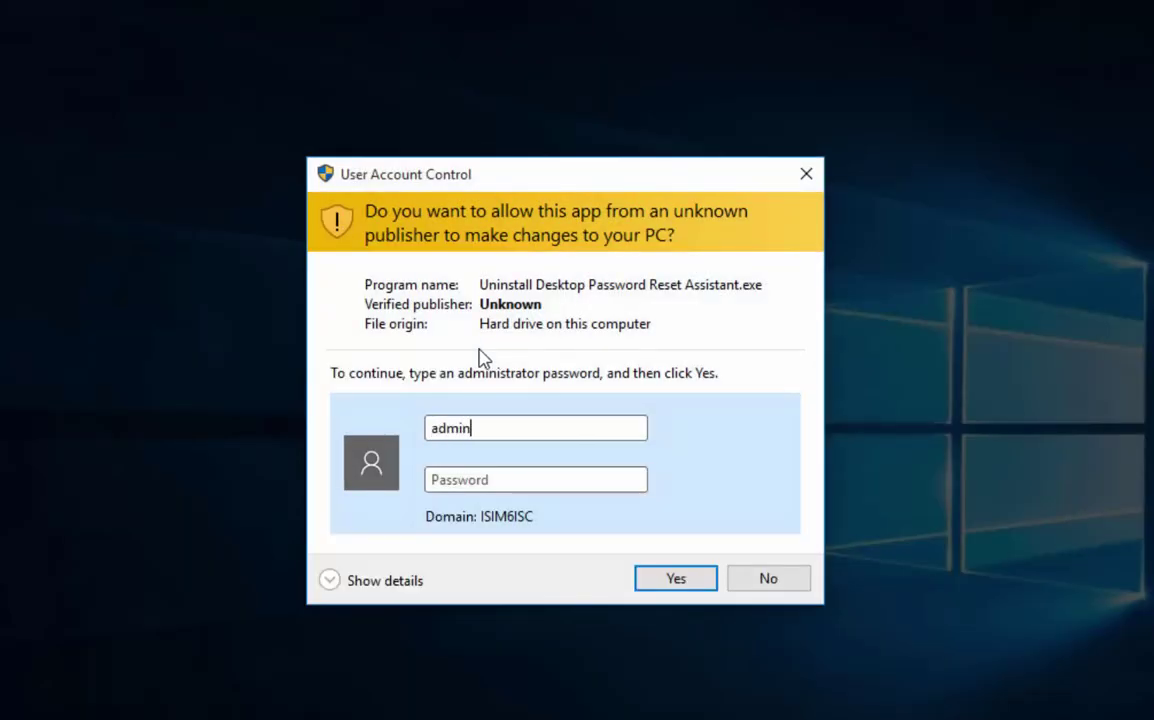
pyautogui.write('istrato')
pyautogui.write('•••••••••••••')
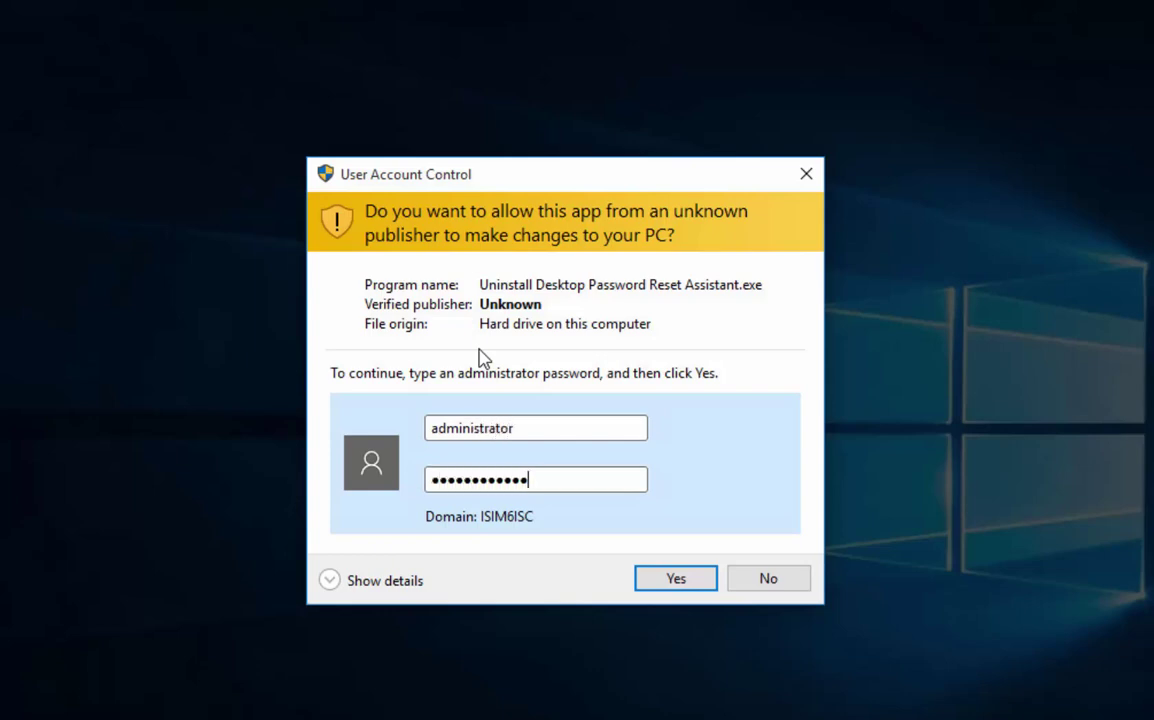
pyautogui.press('Return')
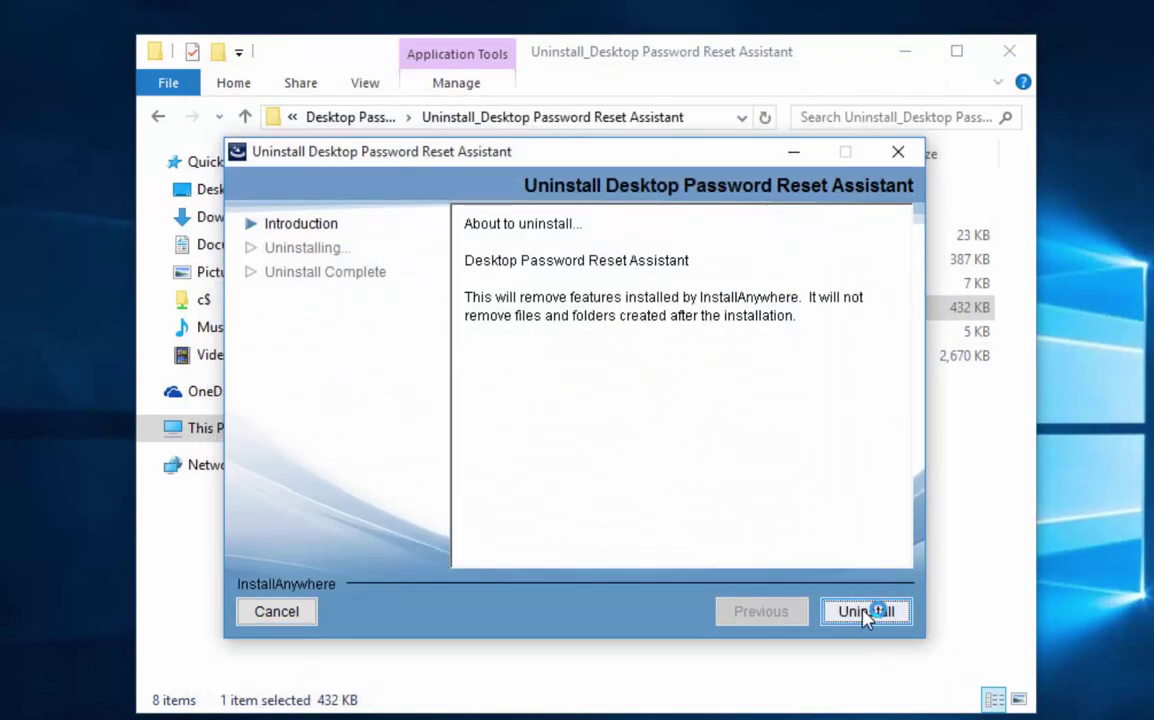
# Finish the uninstall wizard, then delete the leftover Desktop Password Reset Assistant folder from C:.
pyautogui.click(866, 614)
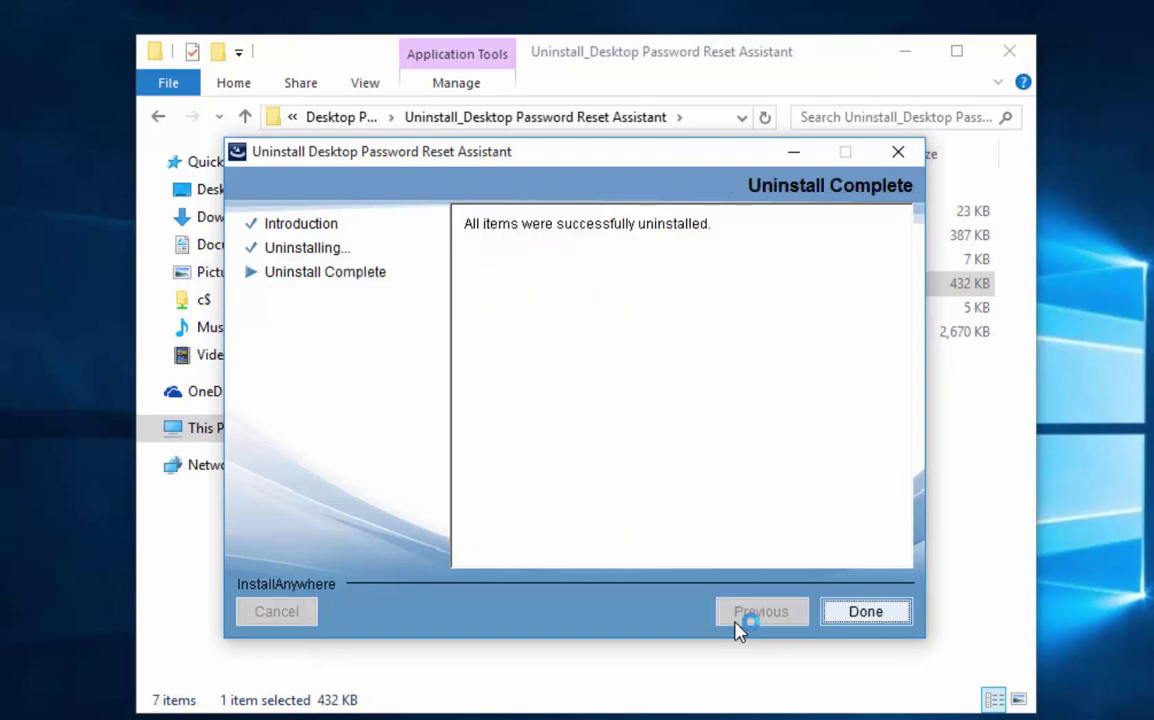
pyautogui.click(866, 617)
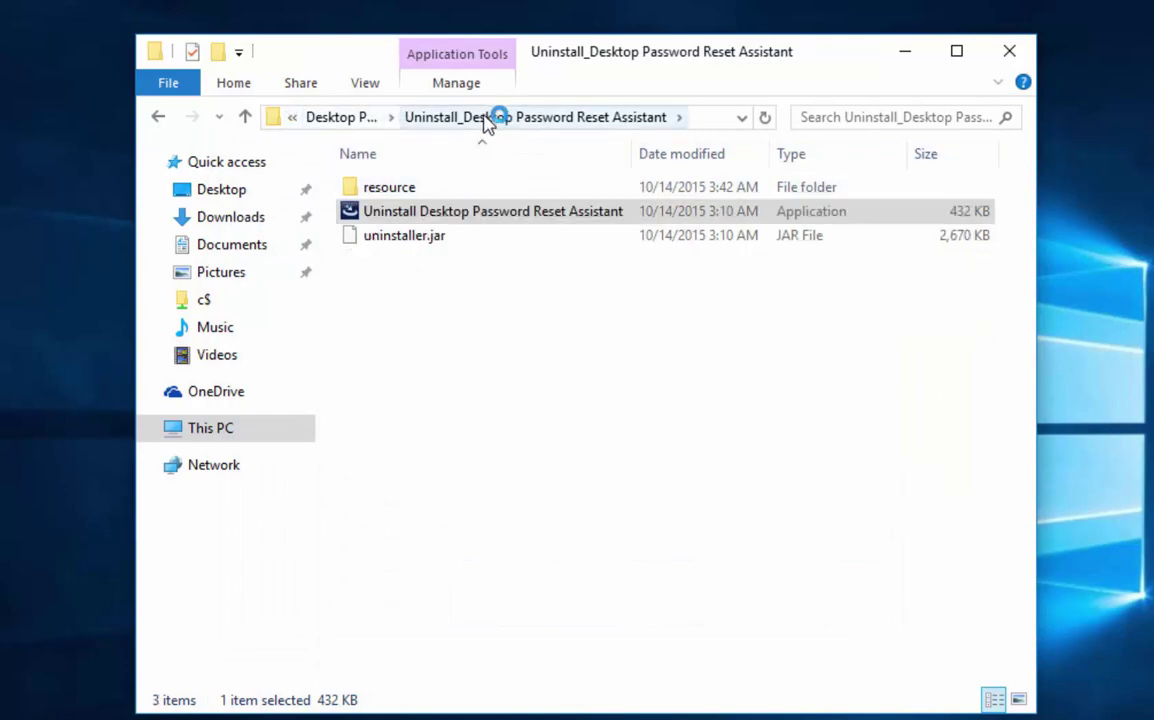
pyautogui.click(219, 432)
pyautogui.doubleClick(722, 438)
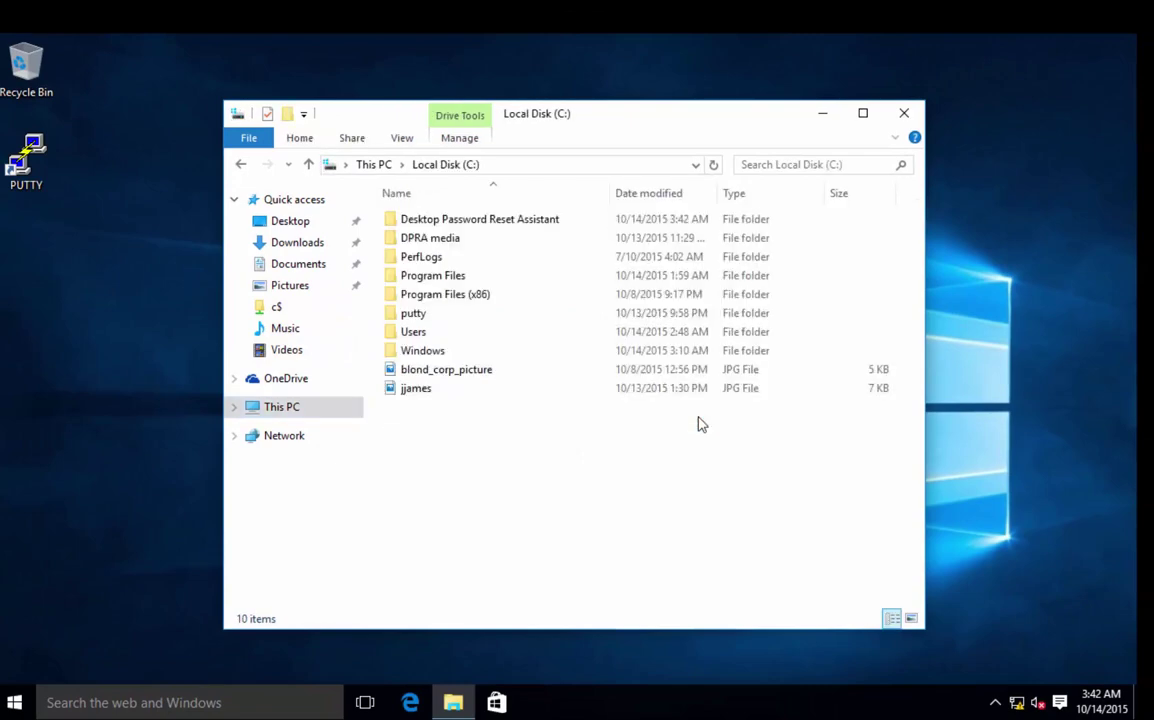
pyautogui.click(469, 222)
pyautogui.press('Delete')
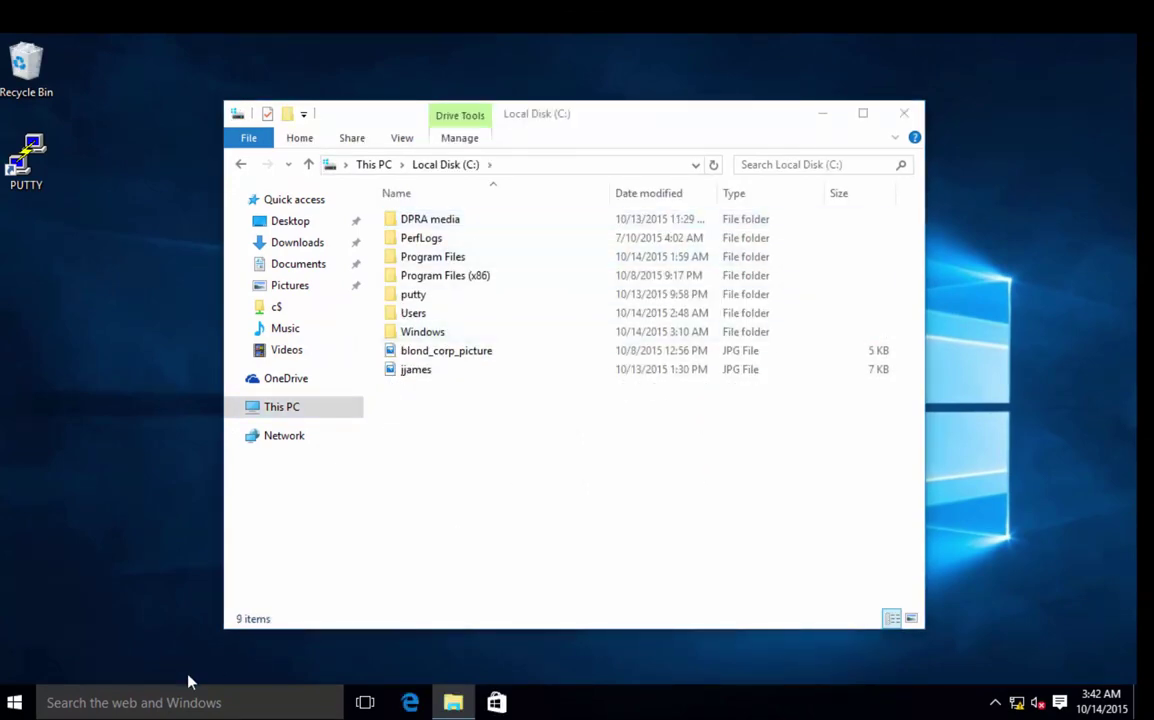
# Launch regedit from Start search and expand HKEY_LOCAL_MACHINE\SOFTWARE to check for an IBM key.
pyautogui.click(14, 704)
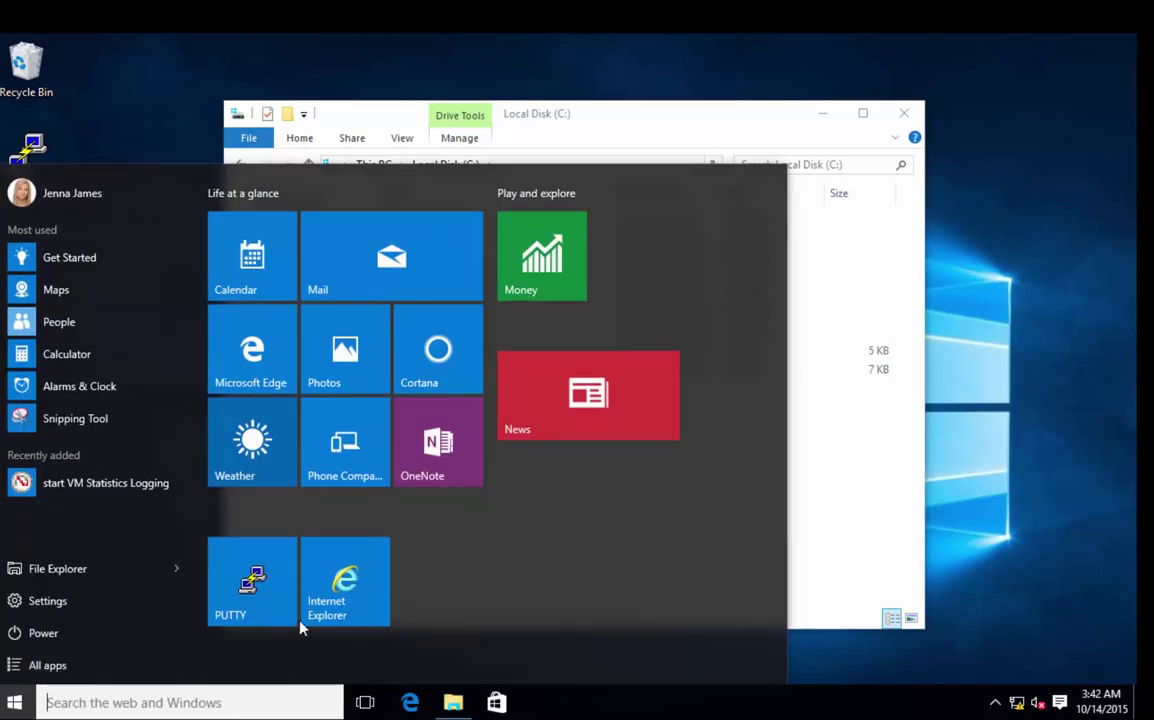
pyautogui.click(89, 703)
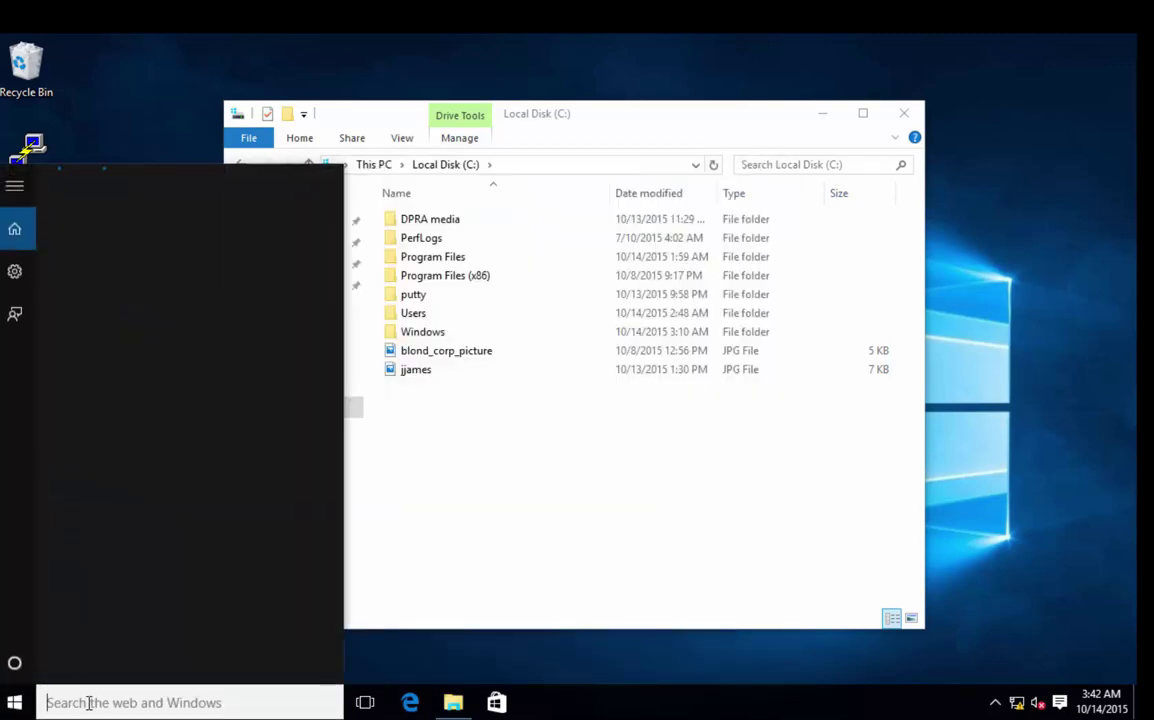
pyautogui.write('regedit')
pyautogui.press('Return')
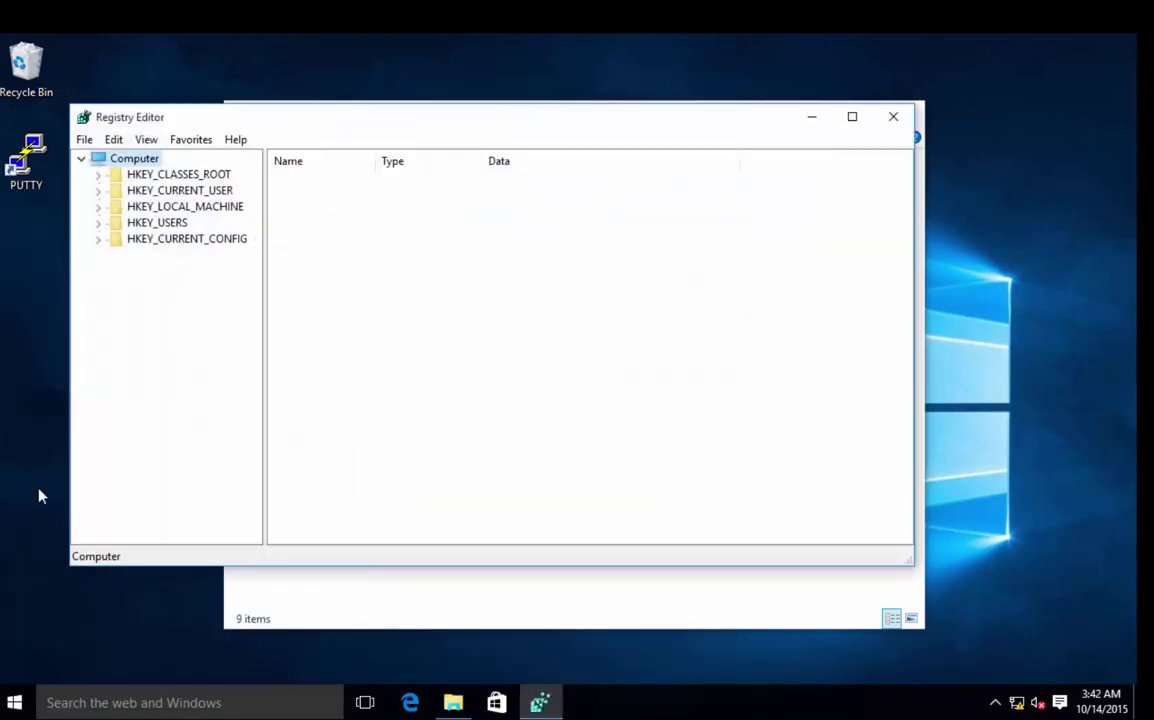
pyautogui.click(98, 208)
pyautogui.click(115, 287)
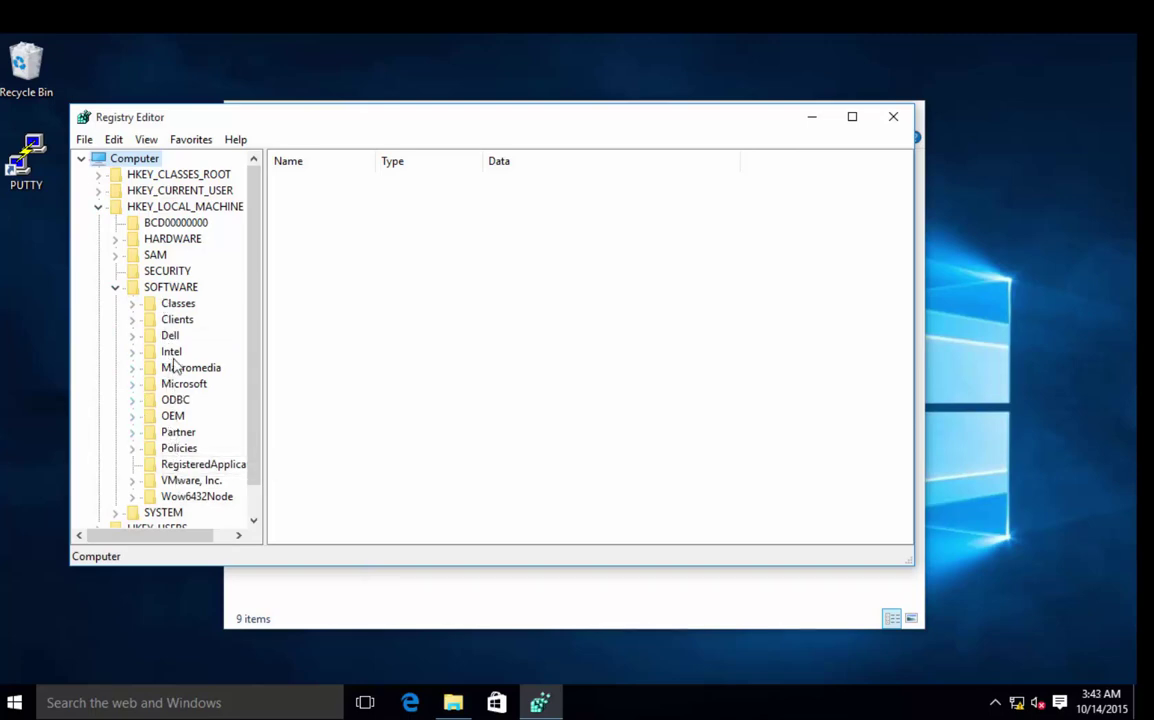
# Close Registry Editor and File Explorer, then restart Windows from the Start power menu.
pyautogui.click(905, 122)
pyautogui.click(904, 115)
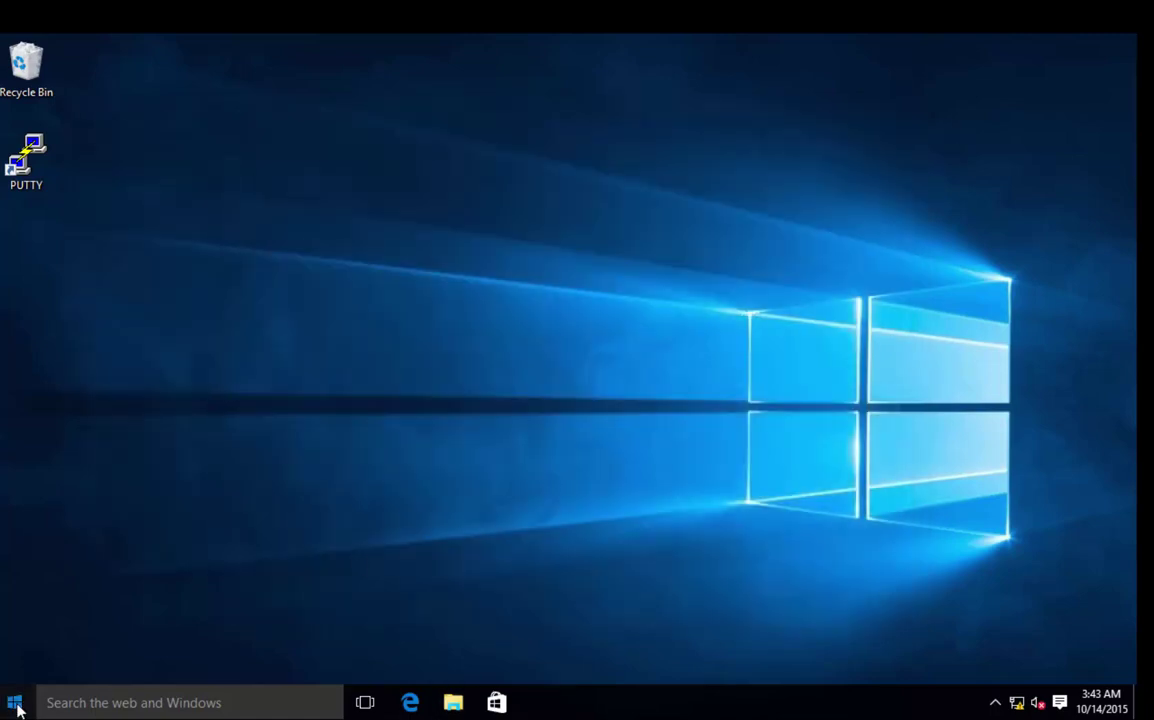
pyautogui.click(14, 702)
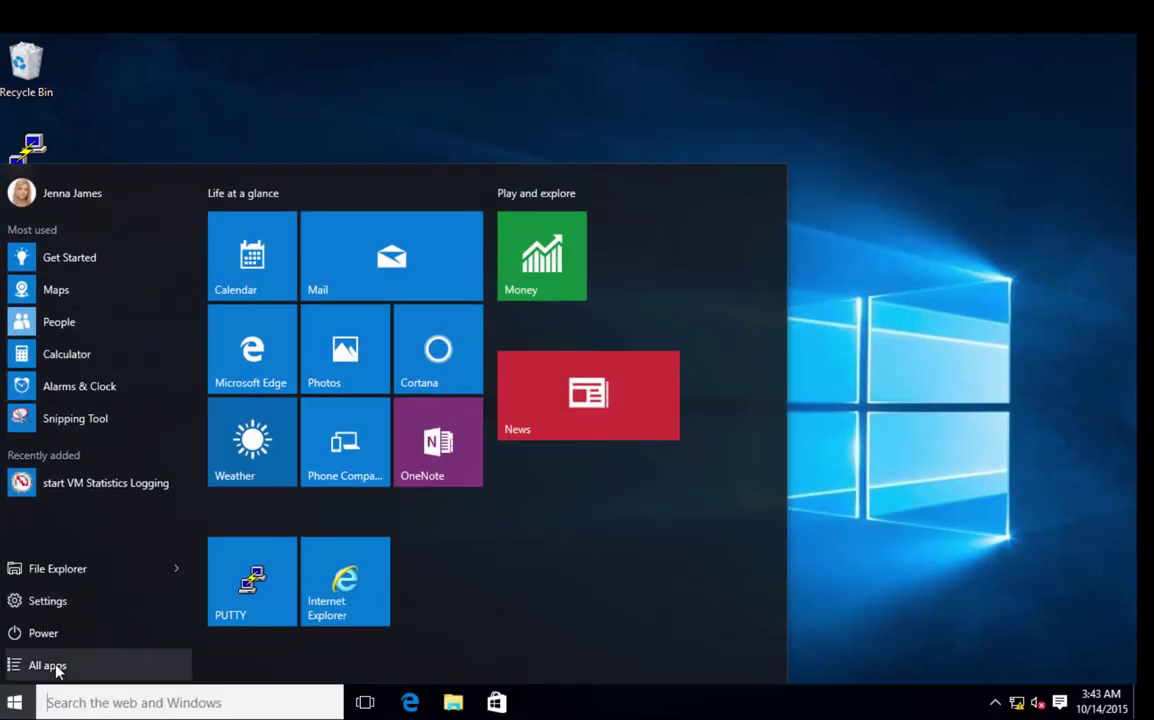
pyautogui.click(47, 635)
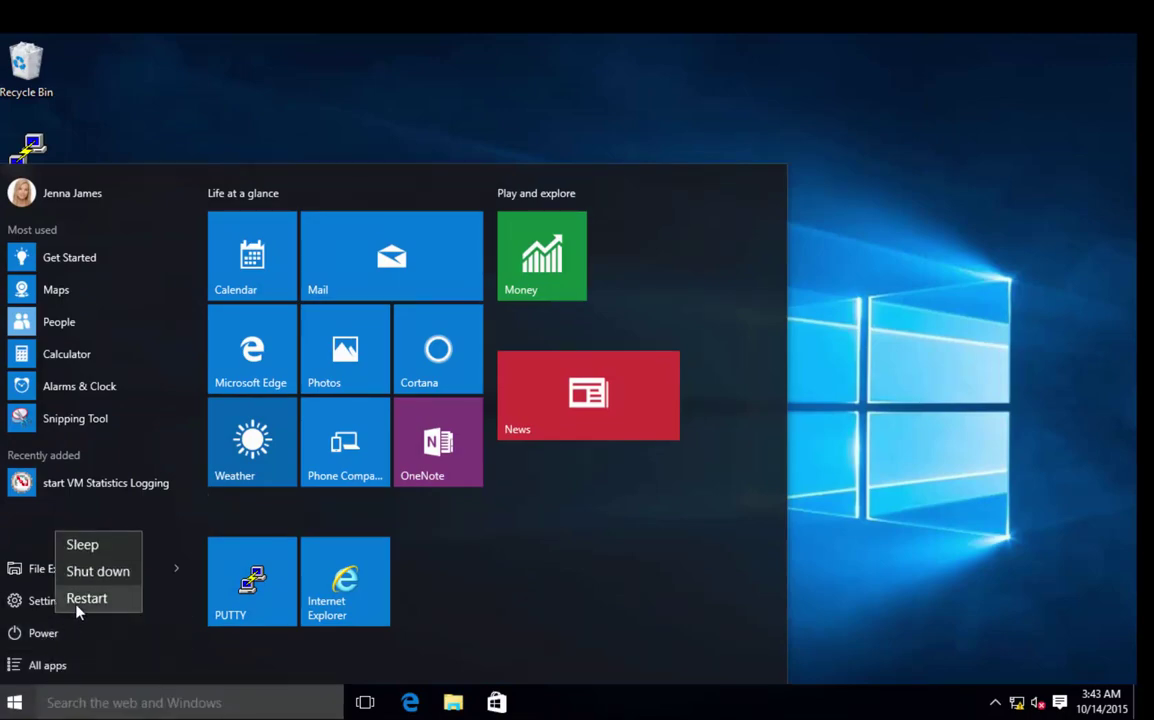
pyautogui.click(86, 598)
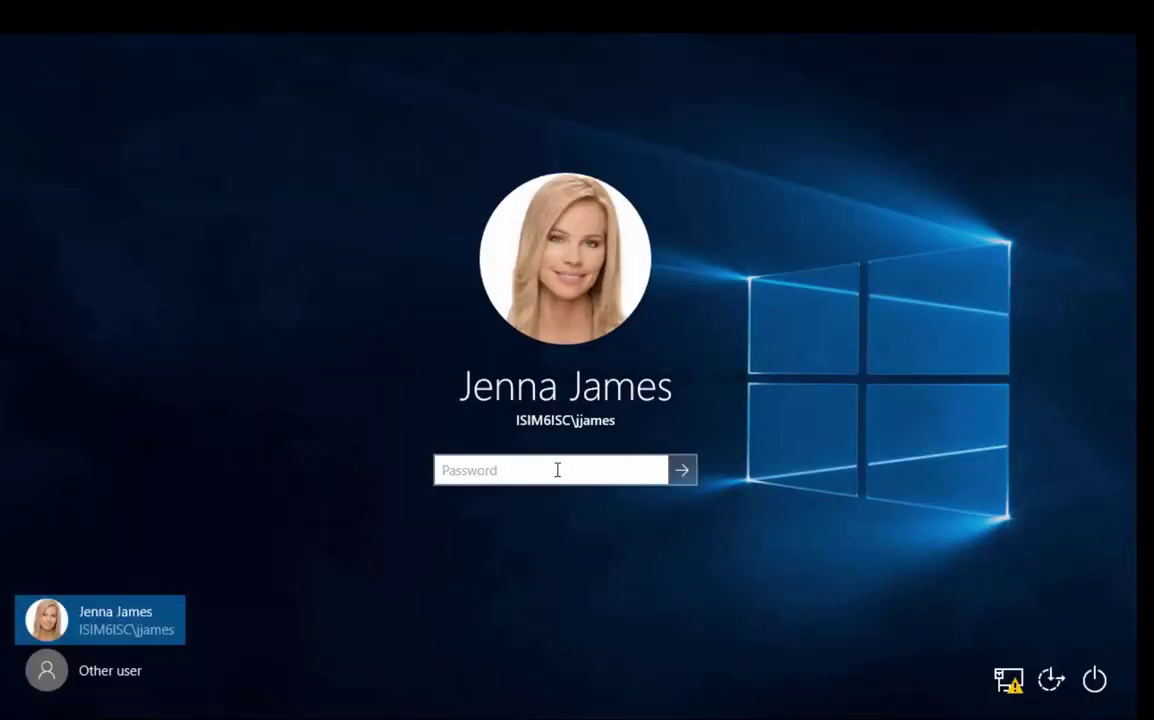
# Retry the account password at the sign-in screen, dismissing the incorrect-password messages.
pyautogui.write('••••')
pyautogui.press('Return')
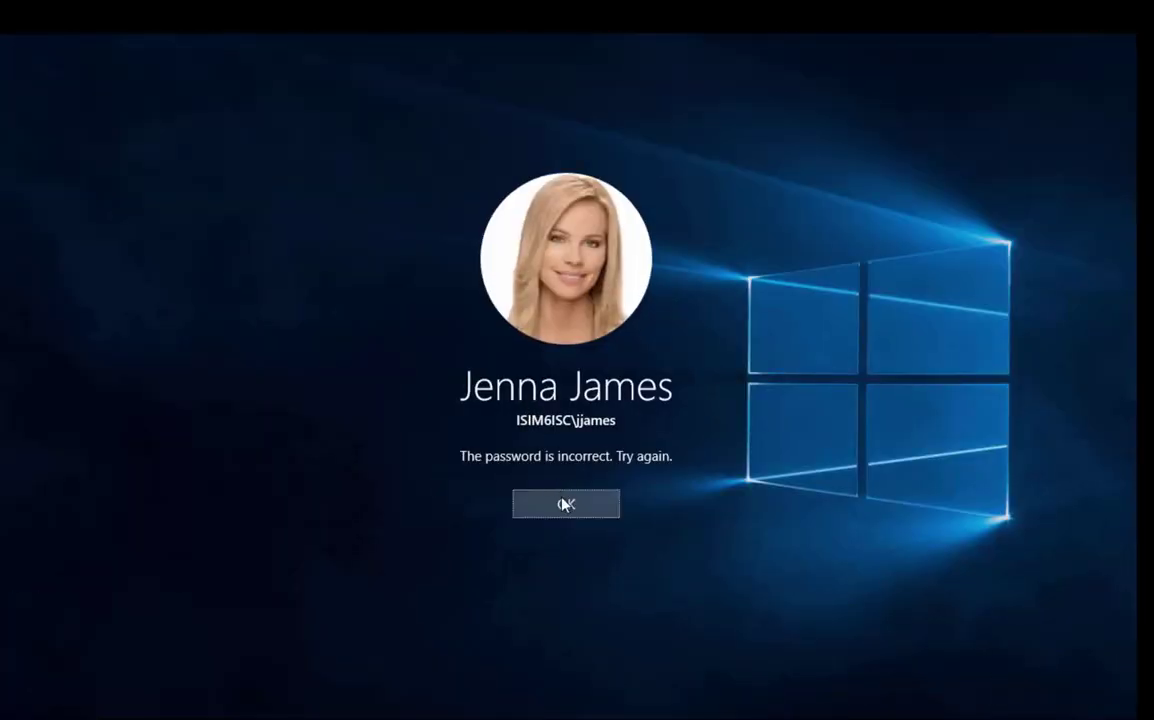
pyautogui.click(561, 500)
pyautogui.write('•••')
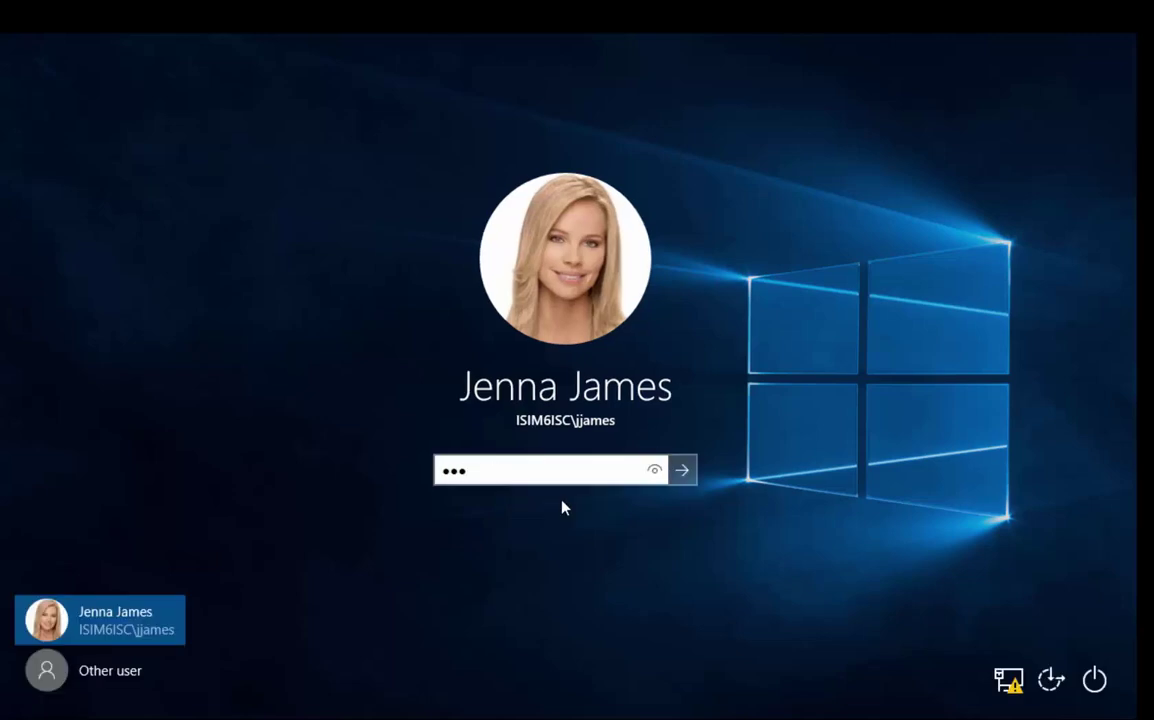
pyautogui.write('•••••••••')
pyautogui.press('Return')
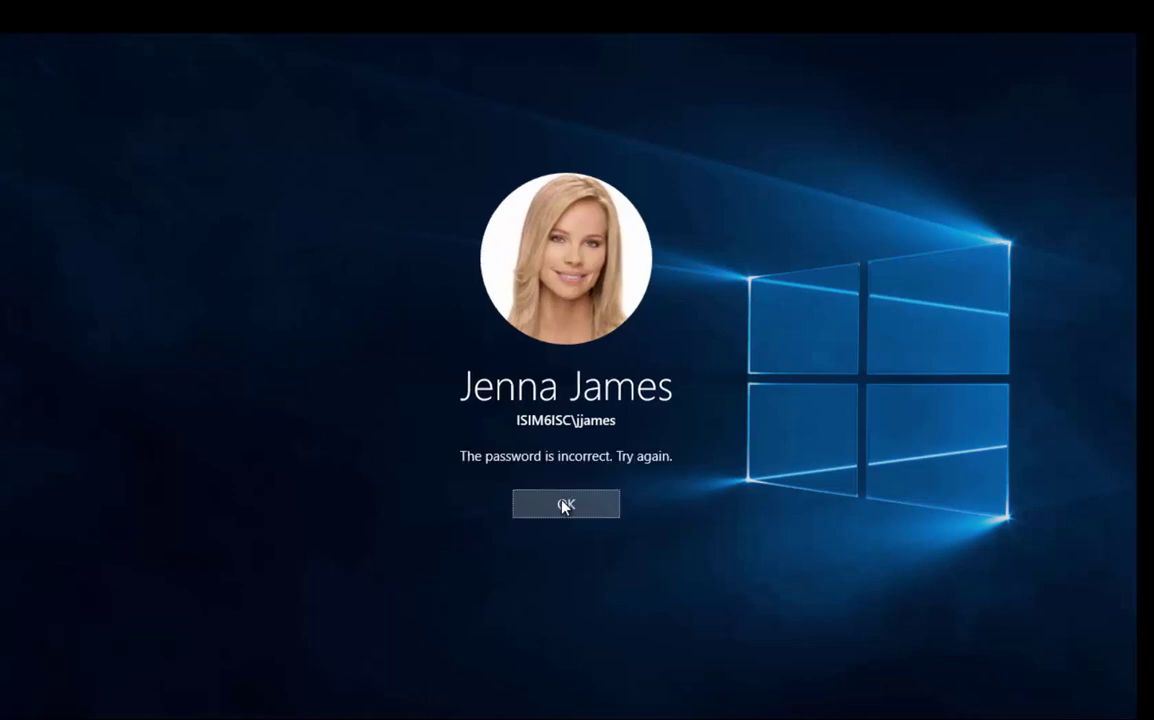
pyautogui.click(565, 505)
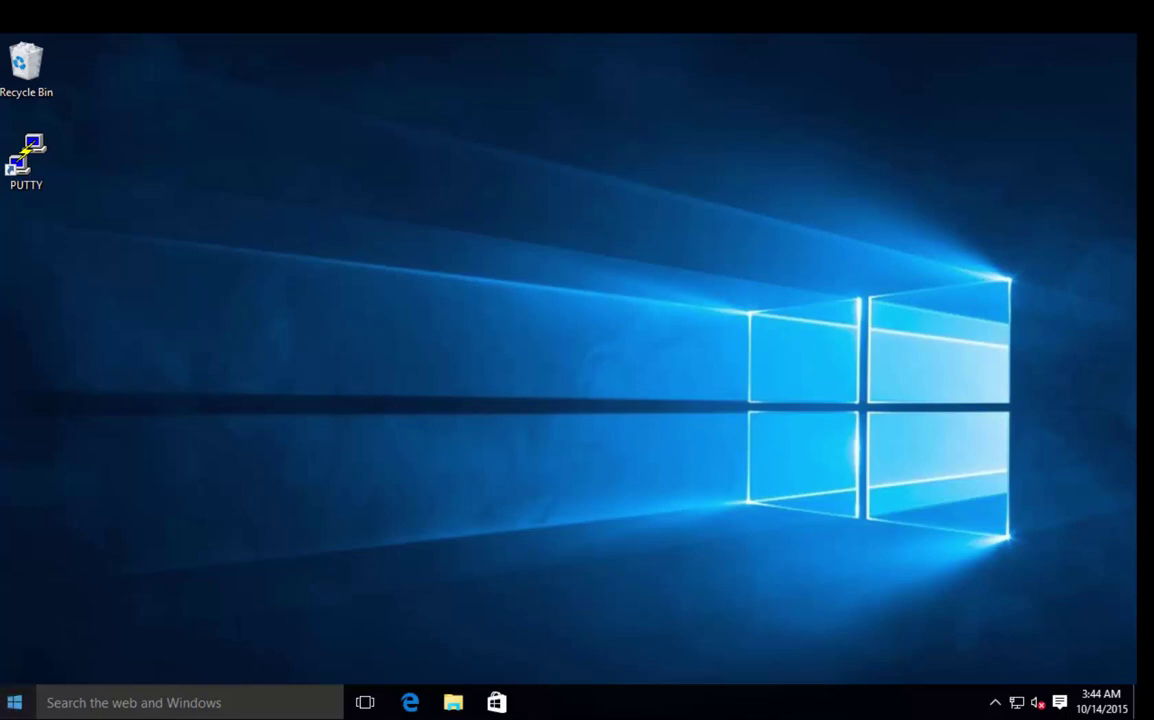
# Open C:\DPRA media in File Explorer and run SetupDPRA as administrator.
pyautogui.click(14, 702)
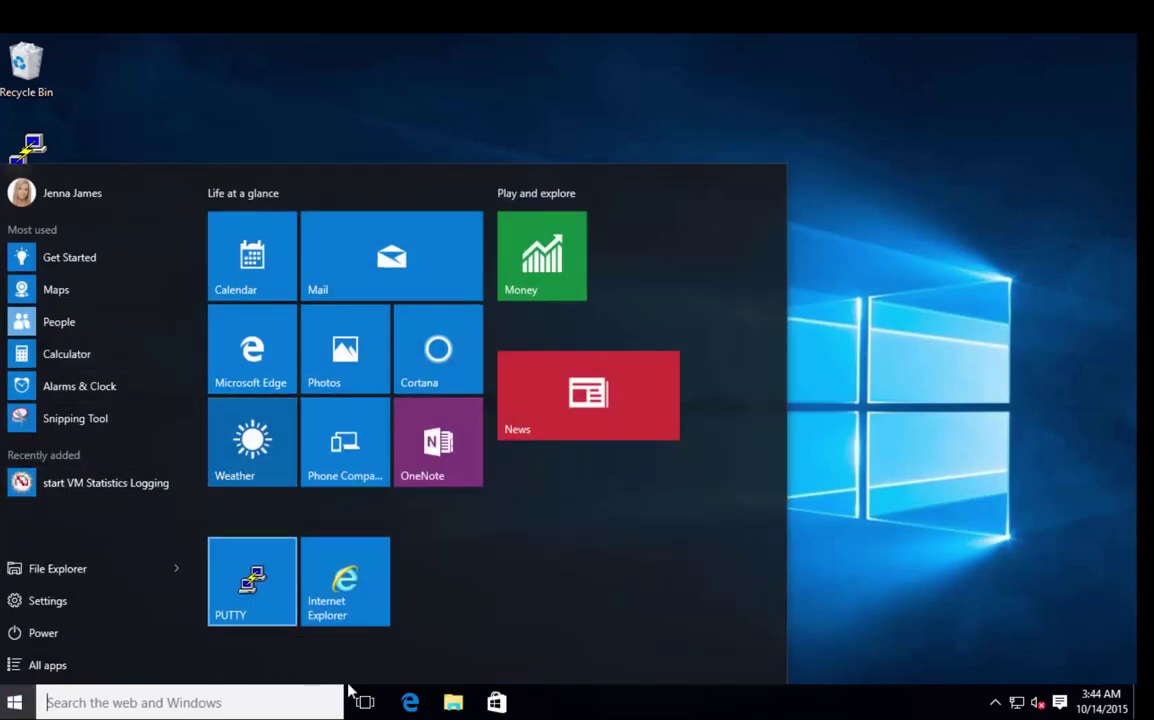
pyautogui.click(458, 701)
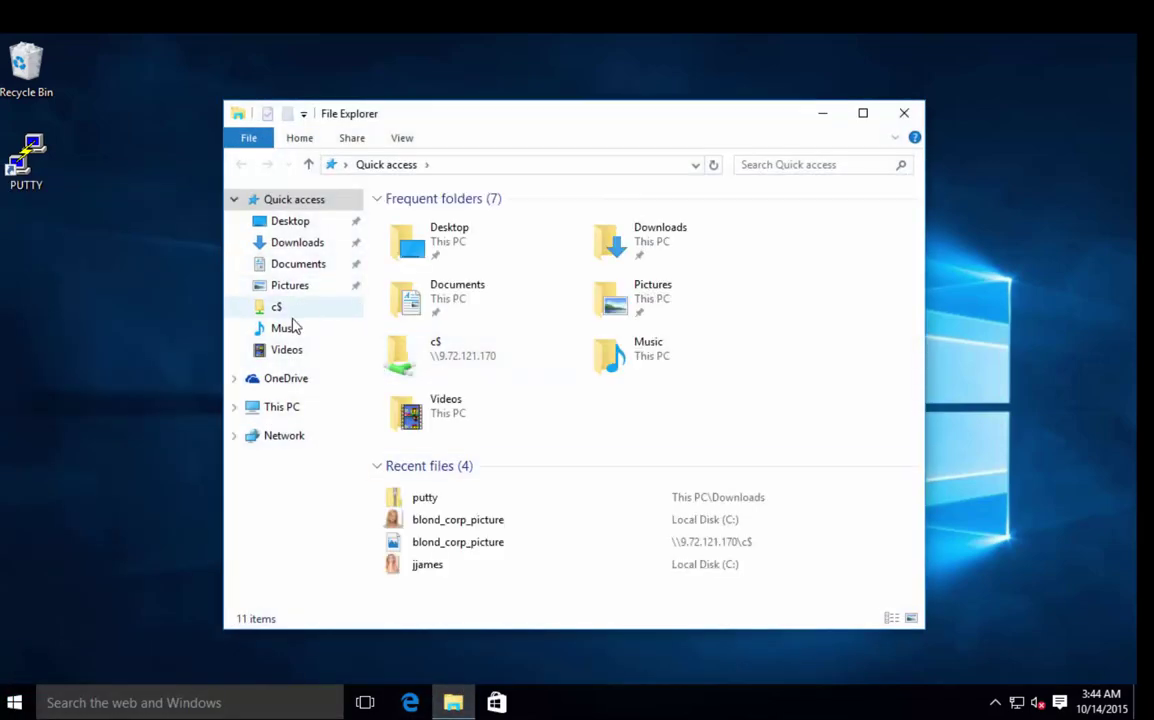
pyautogui.click(296, 407)
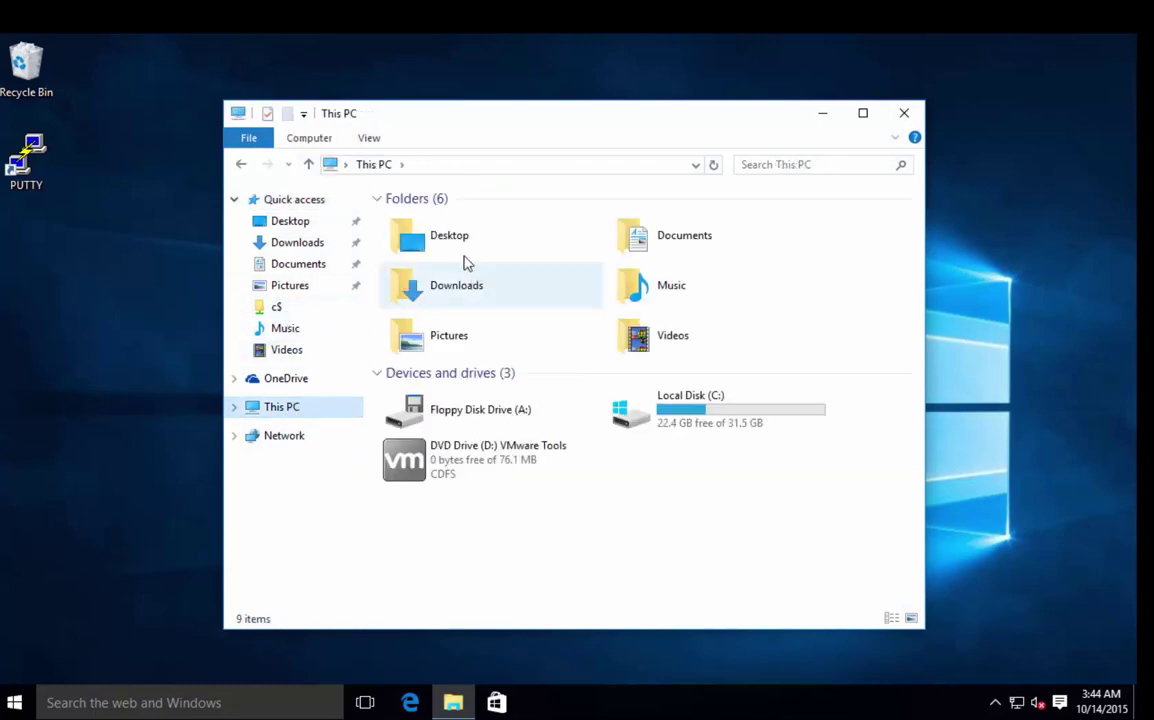
pyautogui.doubleClick(693, 418)
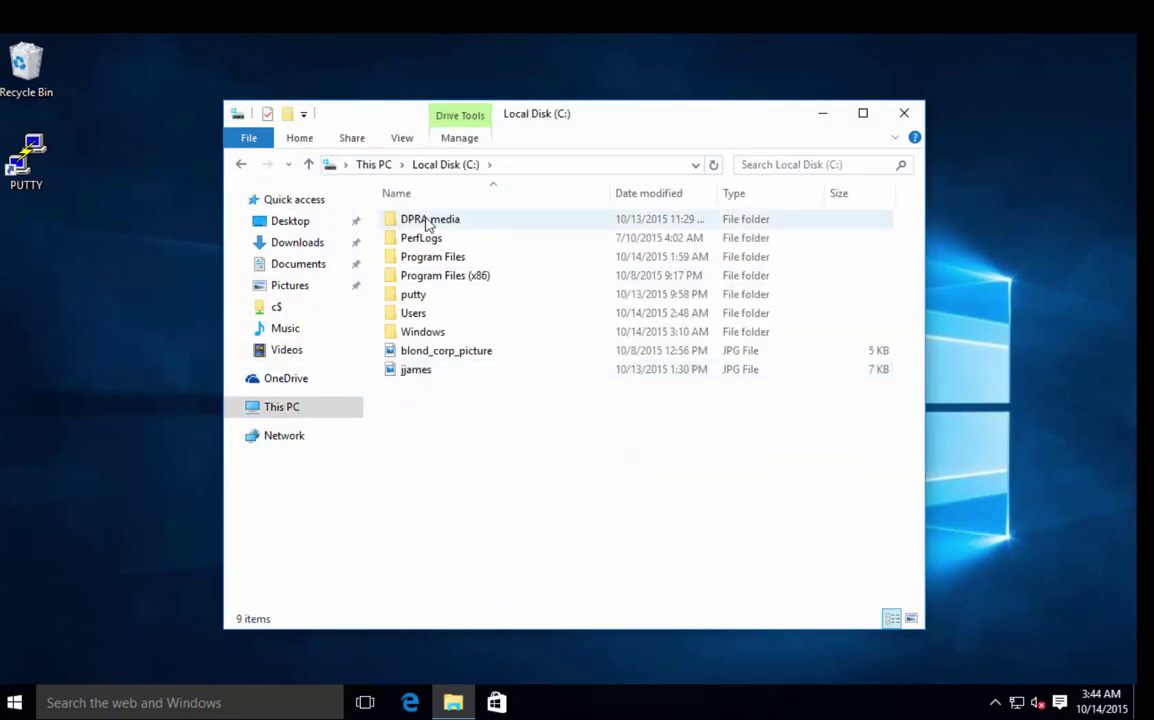
pyautogui.doubleClick(428, 220)
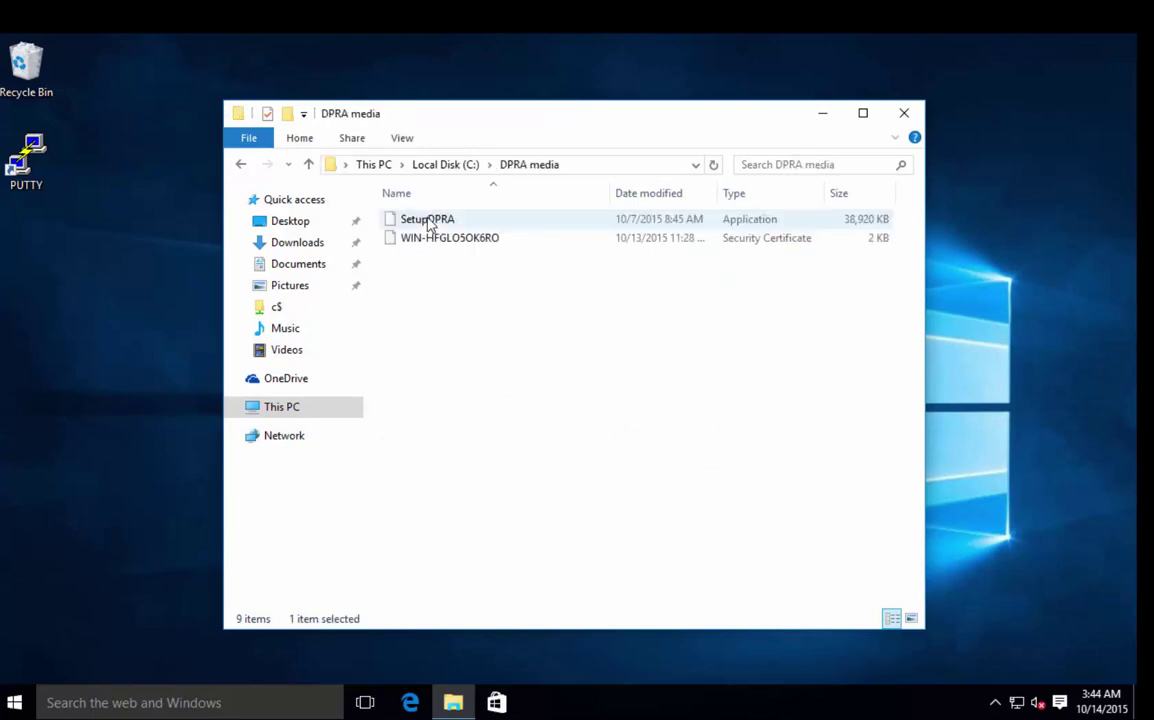
pyautogui.click(422, 220)
pyautogui.rightClick(422, 222)
pyautogui.click(494, 251)
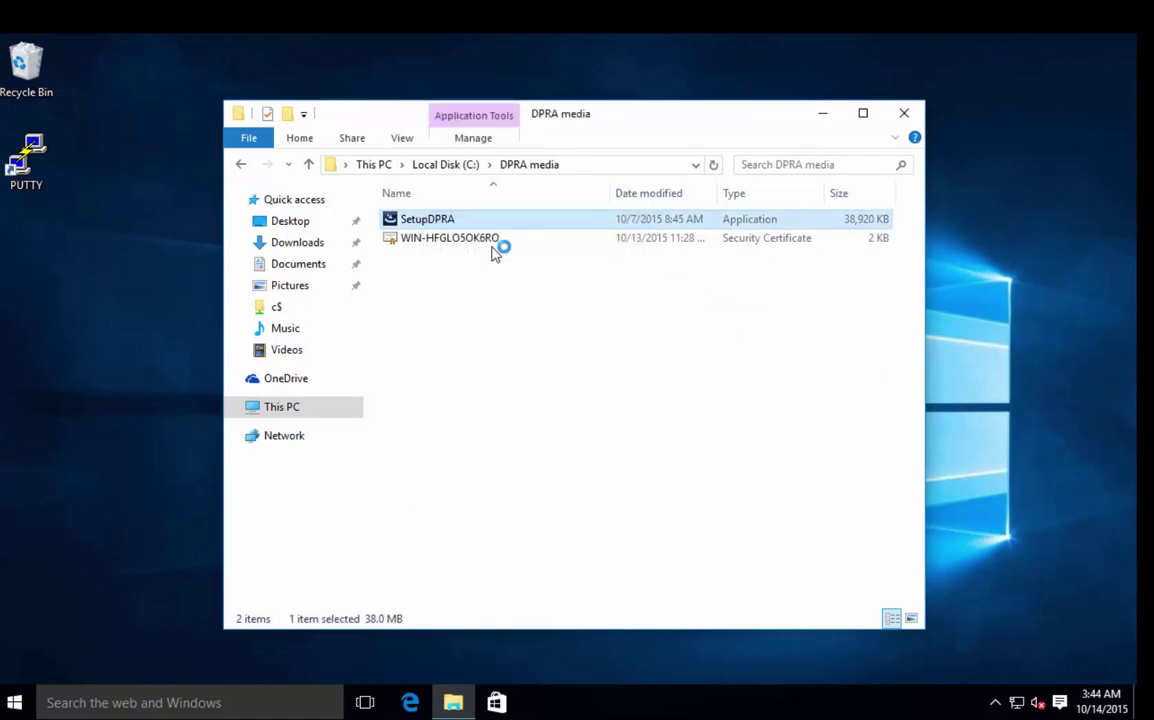
# Approve the UAC prompt with the administrator account and password, then pass the installer Introduction page.
pyautogui.write('administrator')
pyautogui.press('Tab')
pyautogui.write('•')
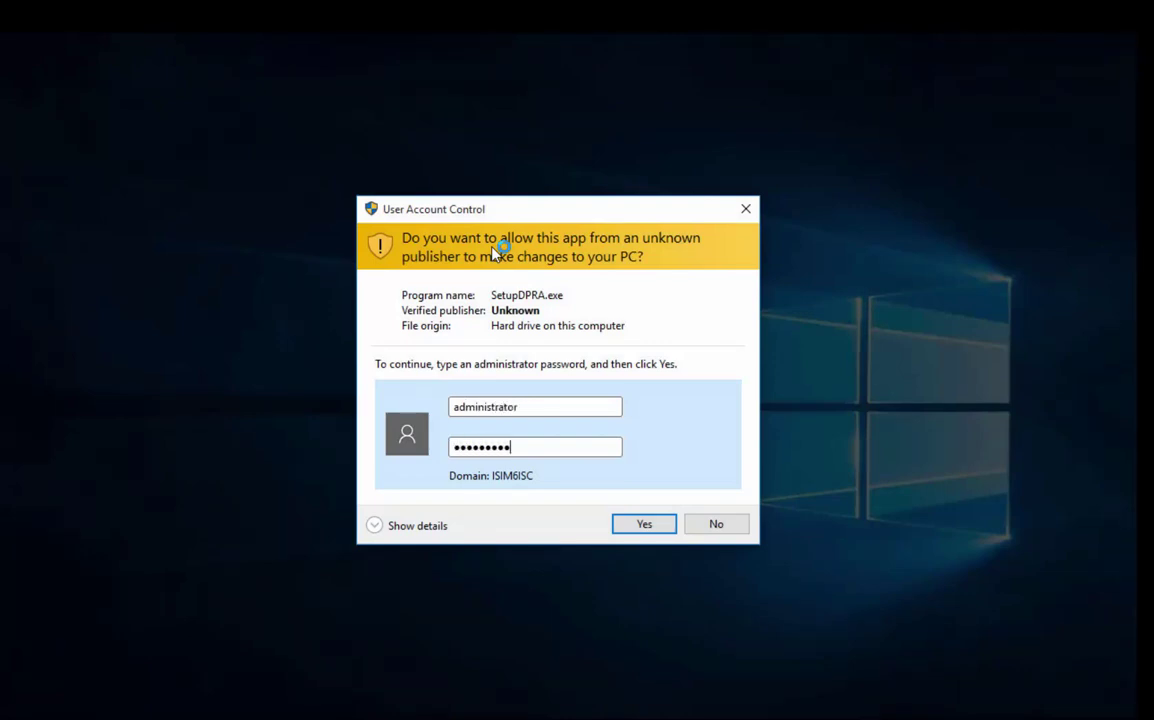
pyautogui.press('Return')
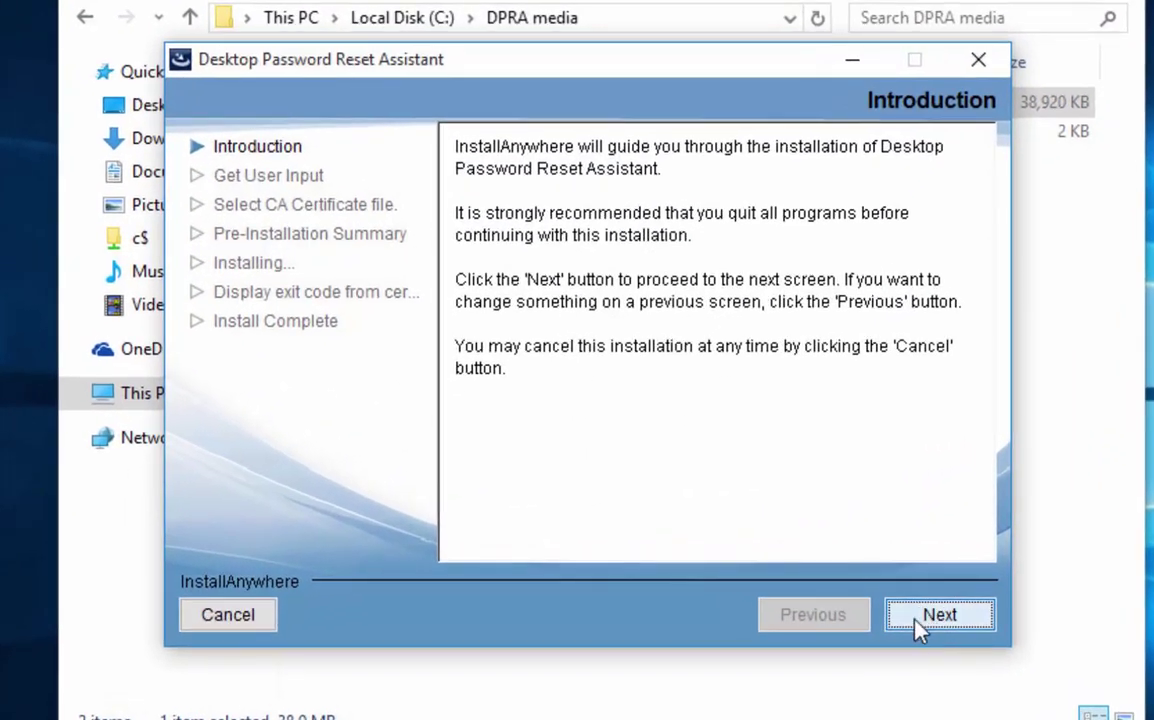
pyautogui.click(893, 603)
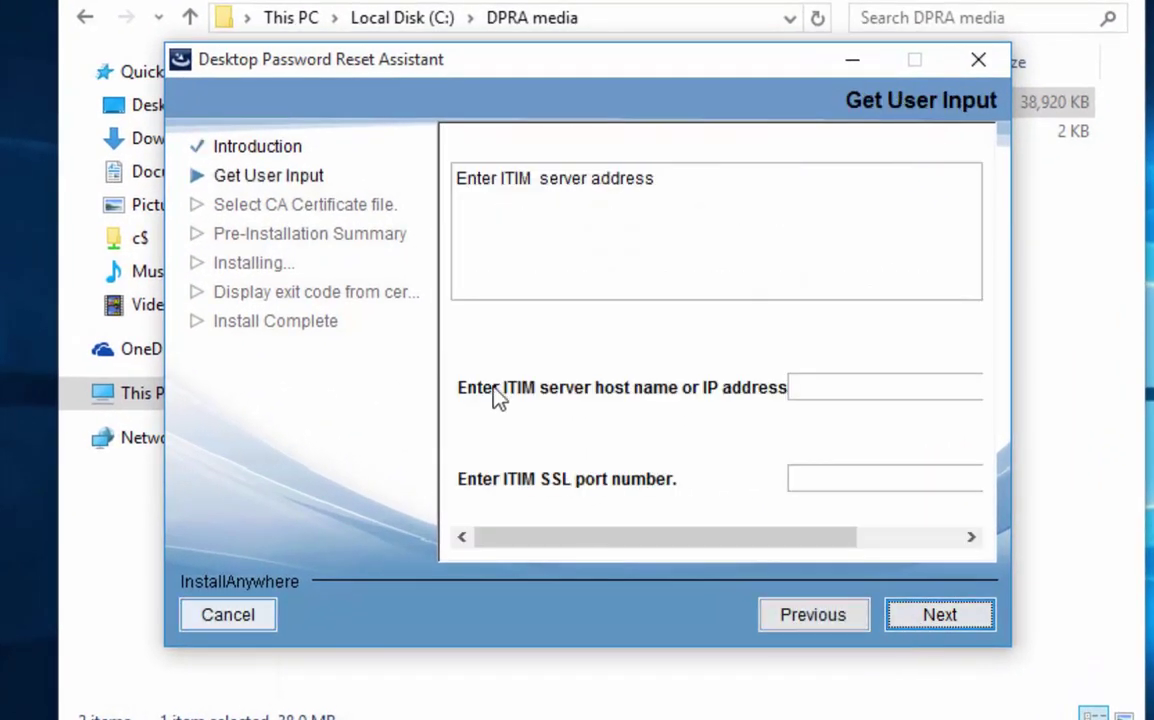
# Enter ITIM server host 9.72.121.170 and SSL port 9443 in the installer.
pyautogui.click(865, 392)
pyautogui.write('9.72.121.1')
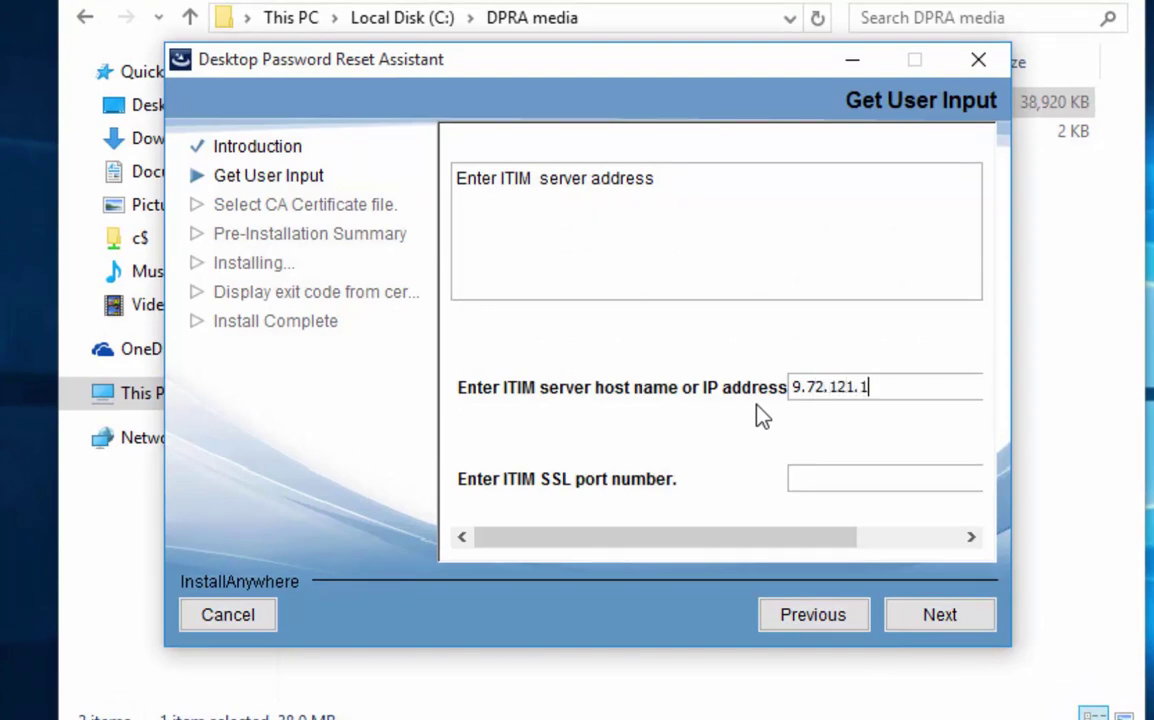
pyautogui.write('70')
pyautogui.click(851, 478)
pyautogui.write('94543')
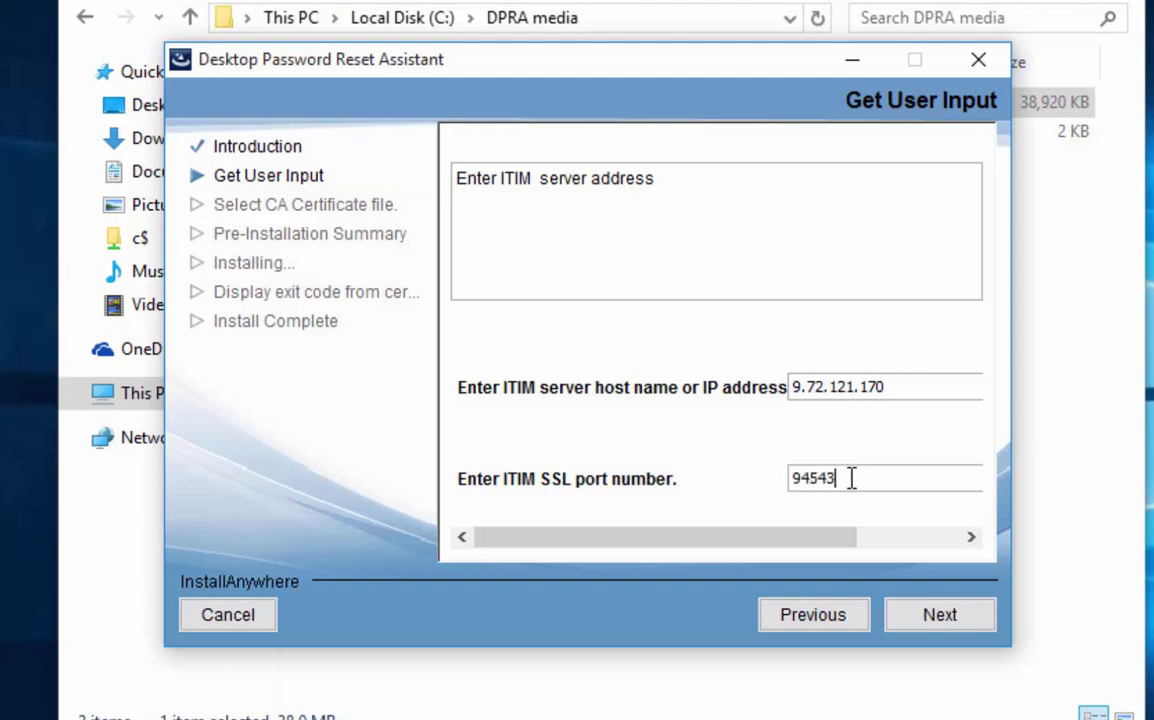
pyautogui.press('BackSpace')
pyautogui.press('BackSpace')
pyautogui.press('BackSpace')
pyautogui.write('43')
# Choose the WIN-HFGLO5OK6RO CA certificate file from the DPRA media folder.
pyautogui.click(940, 616)
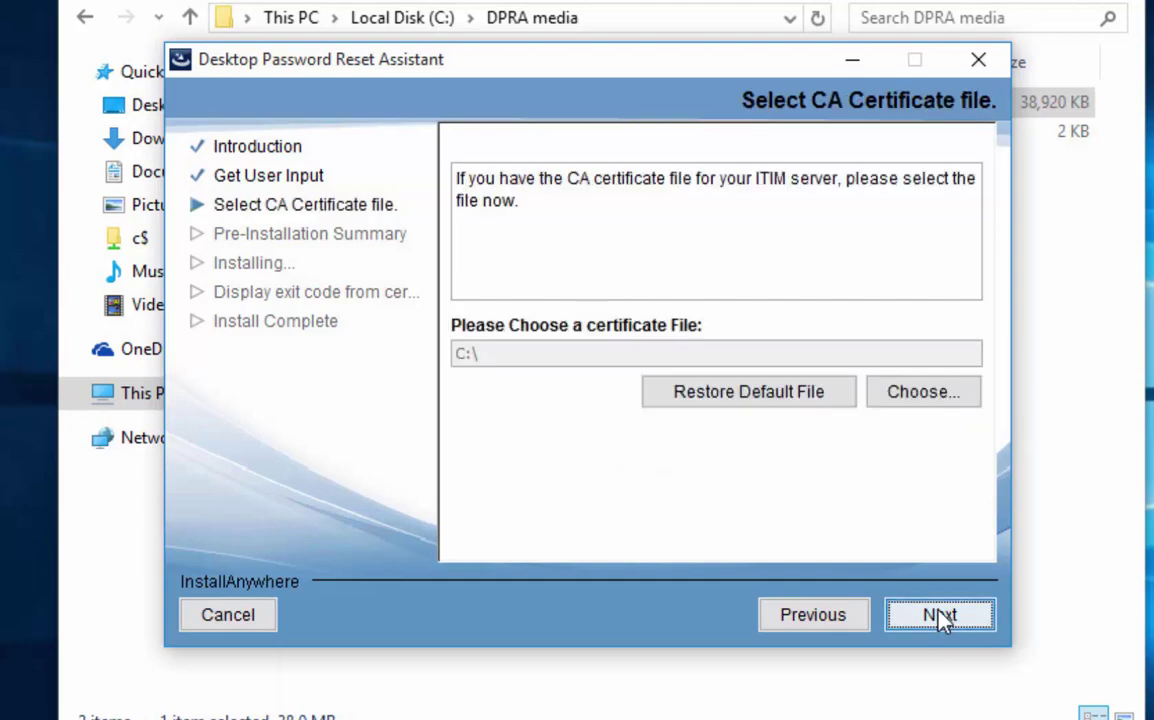
pyautogui.click(945, 393)
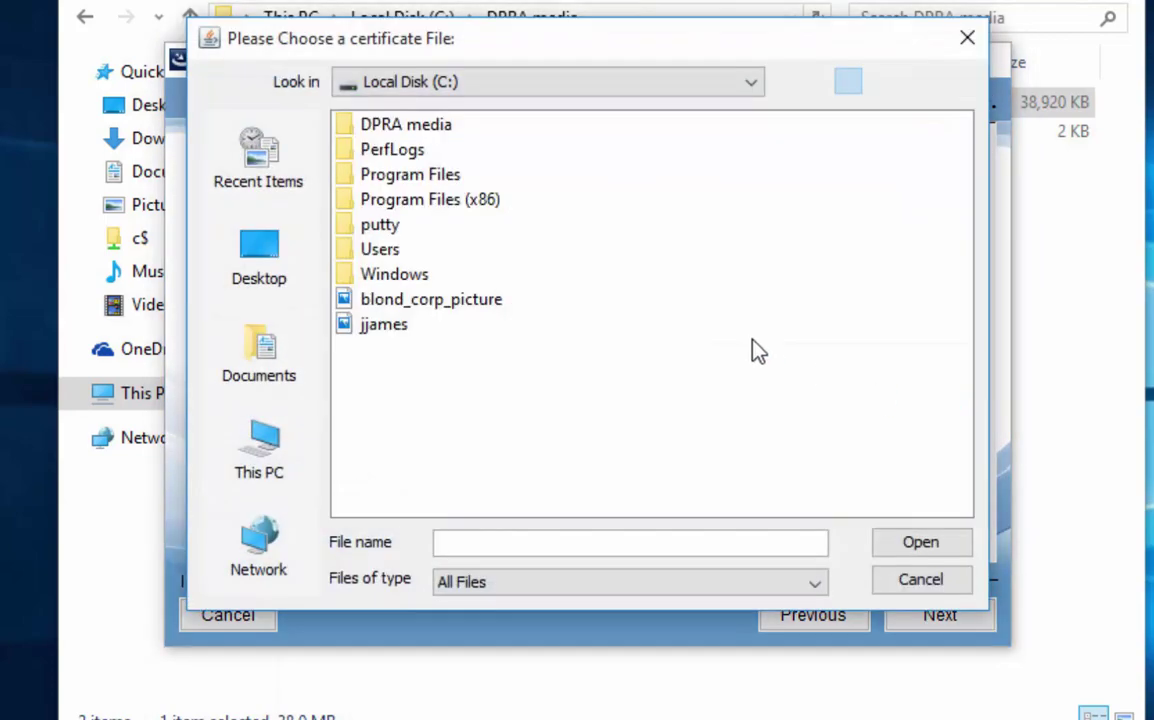
pyautogui.doubleClick(386, 128)
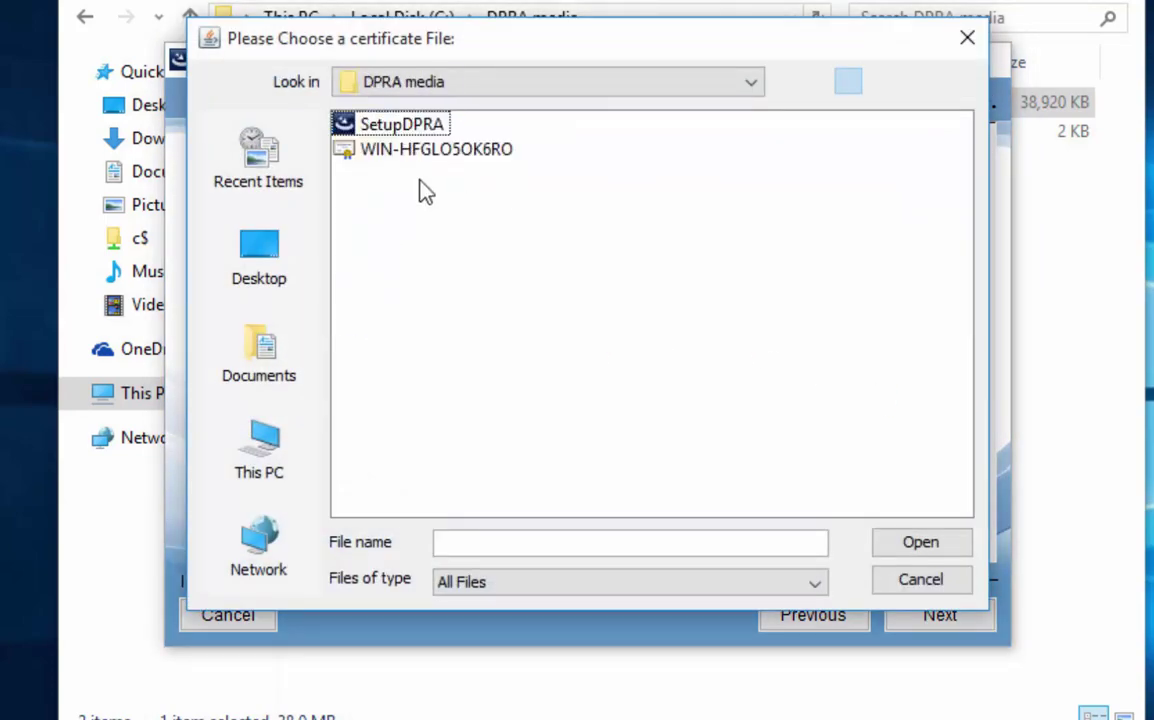
pyautogui.click(417, 152)
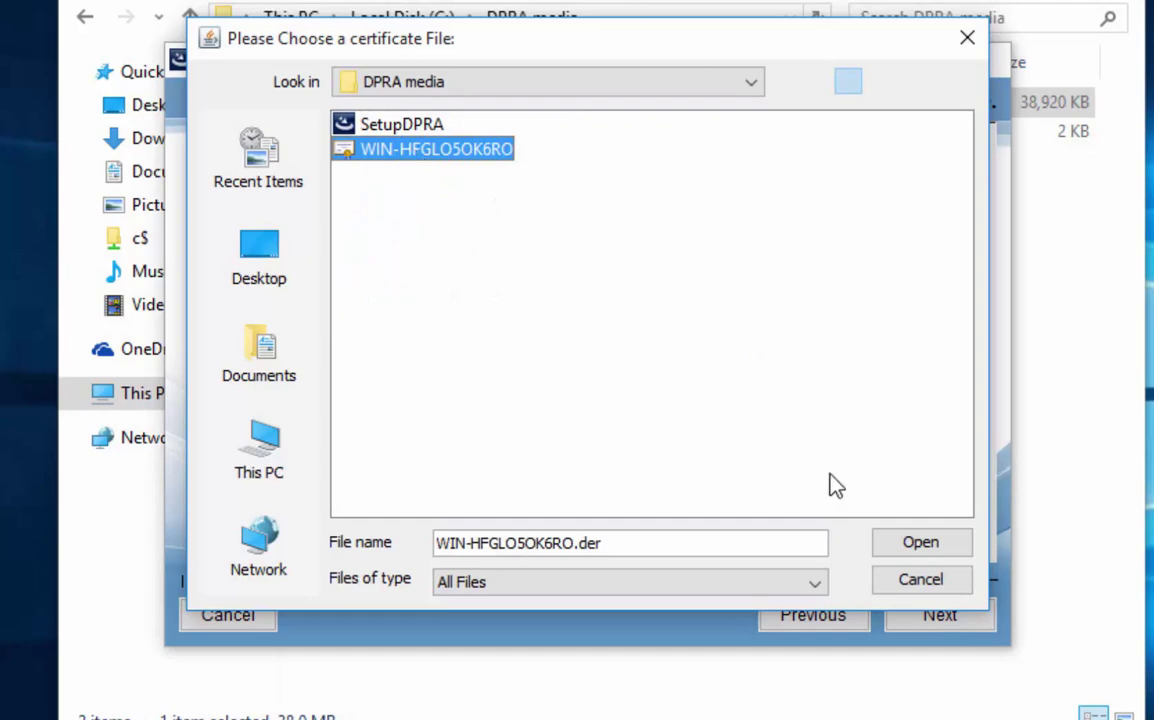
pyautogui.click(916, 545)
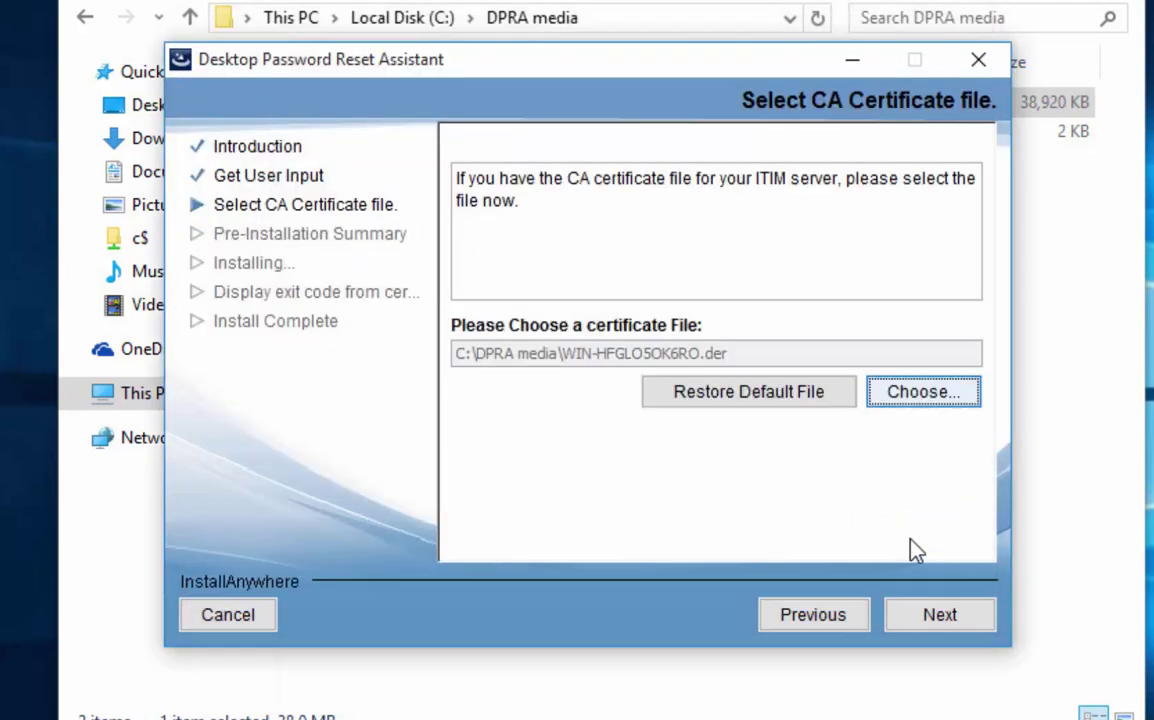
# Install Desktop Password Reset Assistant from the pre-installation summary and close the finished installer.
pyautogui.click(926, 614)
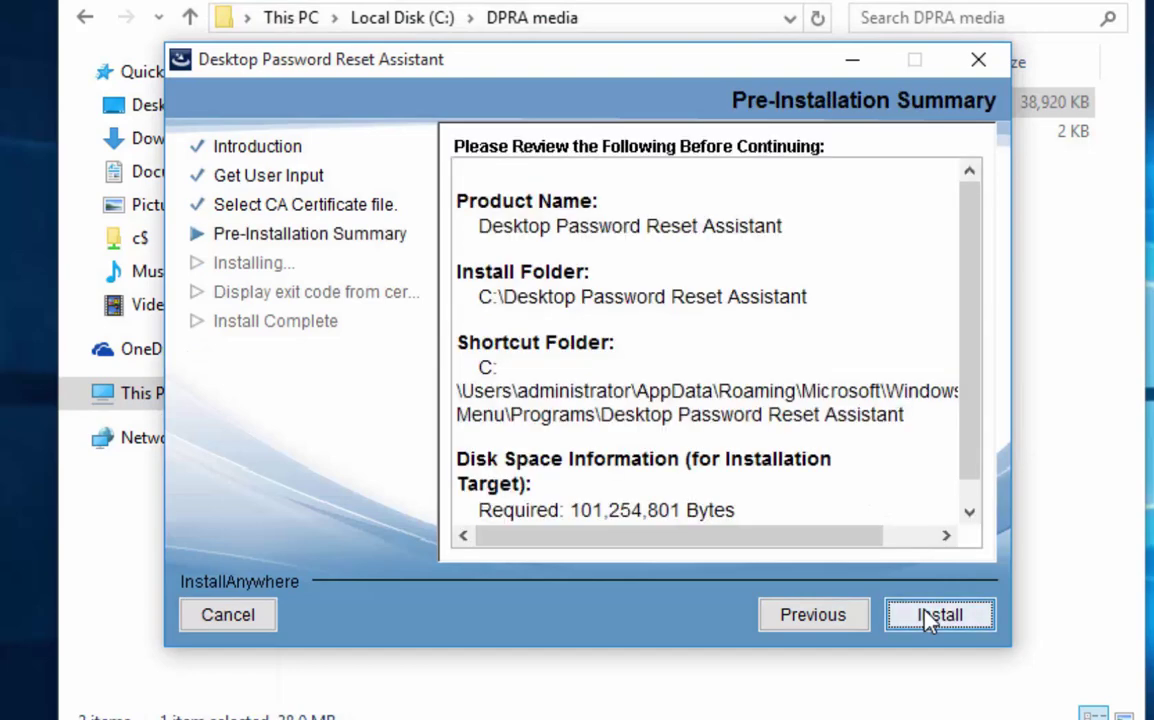
pyautogui.click(926, 616)
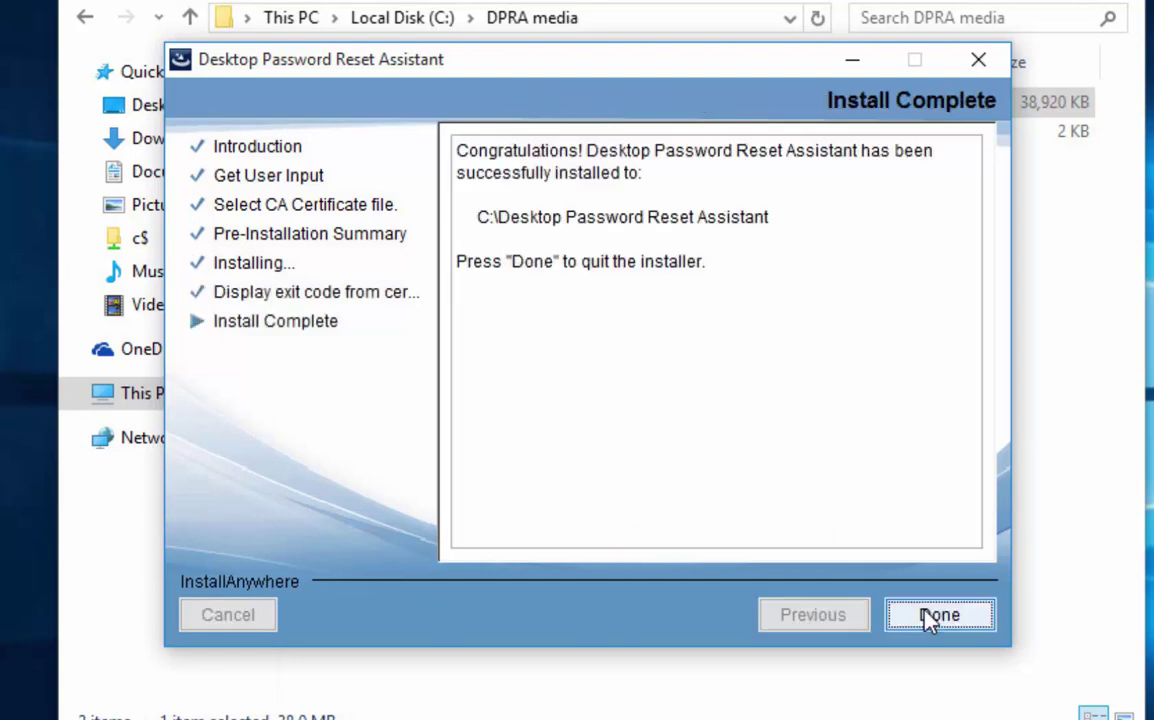
pyautogui.click(930, 617)
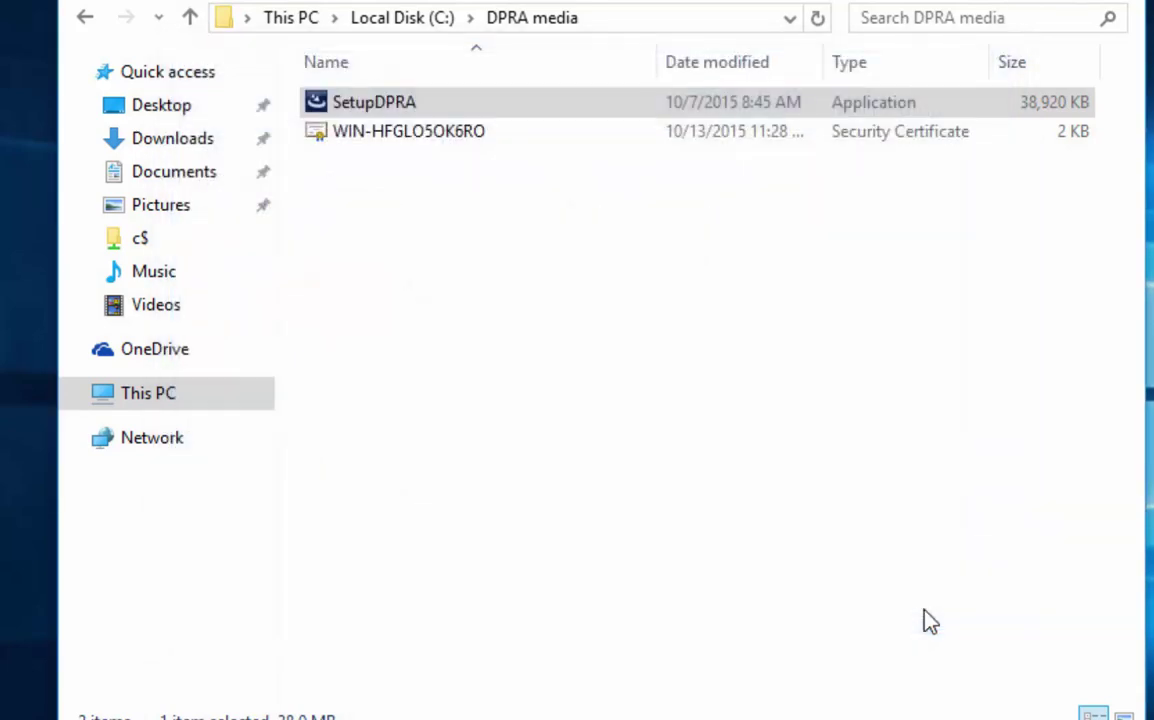
# Browse to C:\Desktop Password Reset Assistant and look inside its jre folder.
pyautogui.click(157, 400)
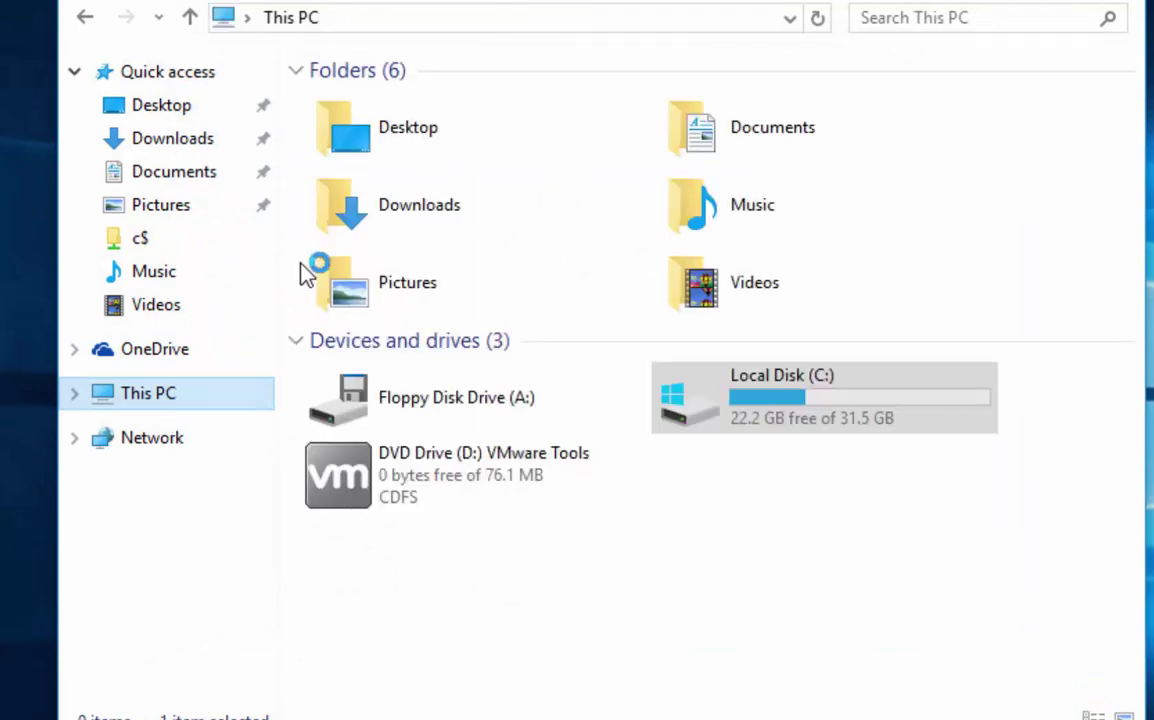
pyautogui.doubleClick(814, 381)
pyautogui.doubleClick(458, 104)
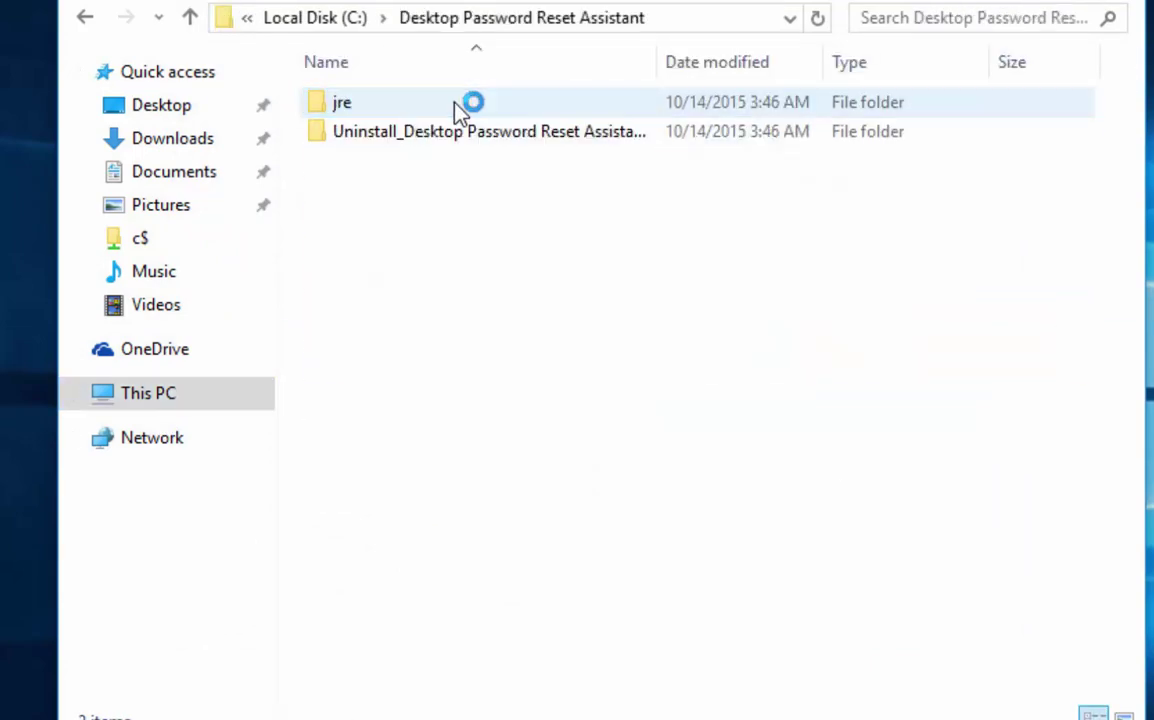
pyautogui.doubleClick(343, 104)
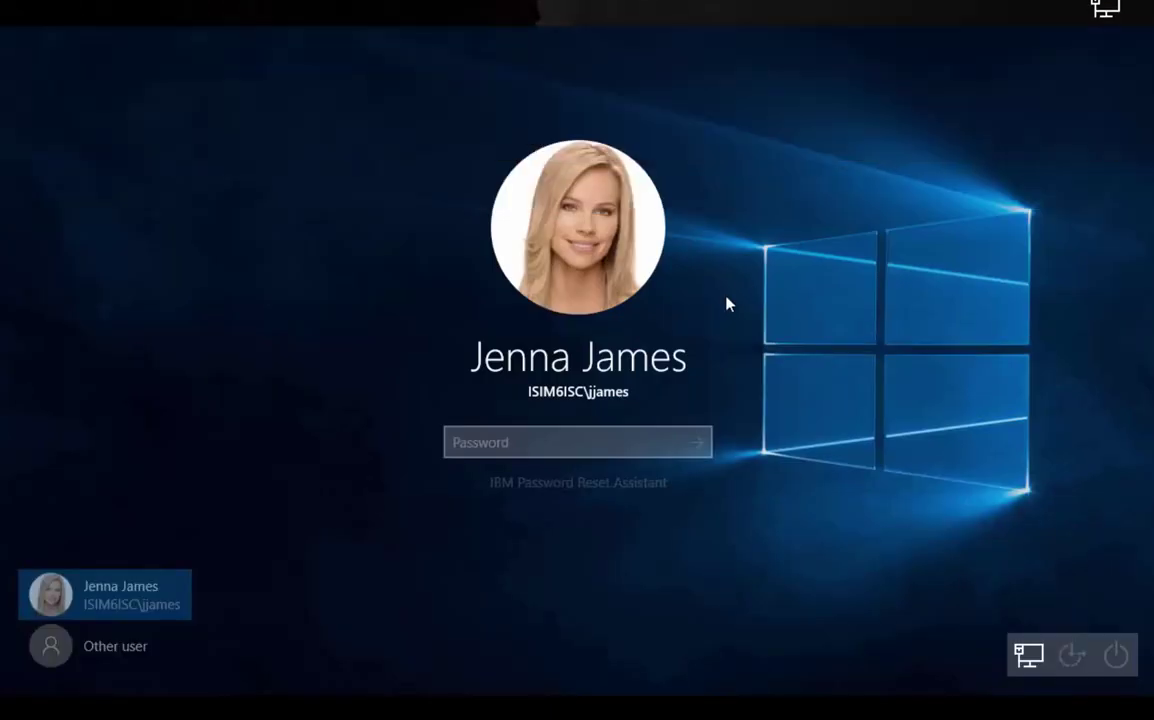
# Start the password reset assistant from sign-in, enter the user's ID and answer the challenge question.
pyautogui.click(566, 494)
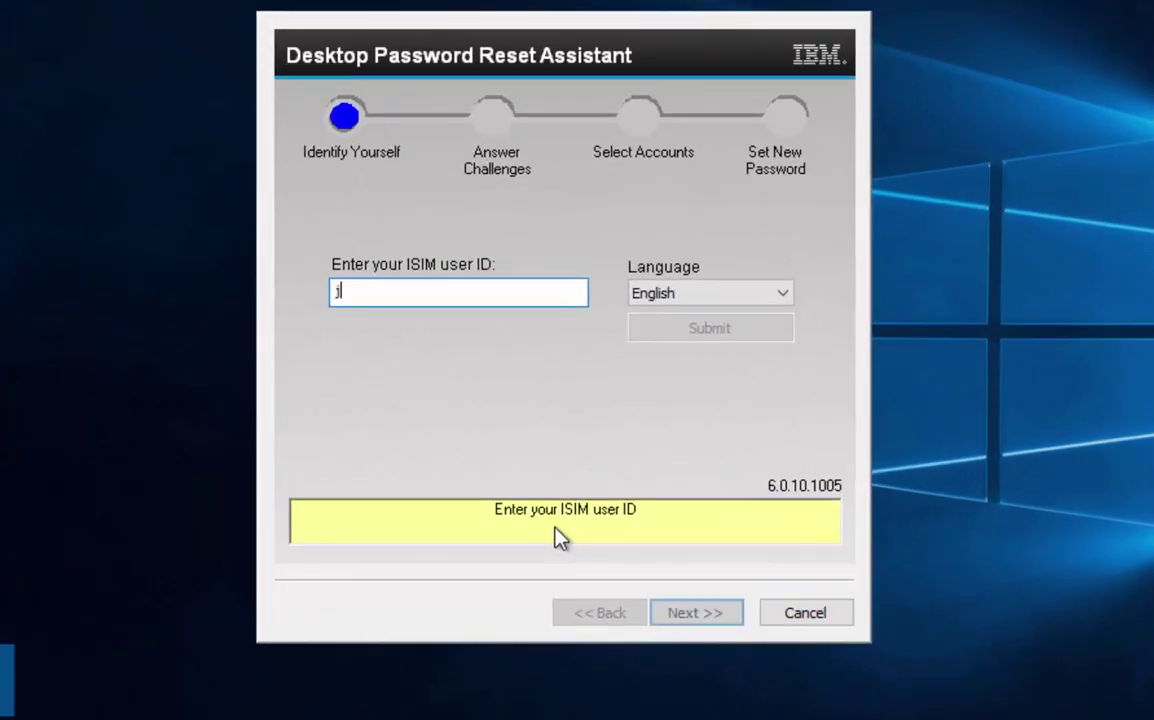
pyautogui.press('Return')
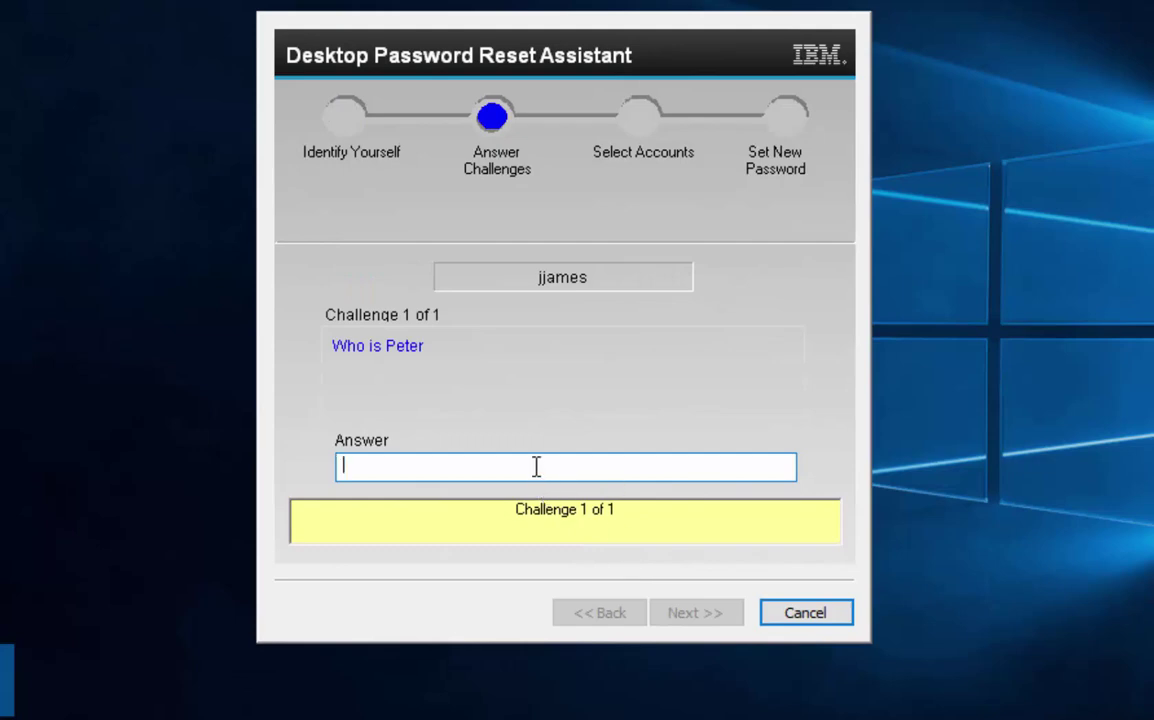
pyautogui.write('*****')
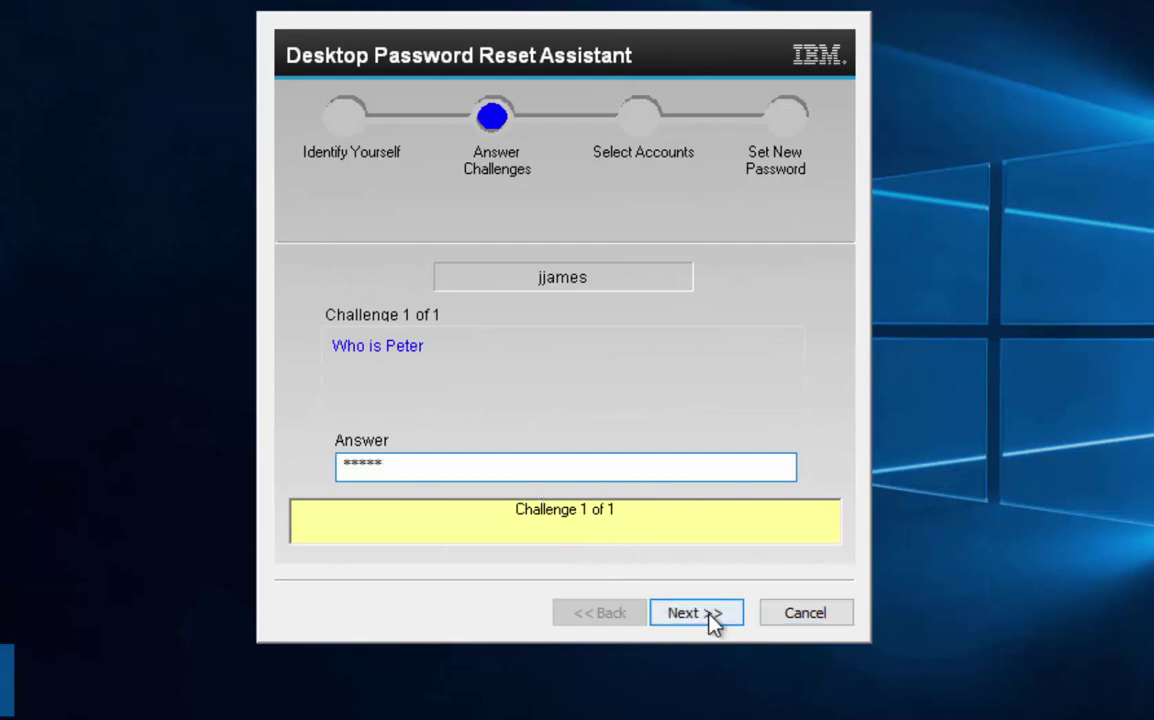
pyautogui.click(708, 616)
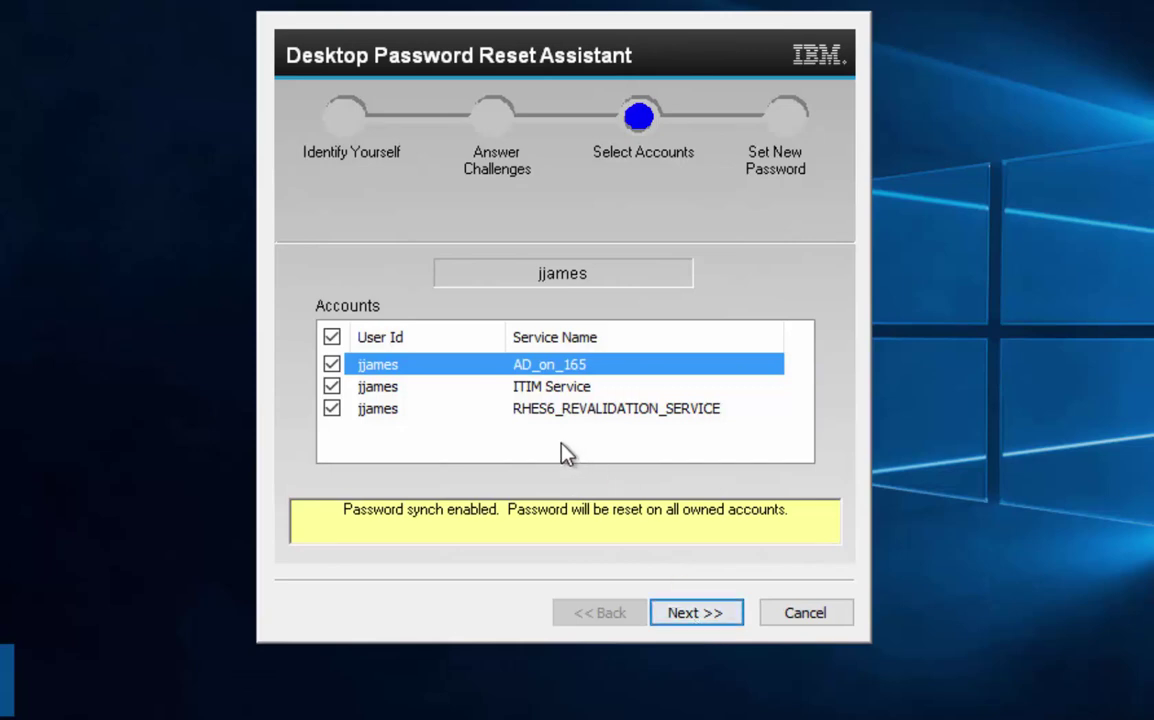
# Enter and confirm a new password for all owned accounts, submit it to ISIM, and dismiss the success message.
pyautogui.click(696, 612)
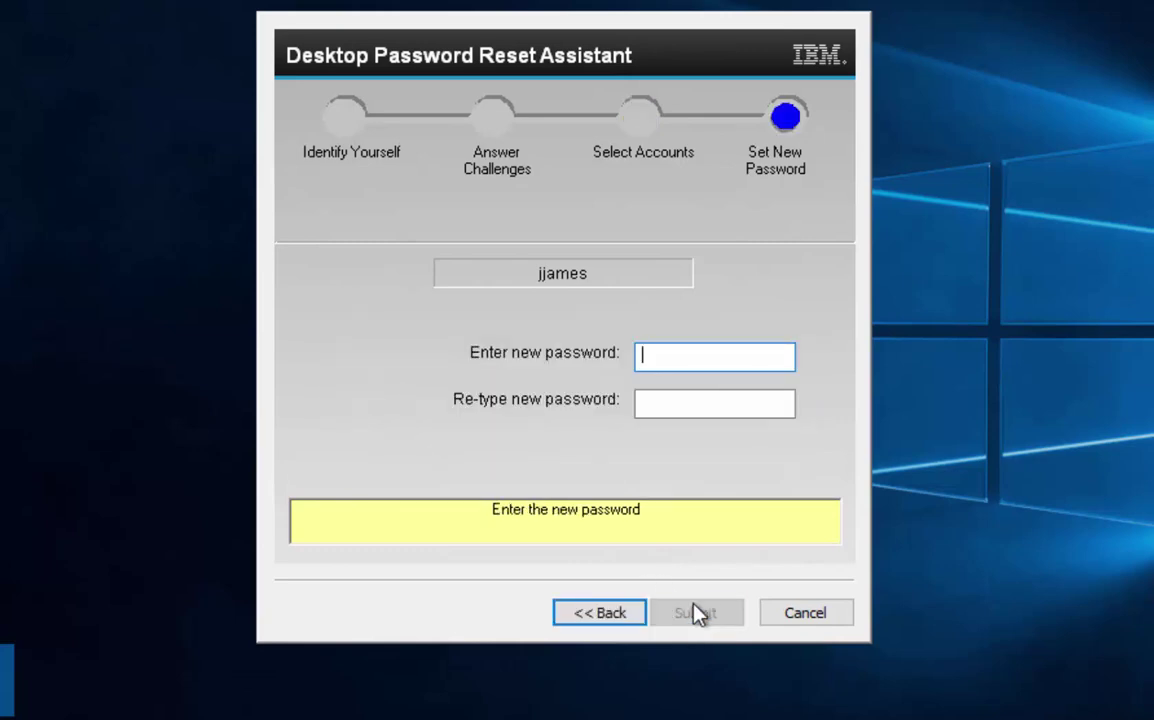
pyautogui.write('•••••••••')
pyautogui.press('Tab')
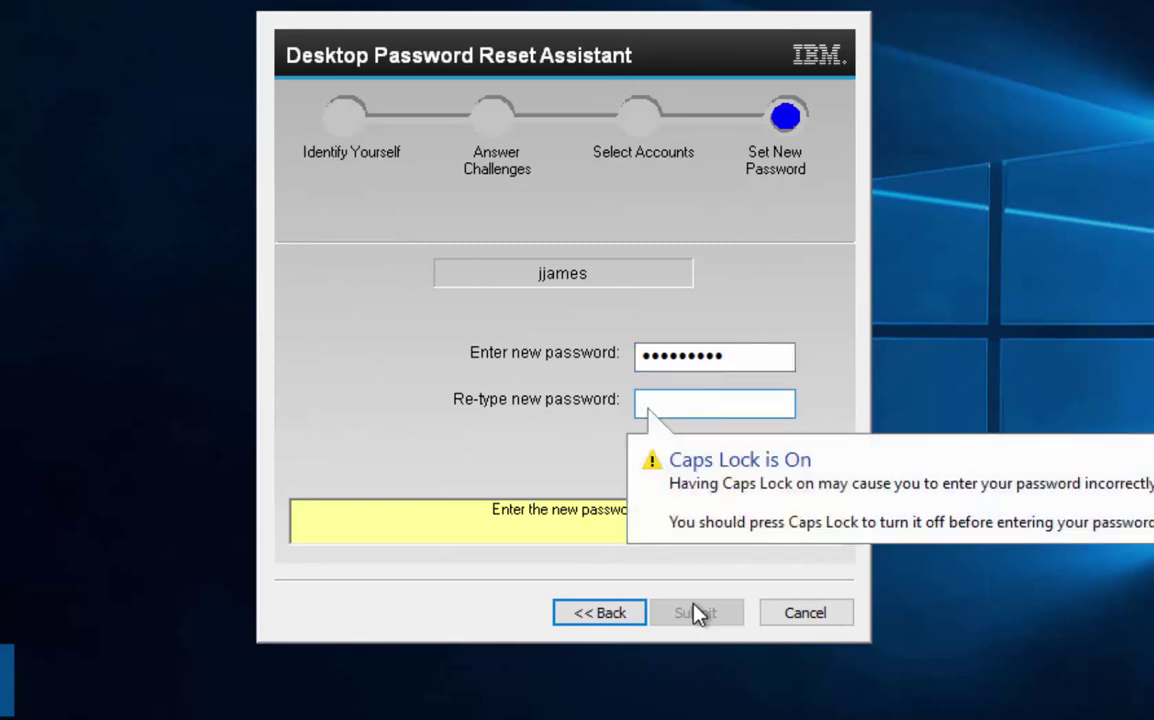
pyautogui.press('capslock')
pyautogui.write('••••••')
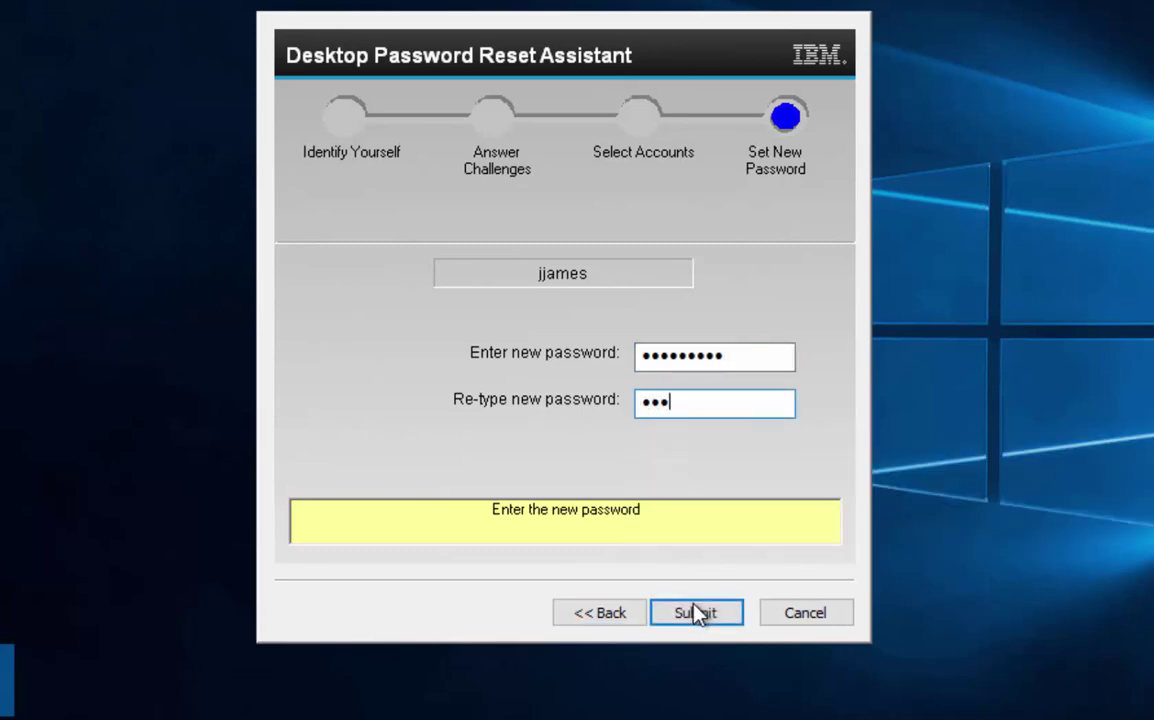
pyautogui.write('•••')
pyautogui.click(709, 617)
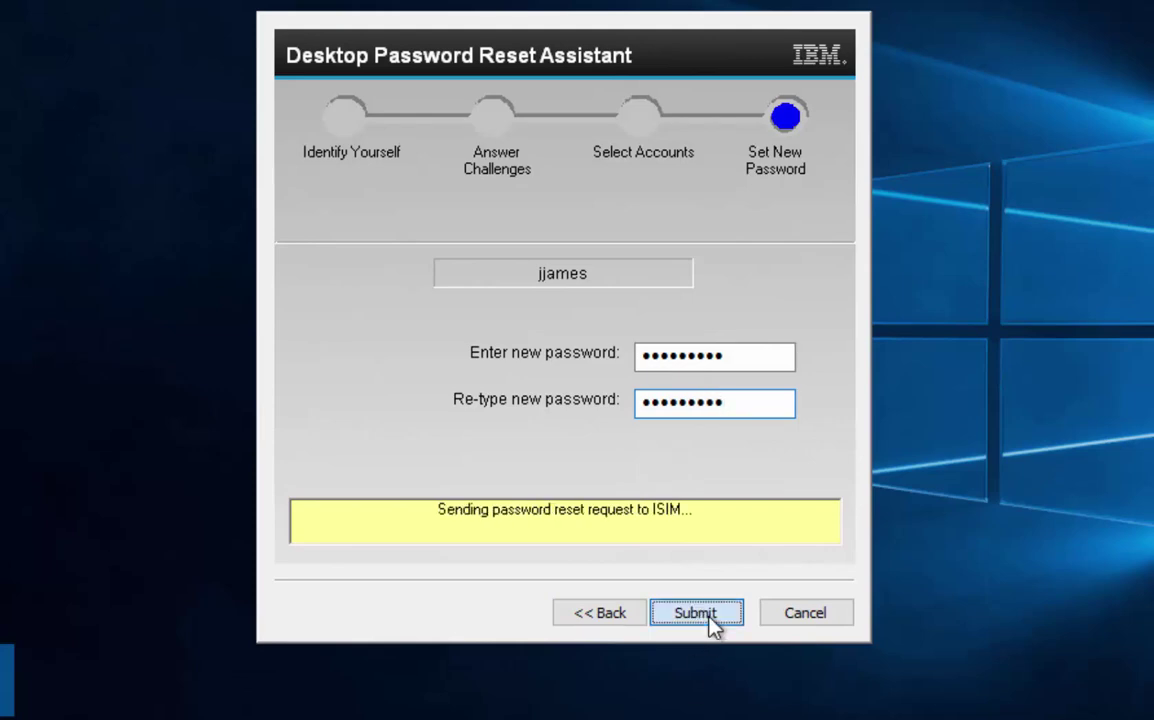
pyautogui.click(535, 370)
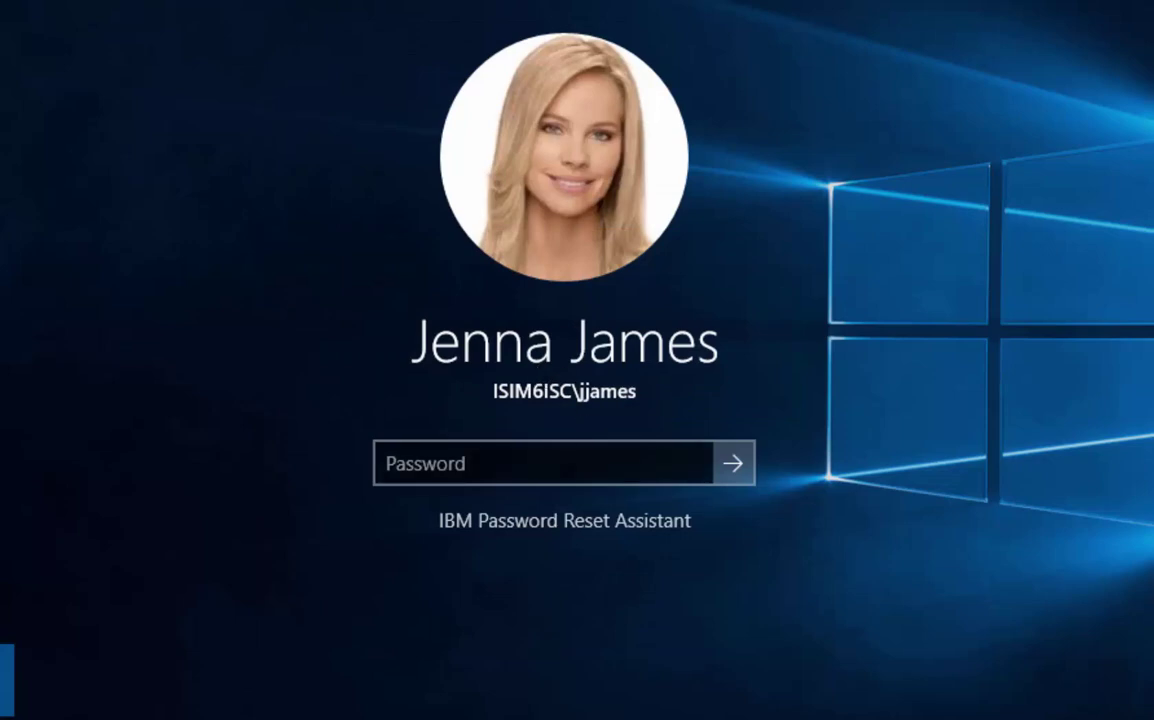
# Sign in with the new password, dismiss the incorrect-password error, and re-enter the password.
pyautogui.click(564, 476)
pyautogui.write('****')
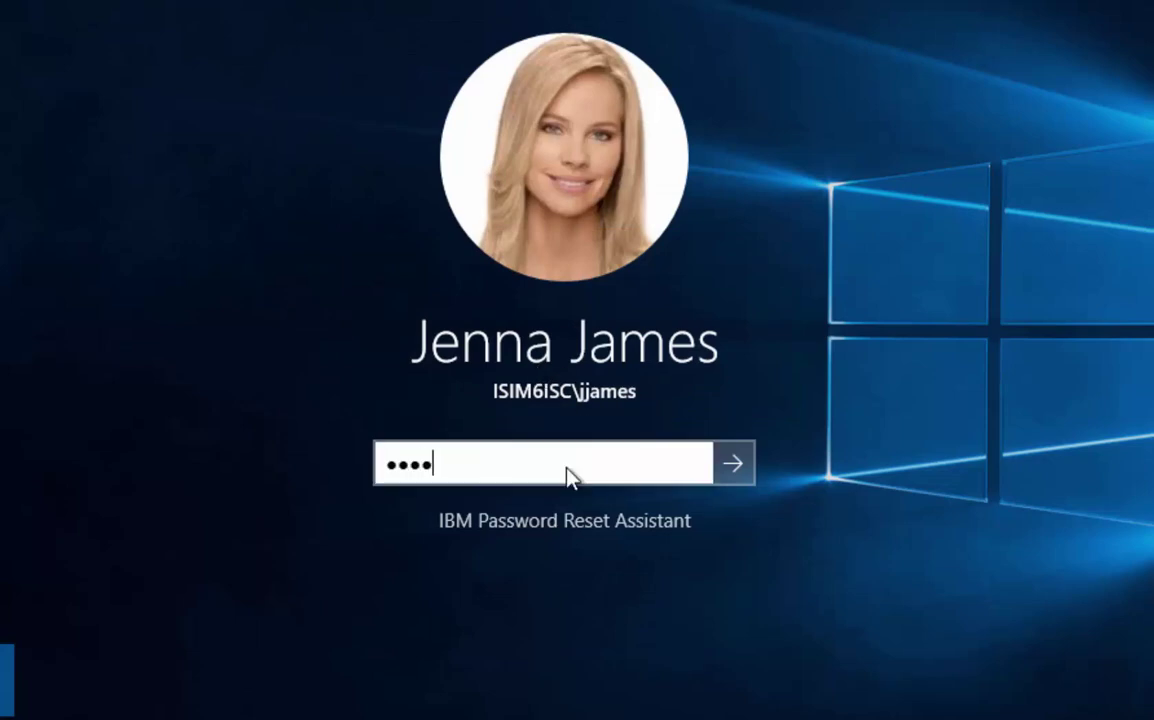
pyautogui.write('******')
pyautogui.press('Return')
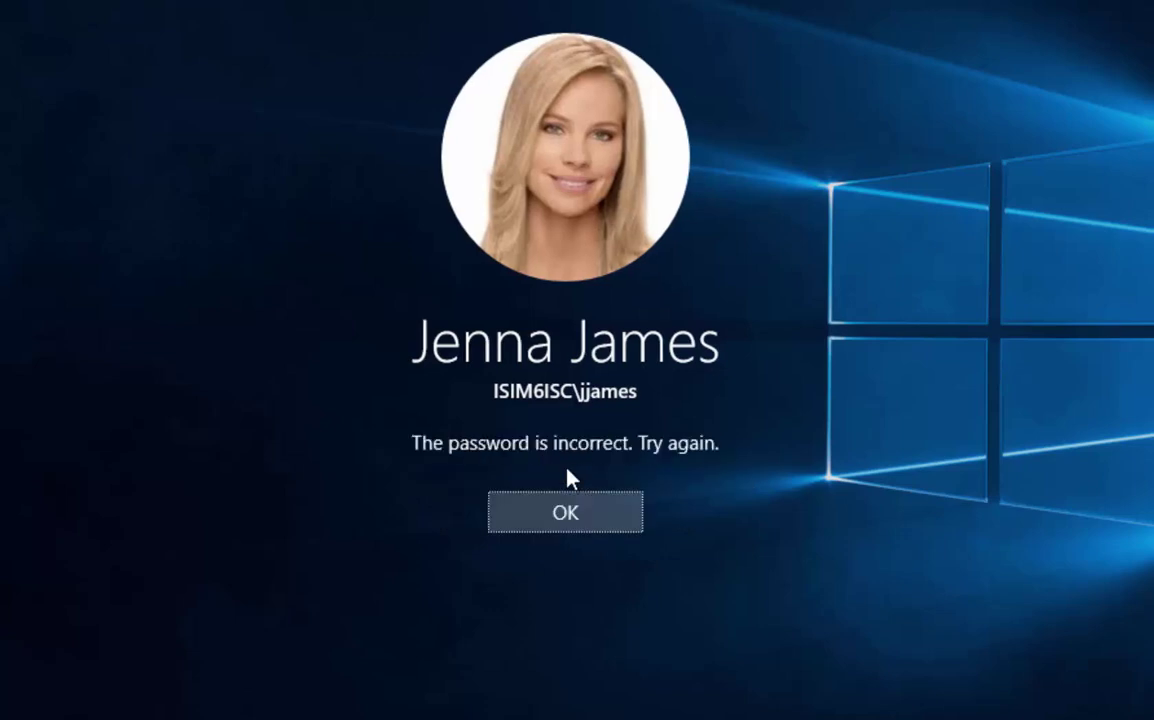
pyautogui.click(562, 520)
pyautogui.write('***')
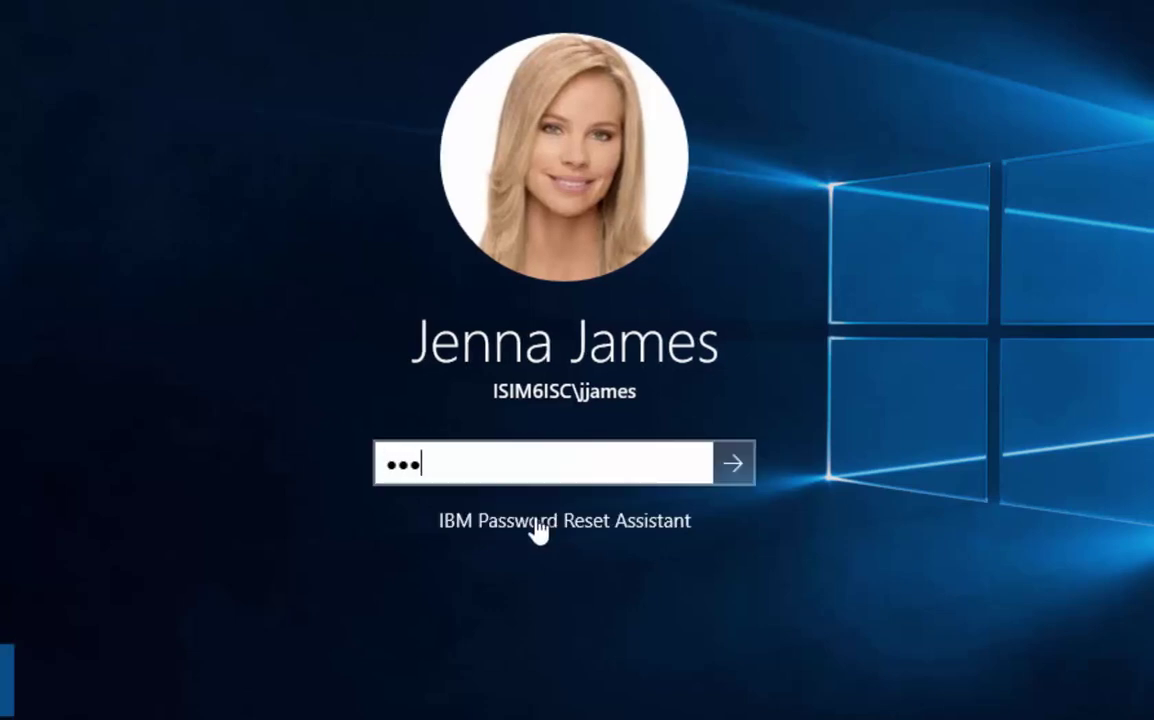
pyautogui.write('*******')
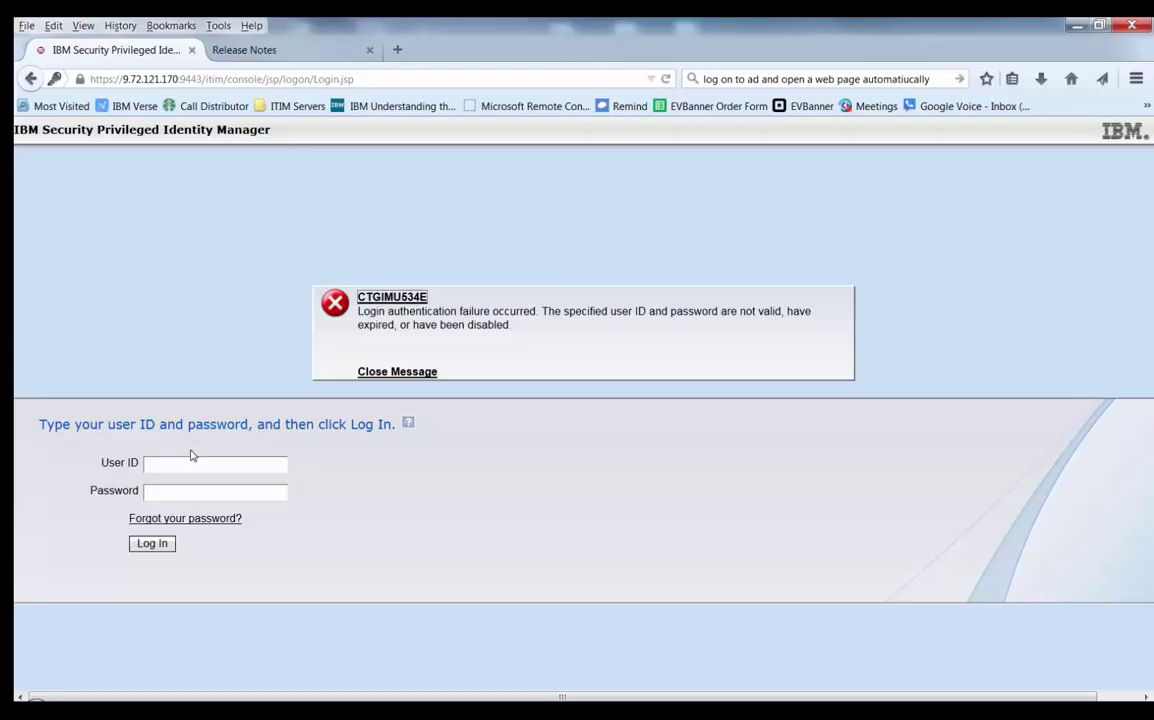
# Log in to the ISIM console with the administrator user ID and password.
pyautogui.click(160, 464)
pyautogui.write('itim manager')
pyautogui.press('Tab')
pyautogui.write('***')
pyautogui.press('BackSpace')
pyautogui.press('BackSpace')
pyautogui.write('*****')
pyautogui.press('Return')
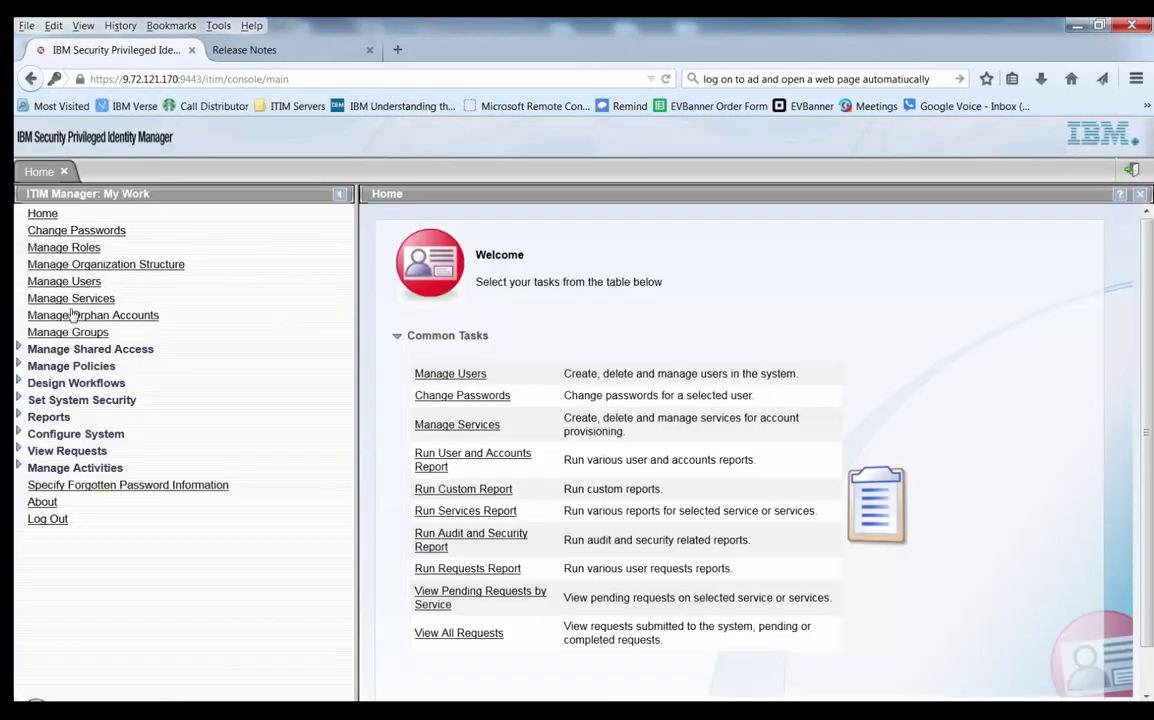
# Open the newest Change Password for Multiple Accounts request from View All Requests and expand it.
pyautogui.click(67, 451)
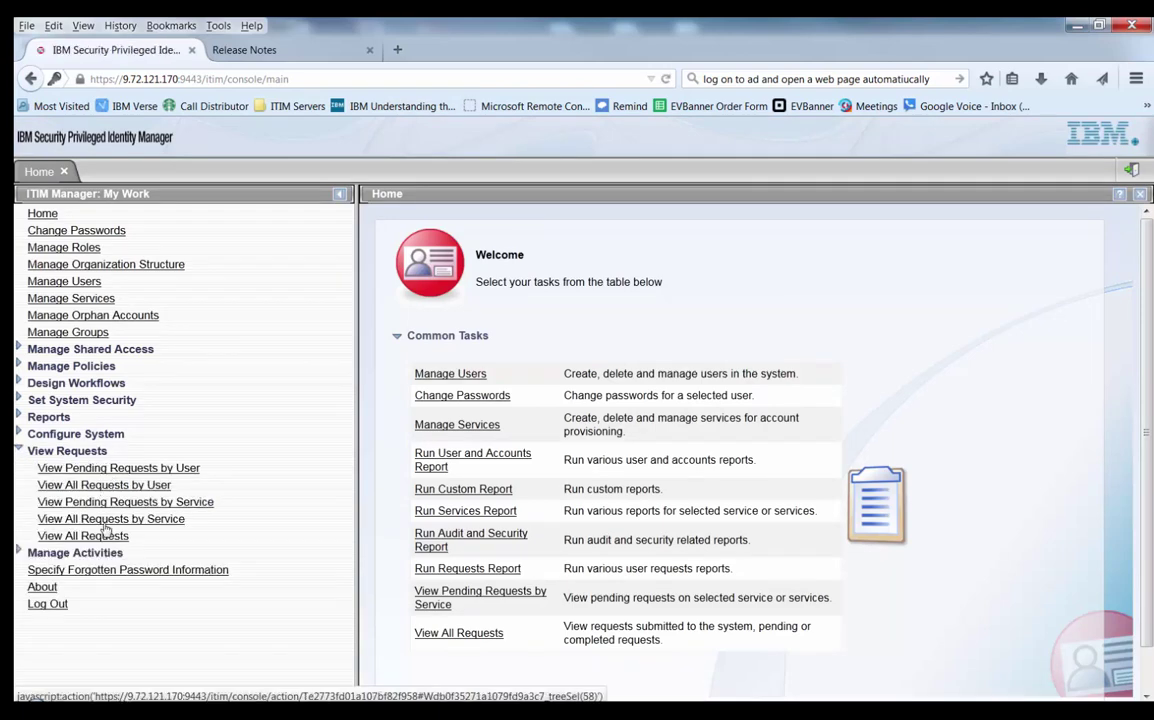
pyautogui.click(118, 536)
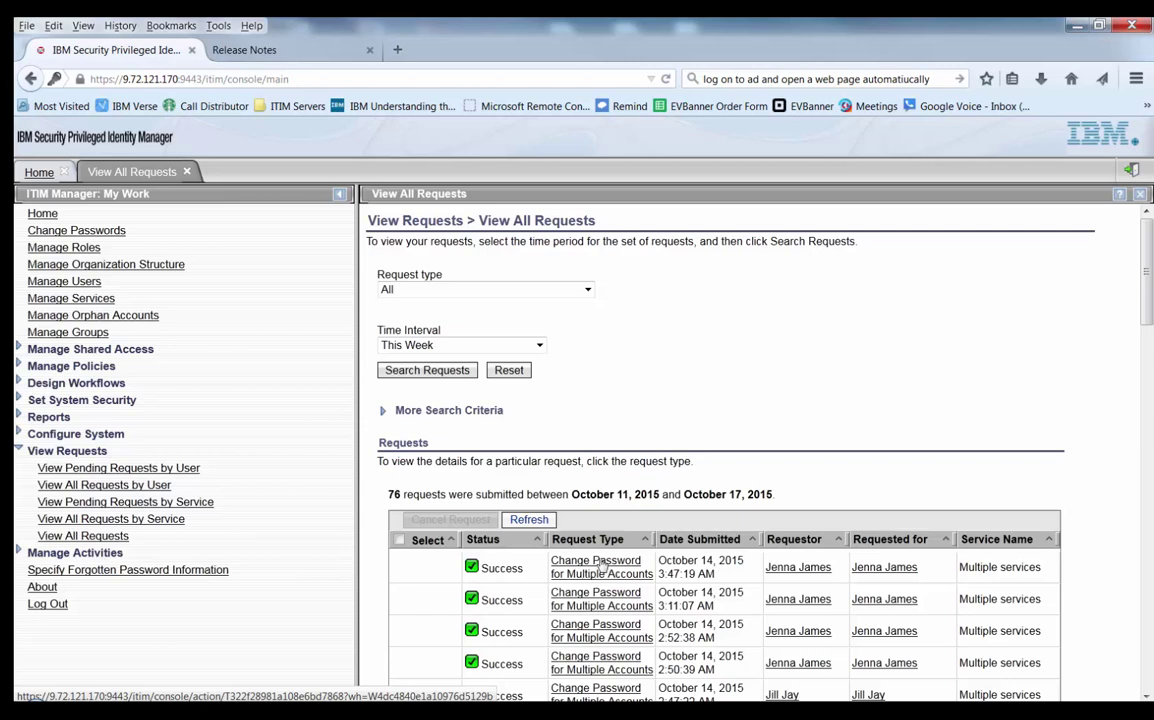
pyautogui.click(603, 565)
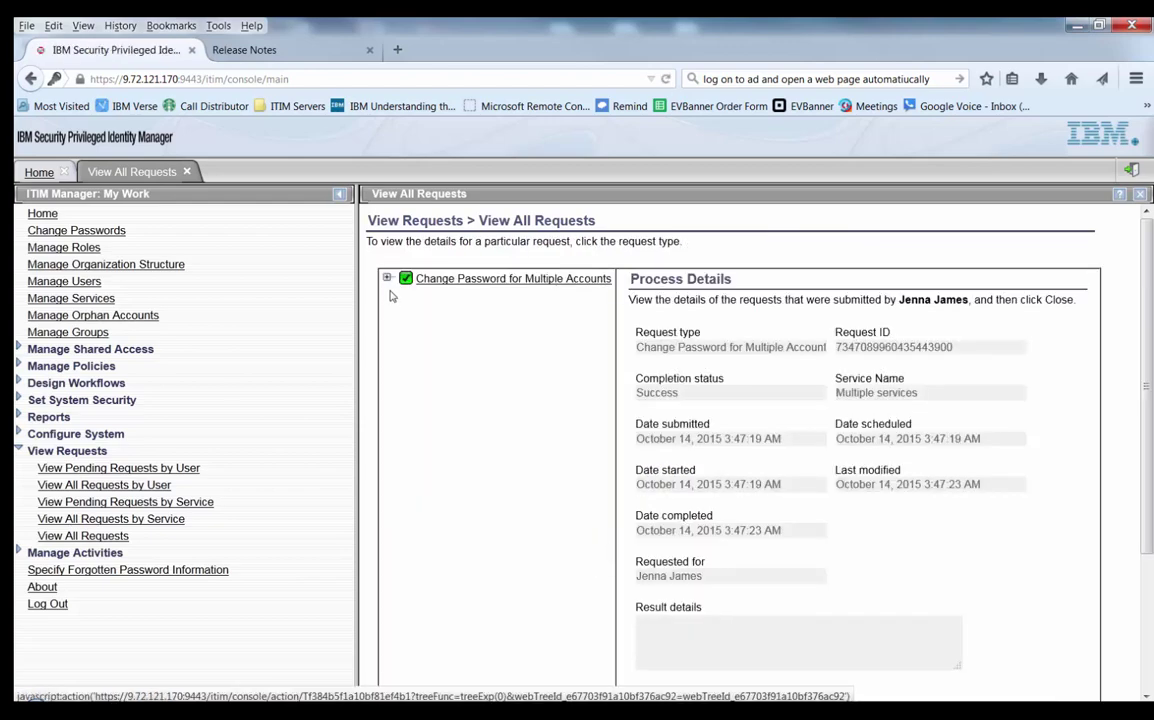
pyautogui.click(392, 295)
# Check the AD_on_165, ITIM Service and RHES6 revalidation password change details.
pyautogui.click(499, 296)
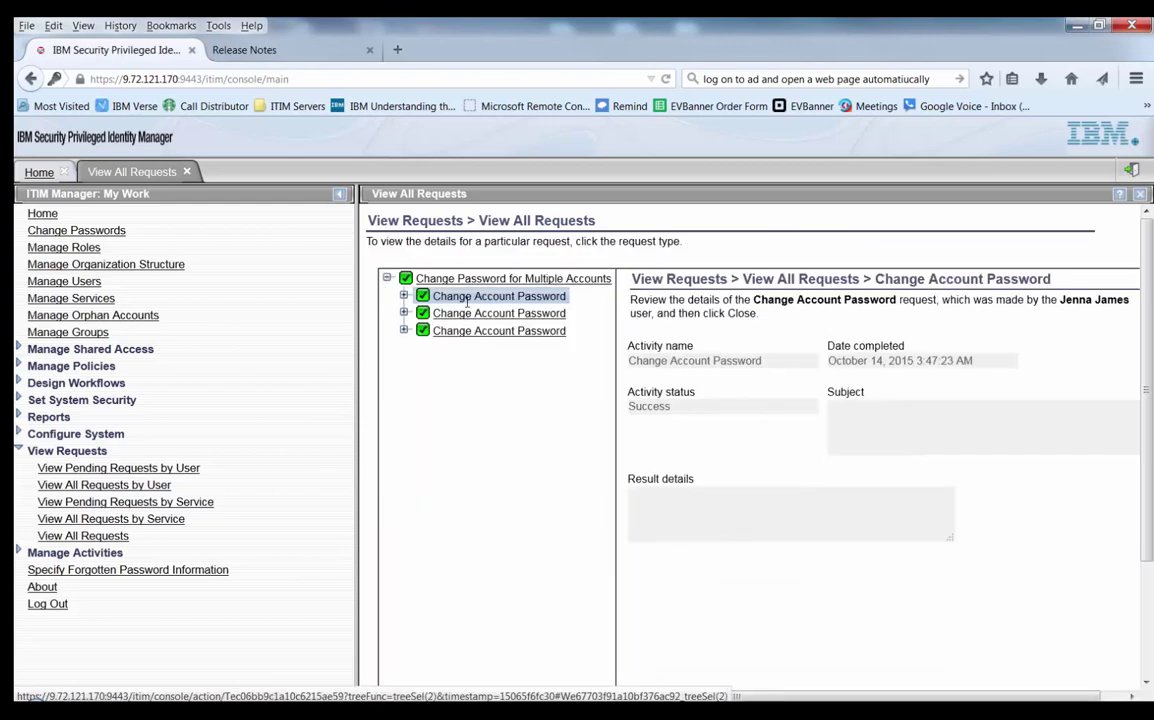
pyautogui.click(403, 296)
pyautogui.click(463, 314)
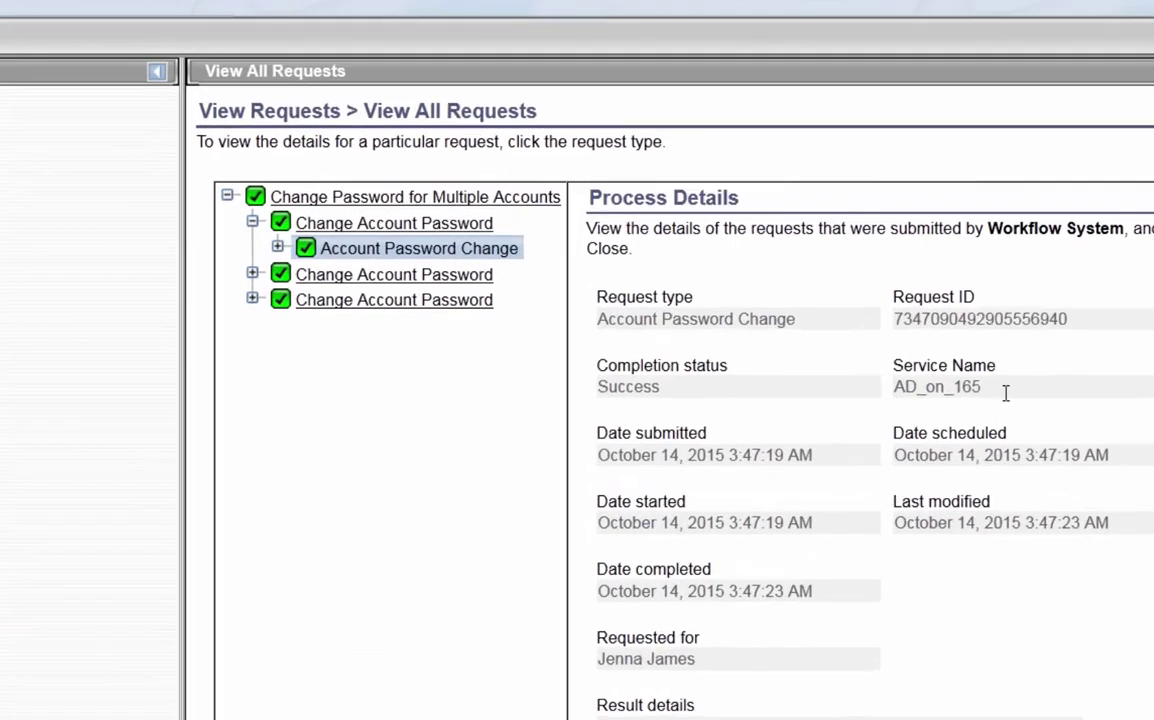
pyautogui.moveTo(910, 403); pyautogui.dragTo(853, 381)
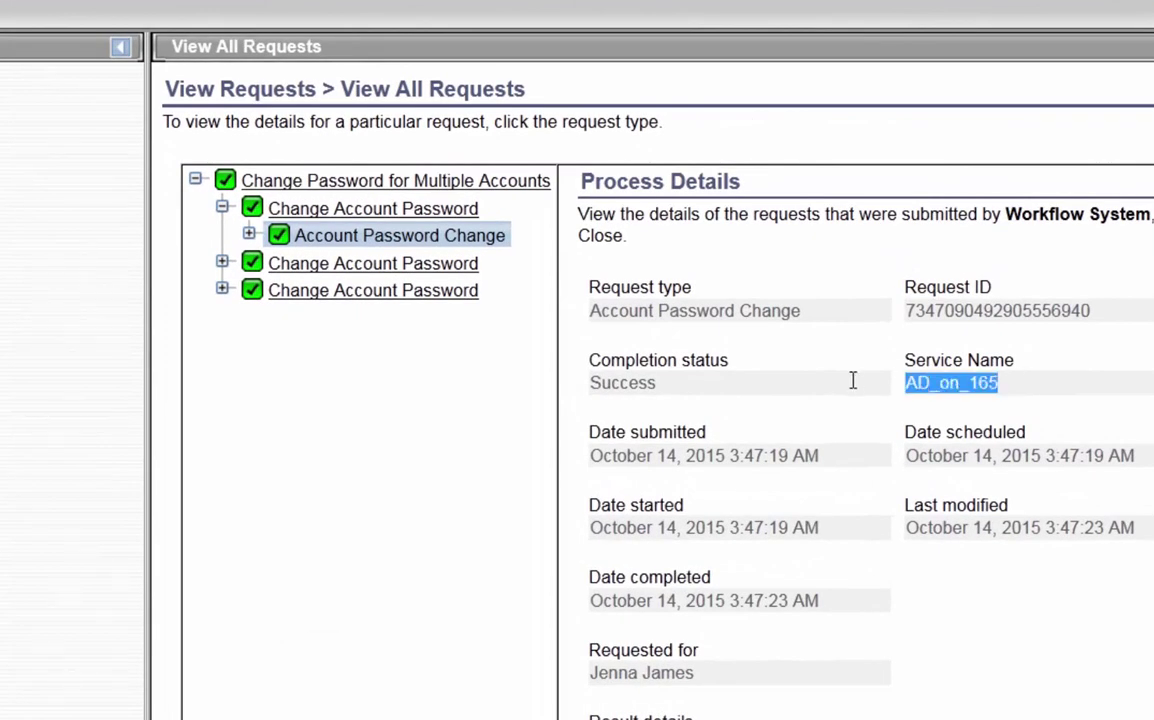
pyautogui.click(222, 262)
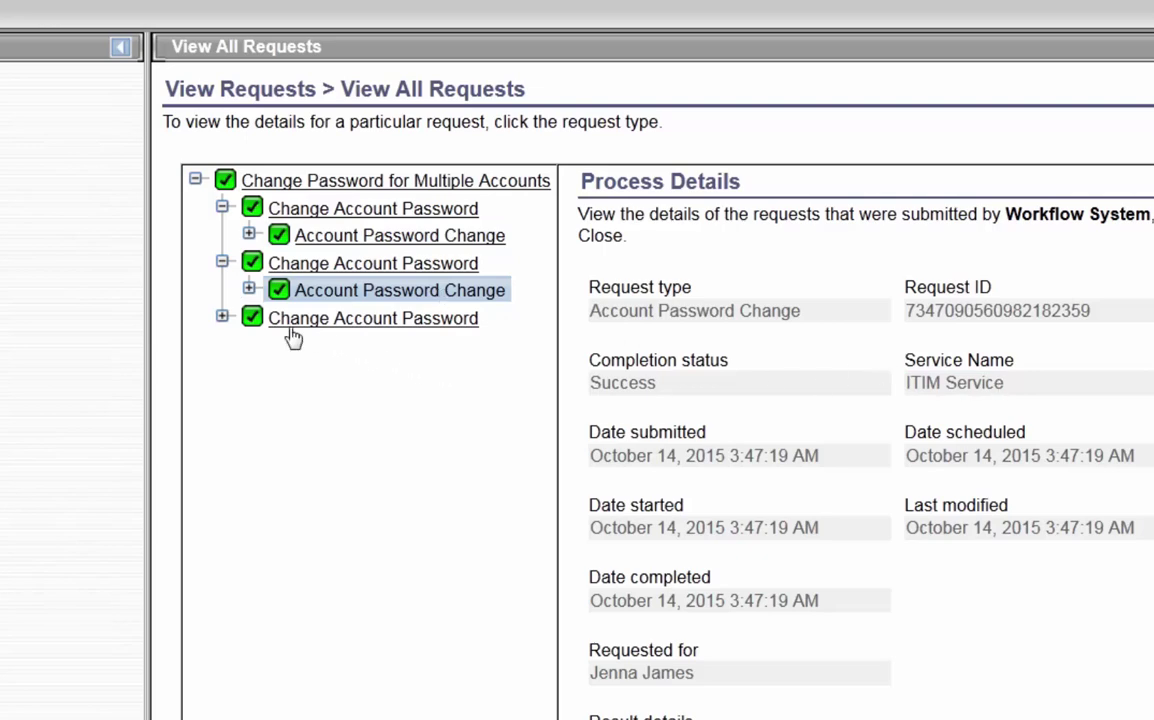
pyautogui.click(222, 317)
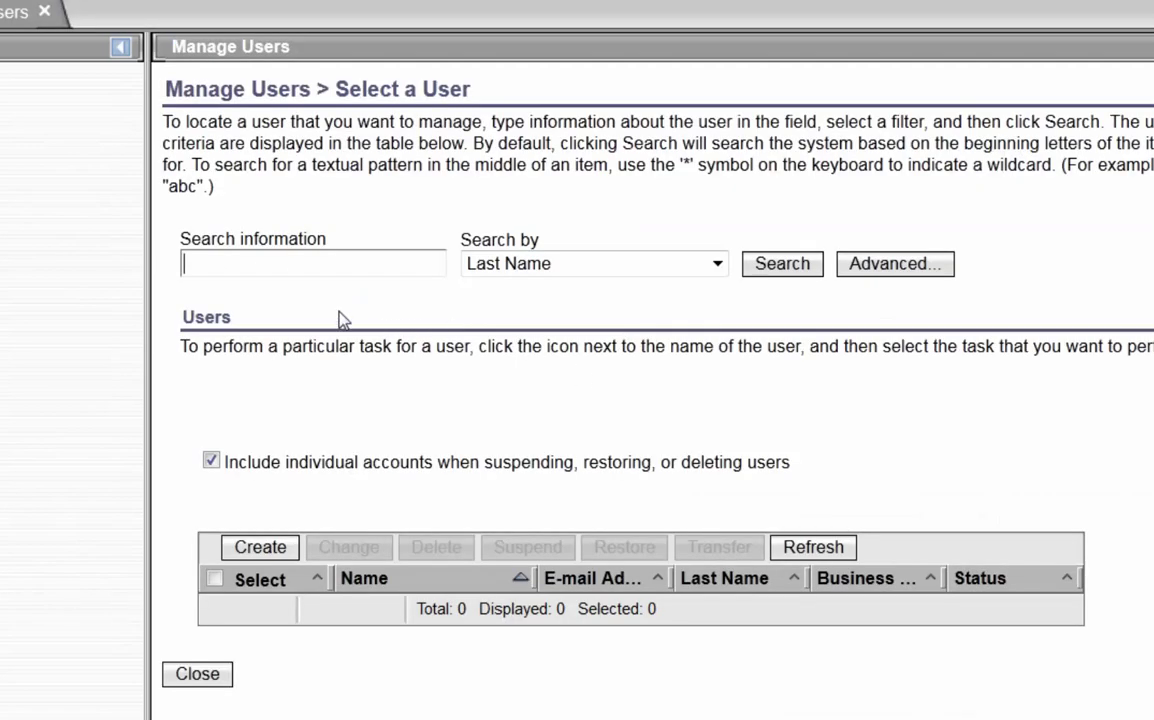
# Search Manage Users by the reset user's last name, open their accounts, and refresh the list.
pyautogui.click(335, 263)
pyautogui.write('jamers')
pyautogui.press('BackSpace')
pyautogui.press('BackSpace')
pyautogui.write('s')
pyautogui.press('Return')
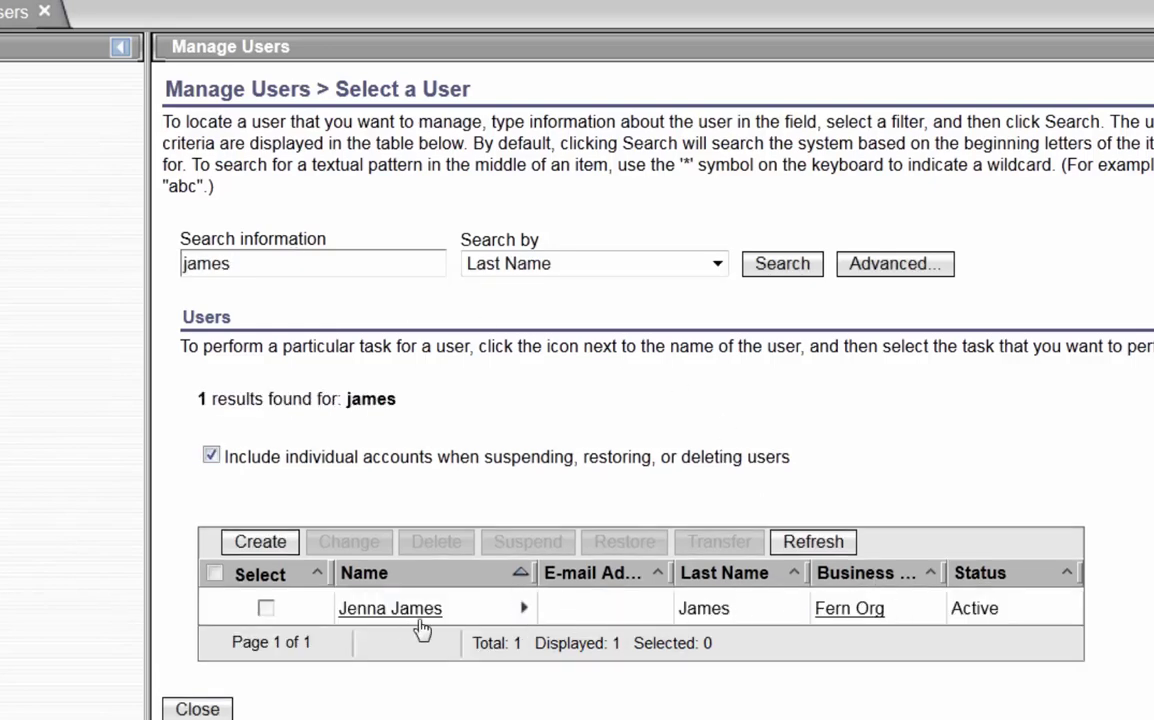
pyautogui.click(523, 607)
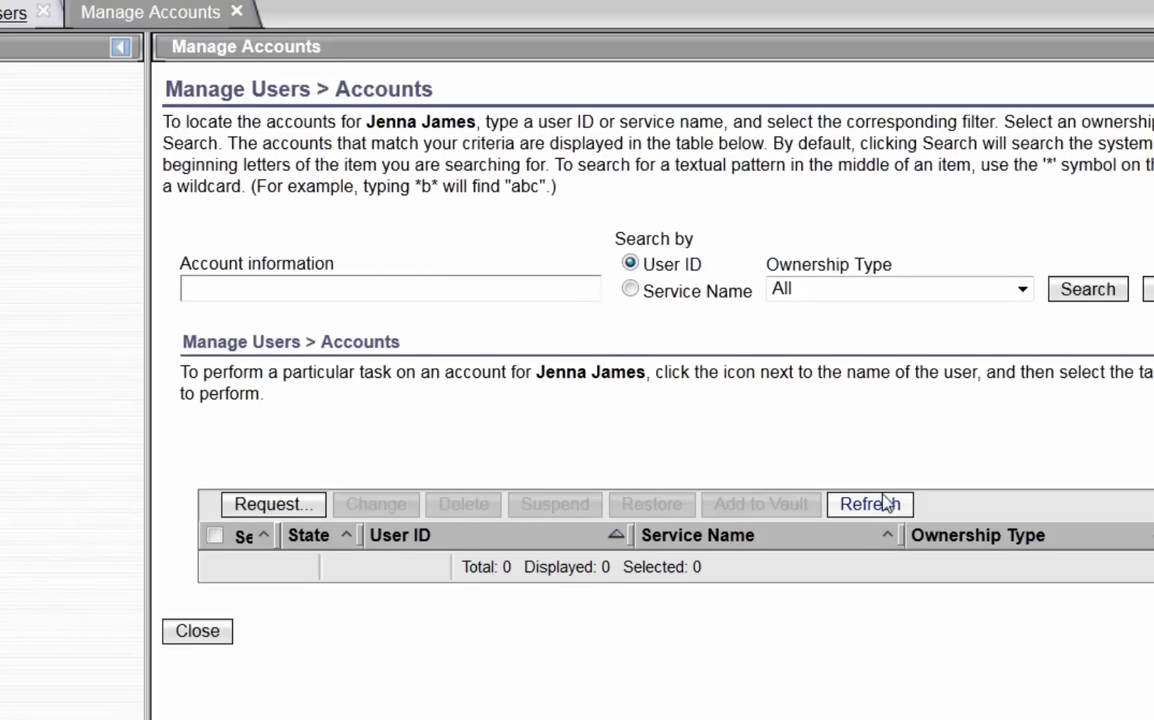
pyautogui.click(884, 502)
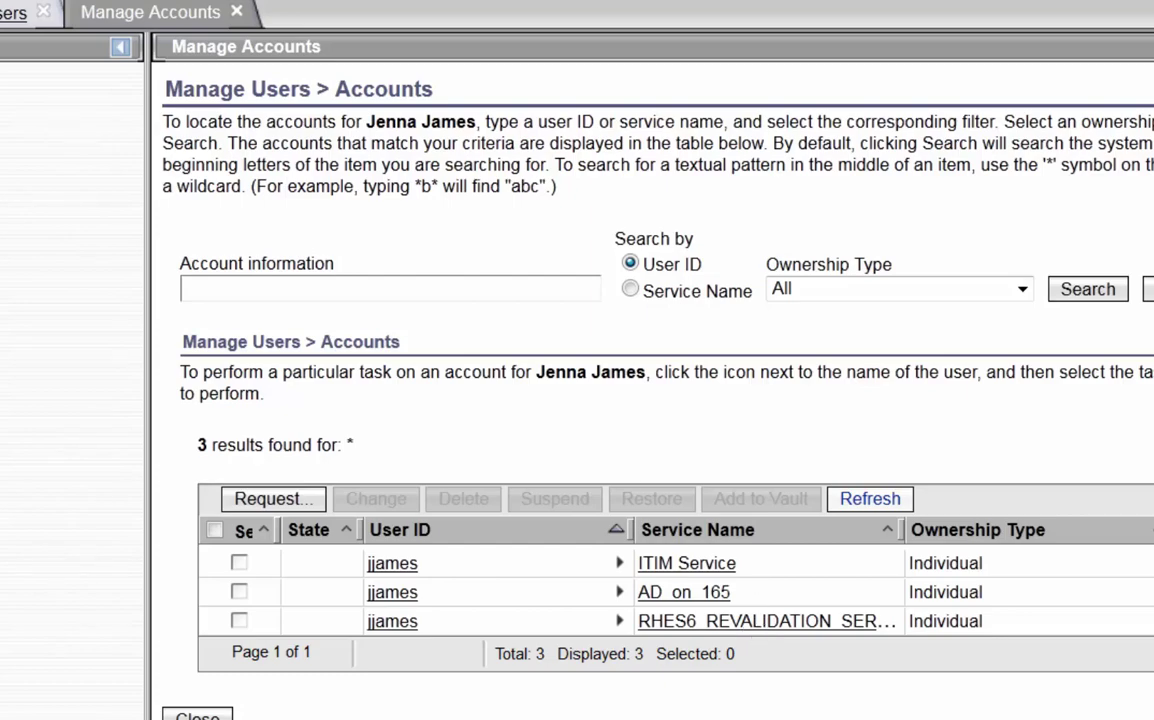
pyautogui.click(383, 683)
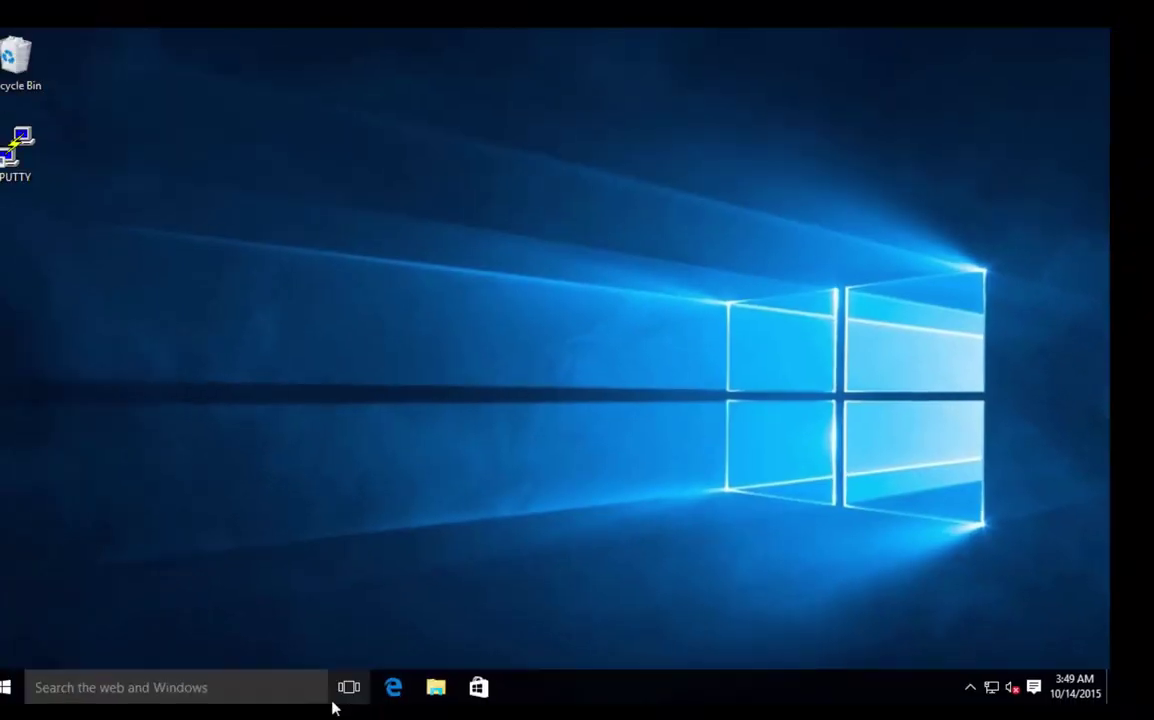